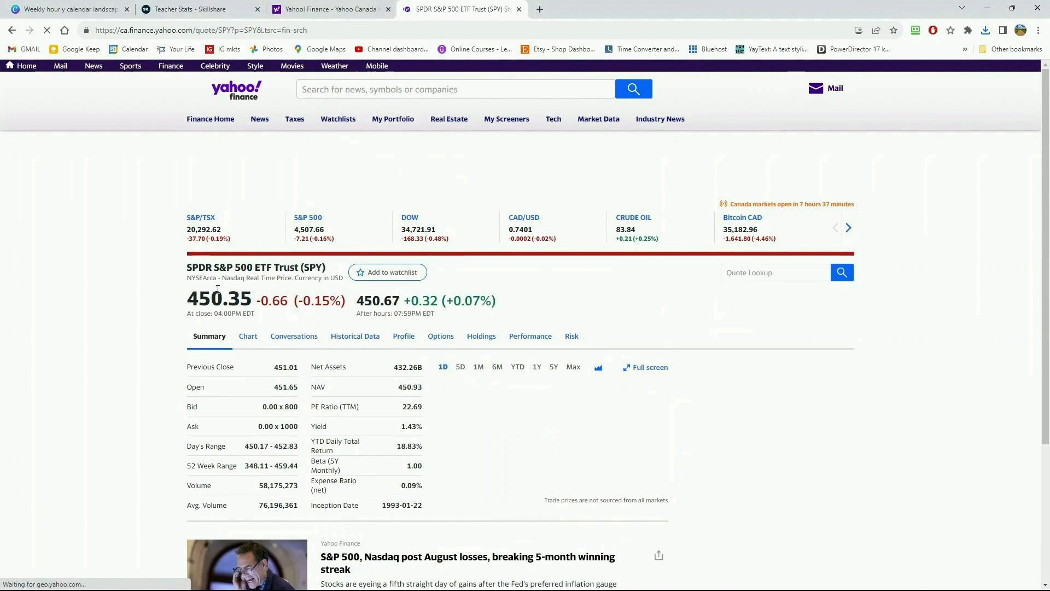
- Open the historical data for SPY and choose the Monthly frequency
click(355, 342)
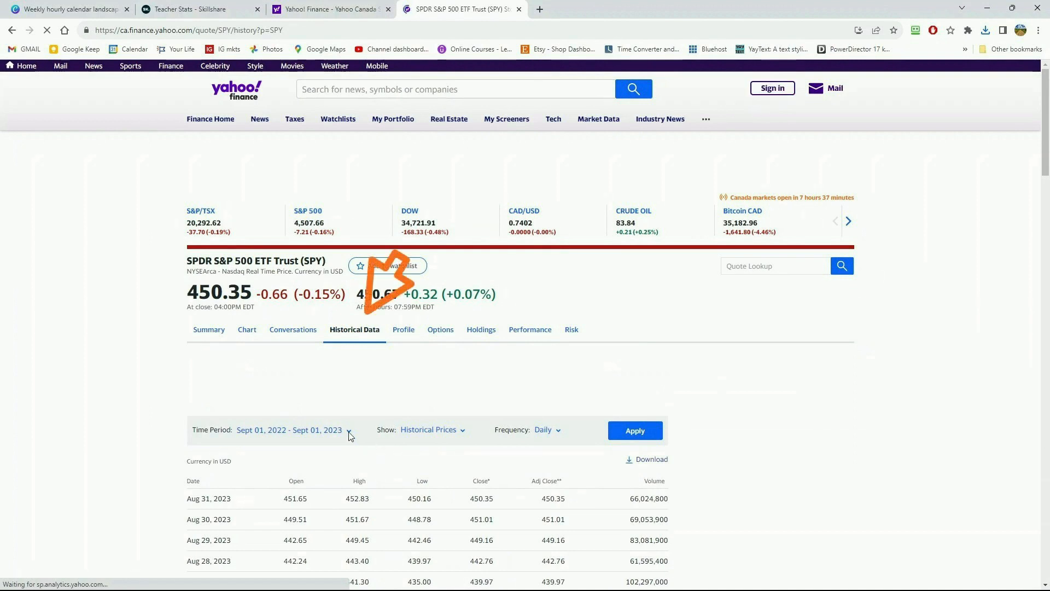
click(550, 431)
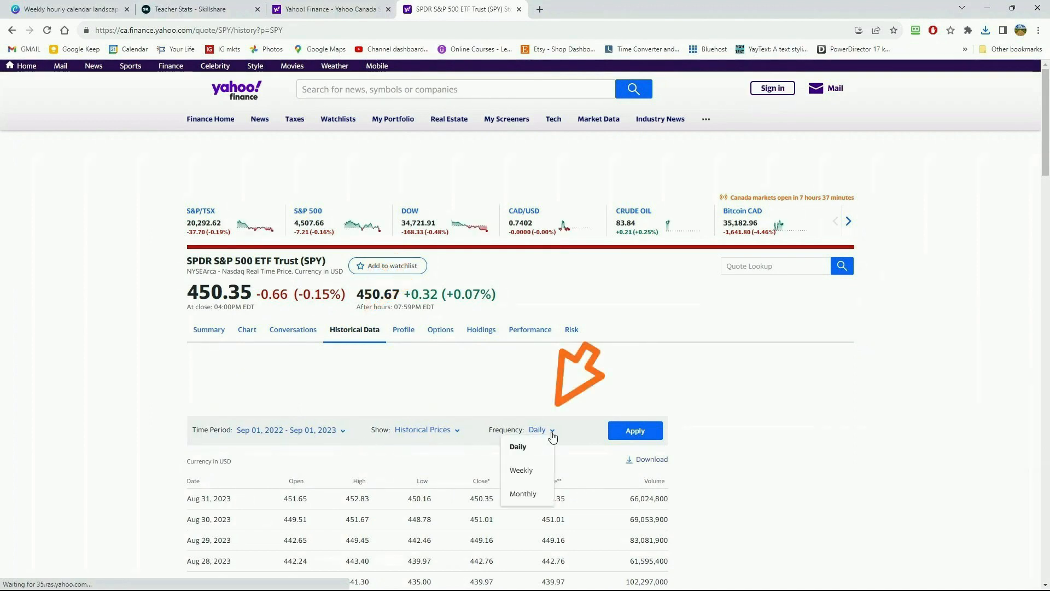
click(529, 497)
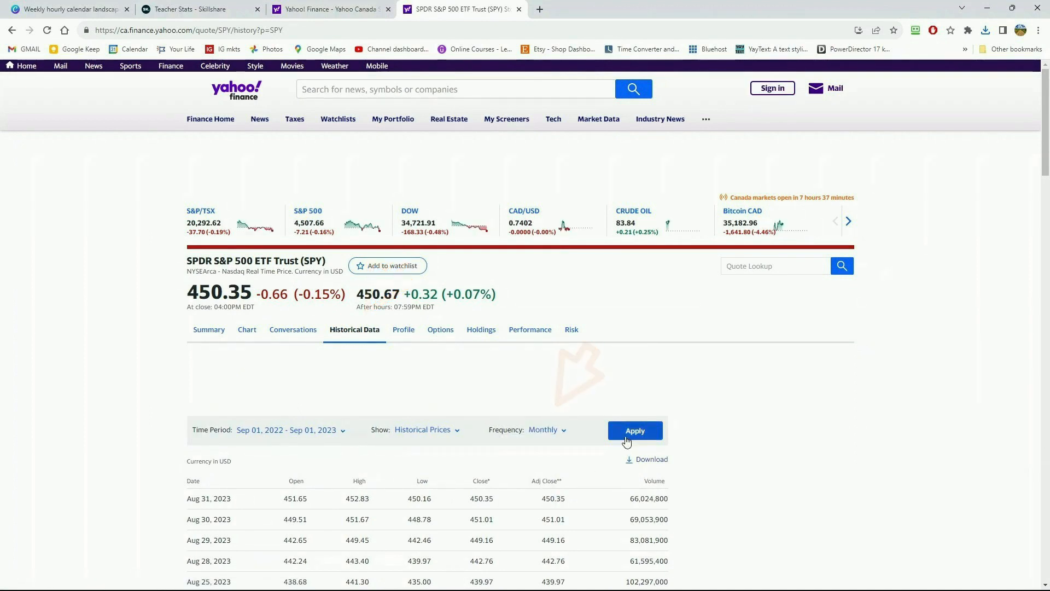
- Set the start date of the time period to 01/09/2002
click(344, 432)
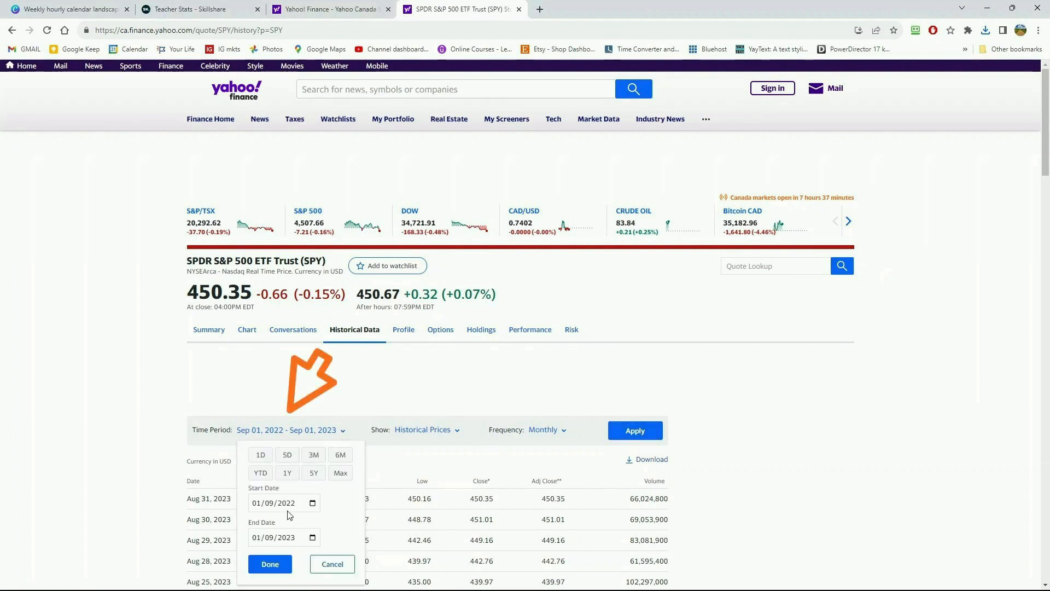
click(286, 503)
text(20)
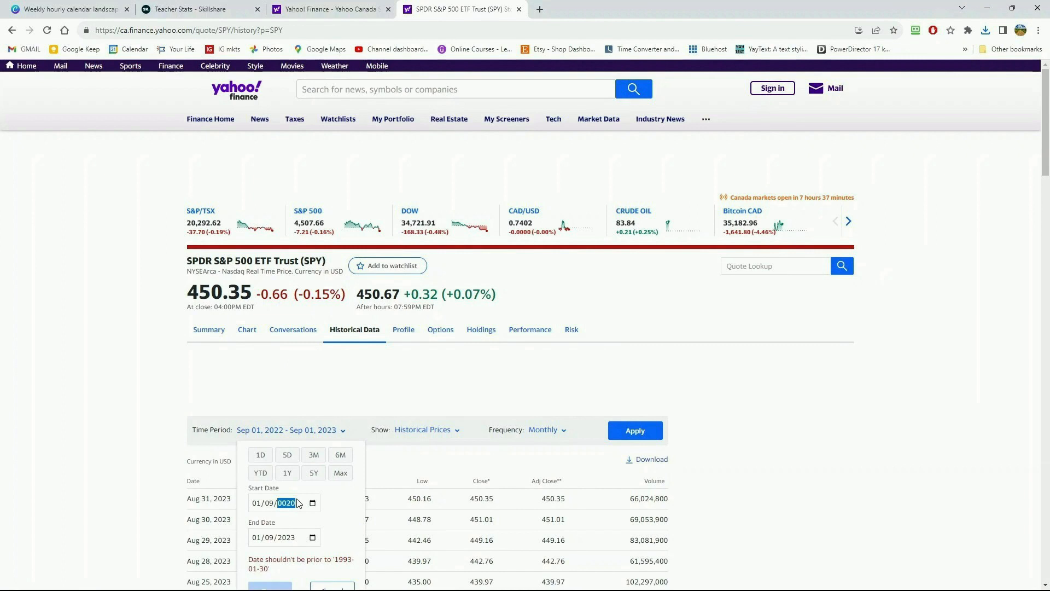
text(02)
click(275, 565)
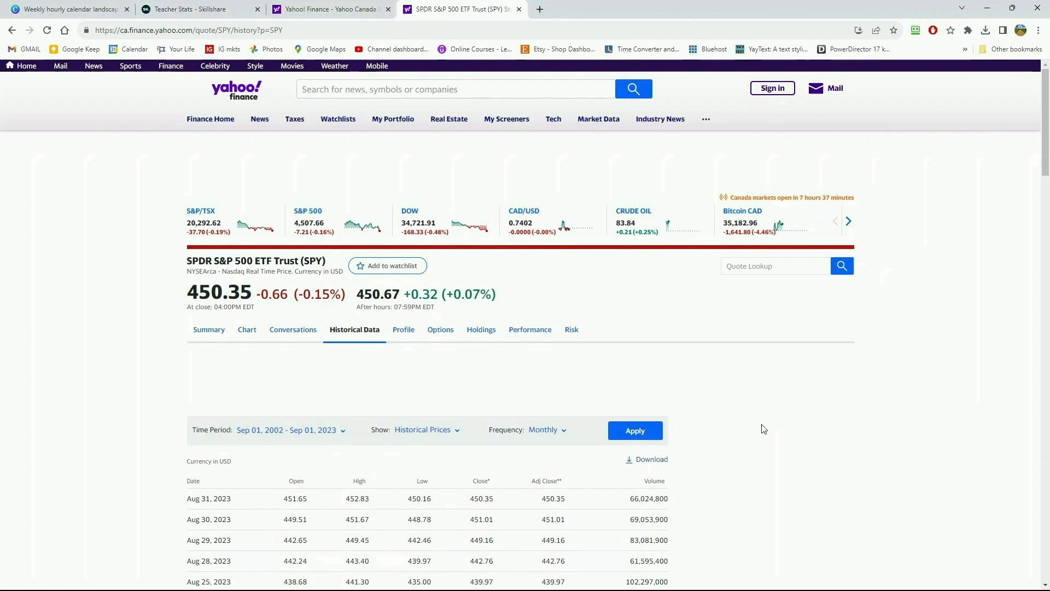
- Apply the chosen period and frequency, and download the historical prices
scroll(748, 461, down, 4)
scroll(748, 461, up, 2)
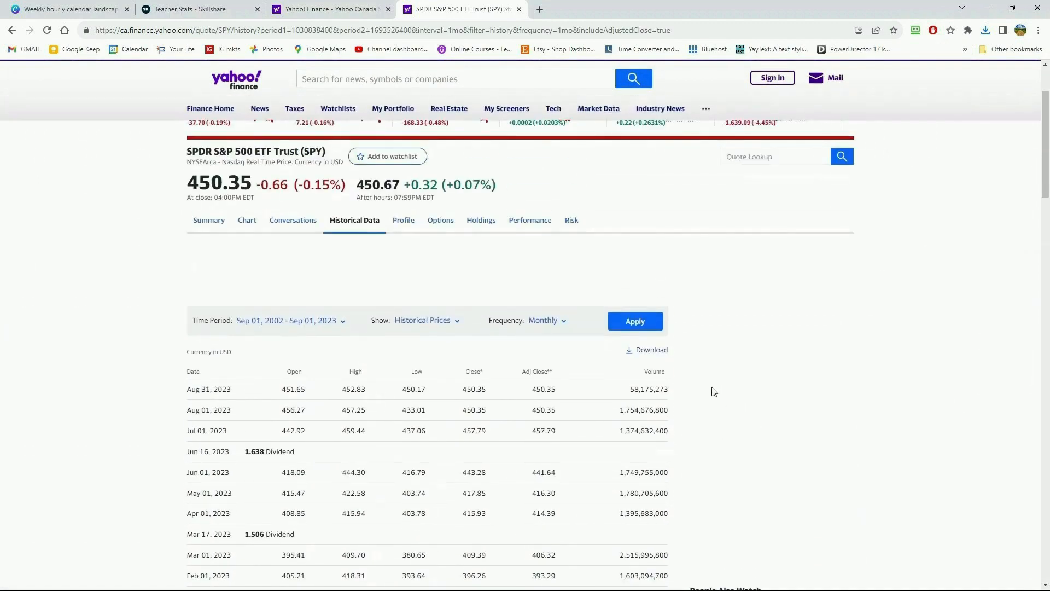
click(648, 351)
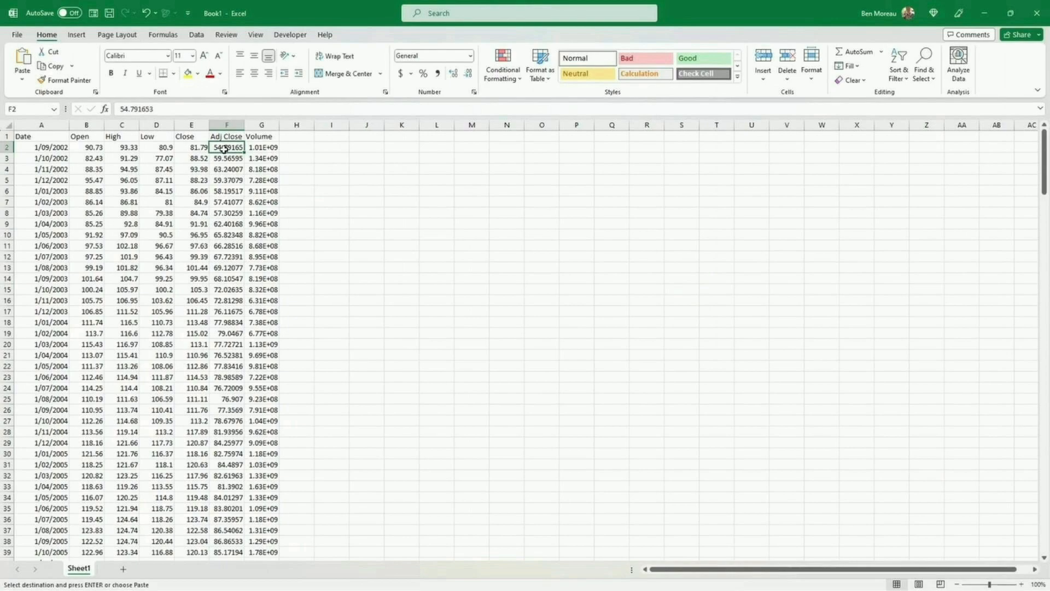
- Insert a line chart of the Adj Close values in F2:F254 and enlarge it
key(ctrl+shift+Down)
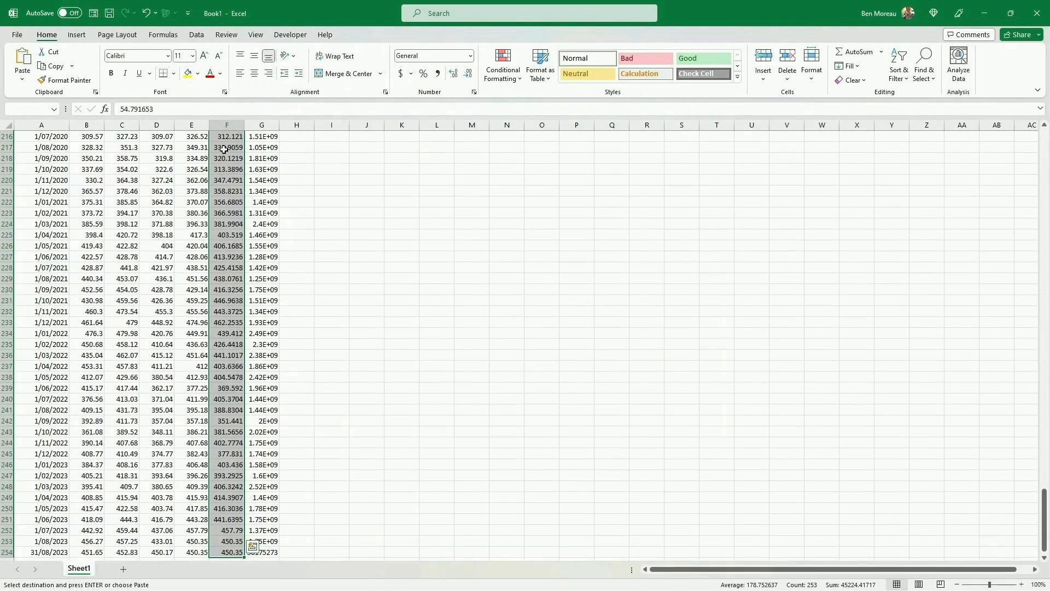
click(76, 35)
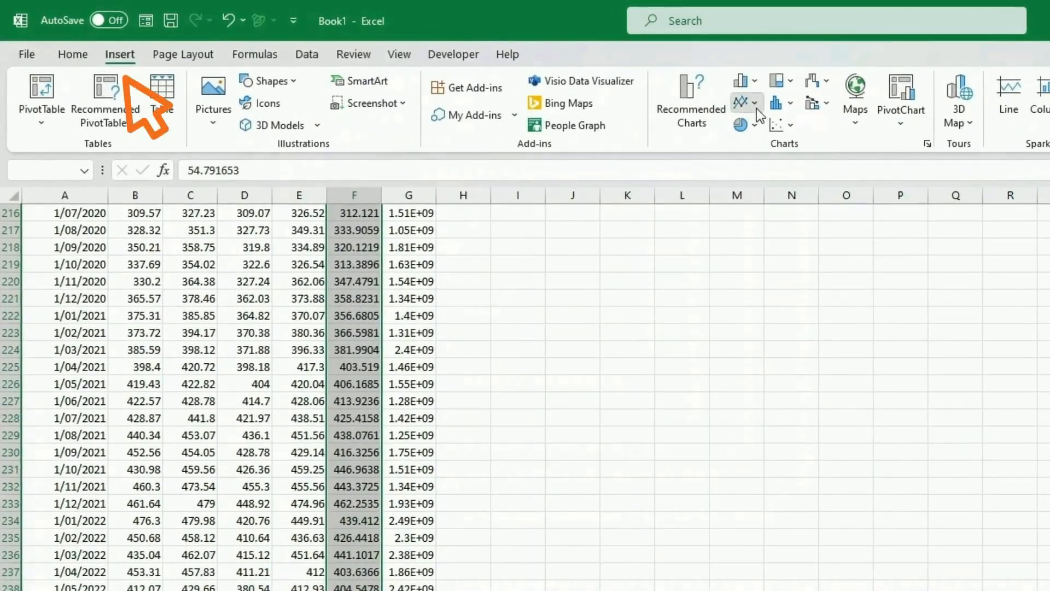
click(755, 108)
click(762, 160)
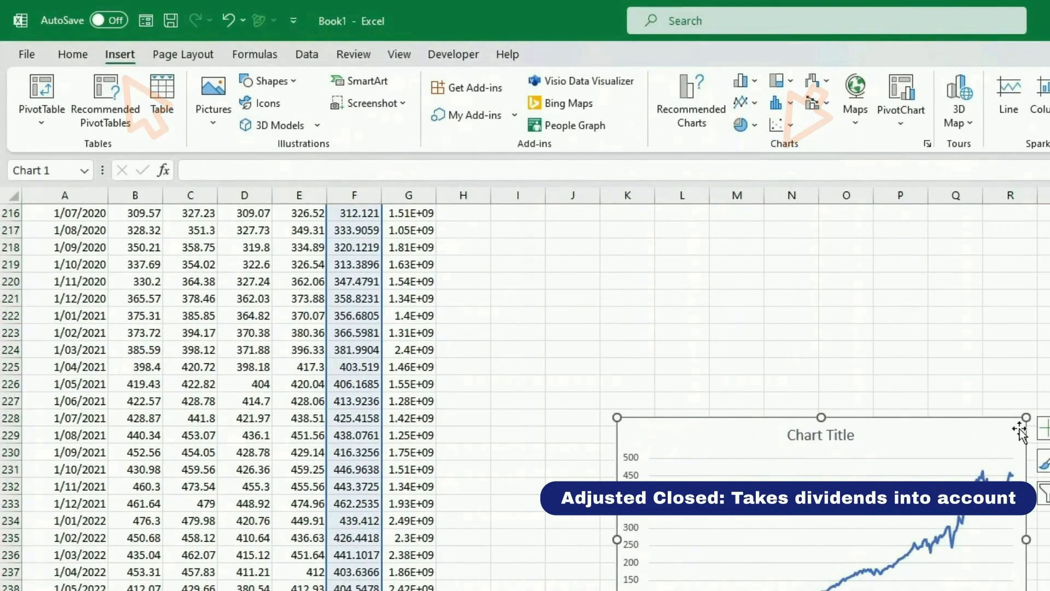
drag(1026, 417, 1049, 331)
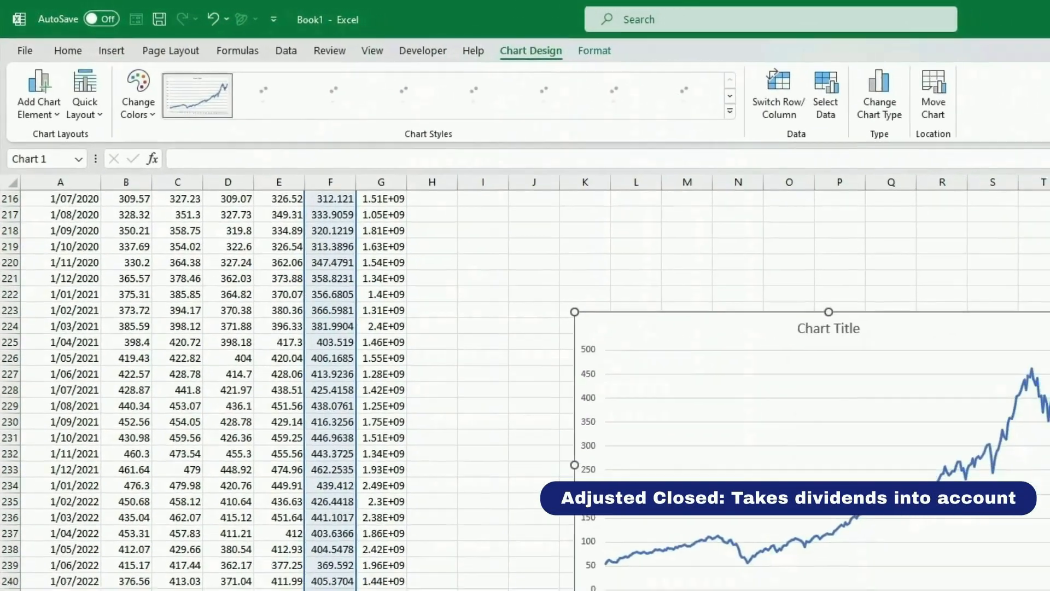
click(952, 325)
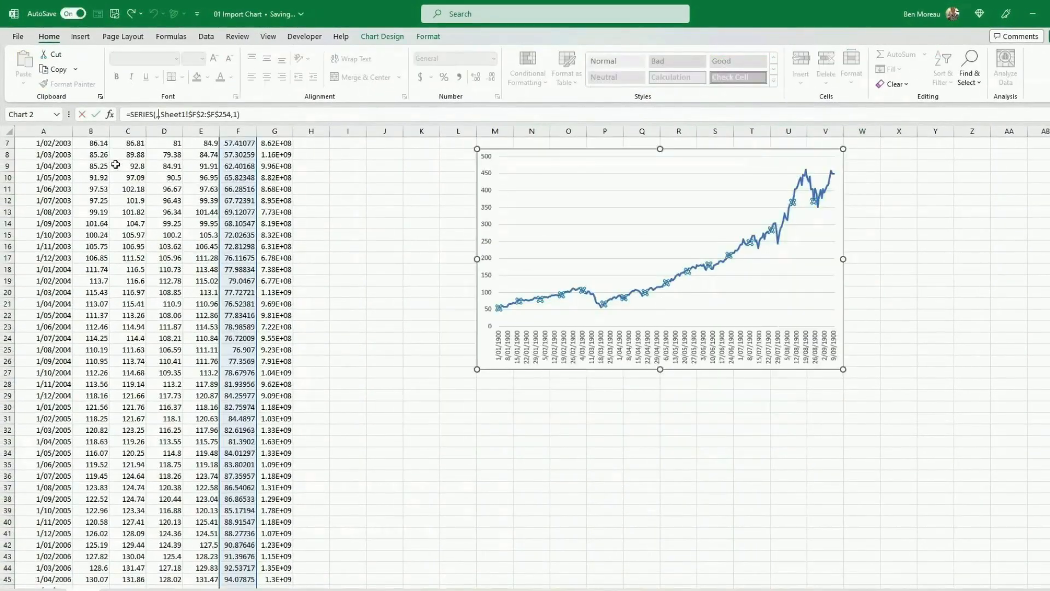
- Use the dates in A2:A254 as the horizontal axis labels of the chart's series formula
click(53, 153)
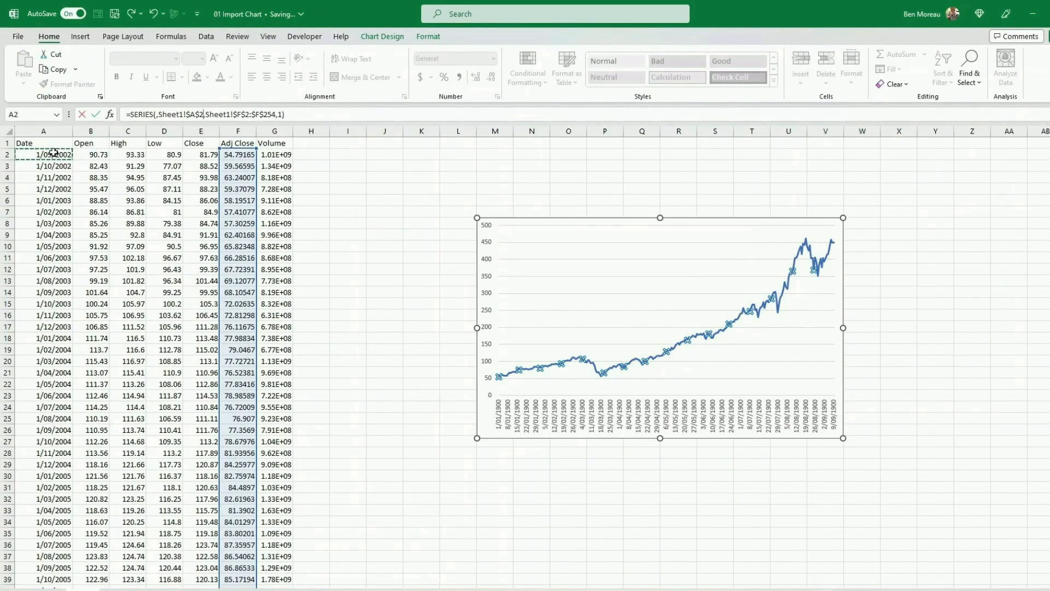
key(ctrl+shift+Down)
key(Return)
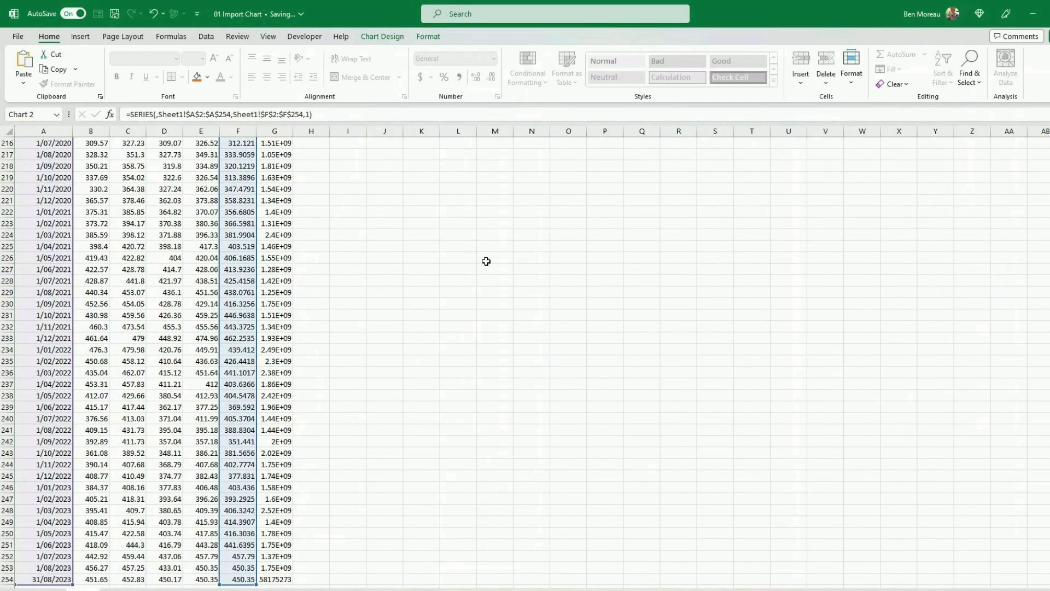
click(441, 120)
key(Escape)
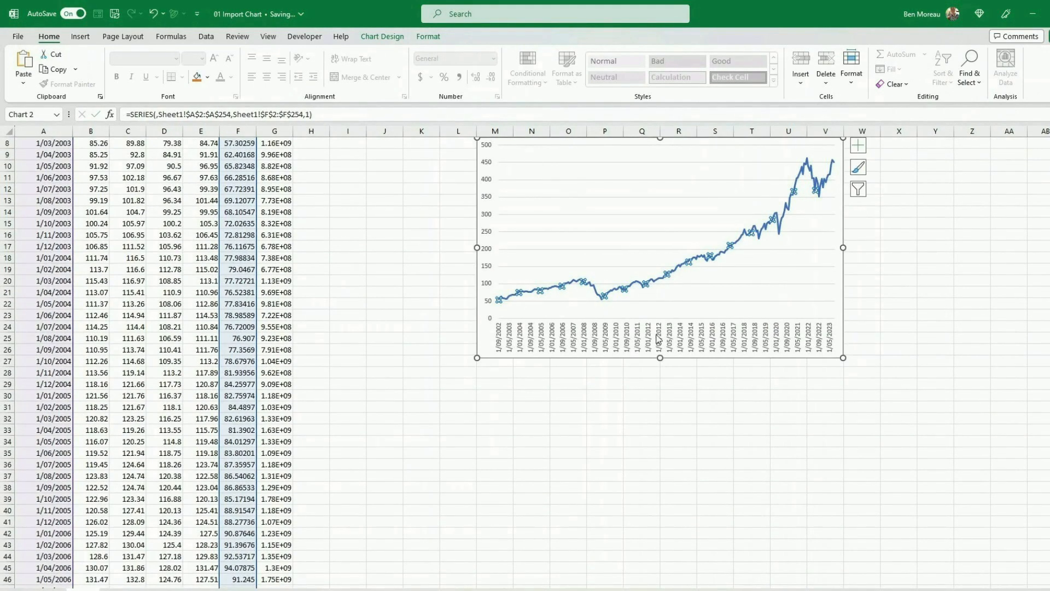
- Widen the price chart slightly by about one column and deselect it
drag(844, 357, 887, 360)
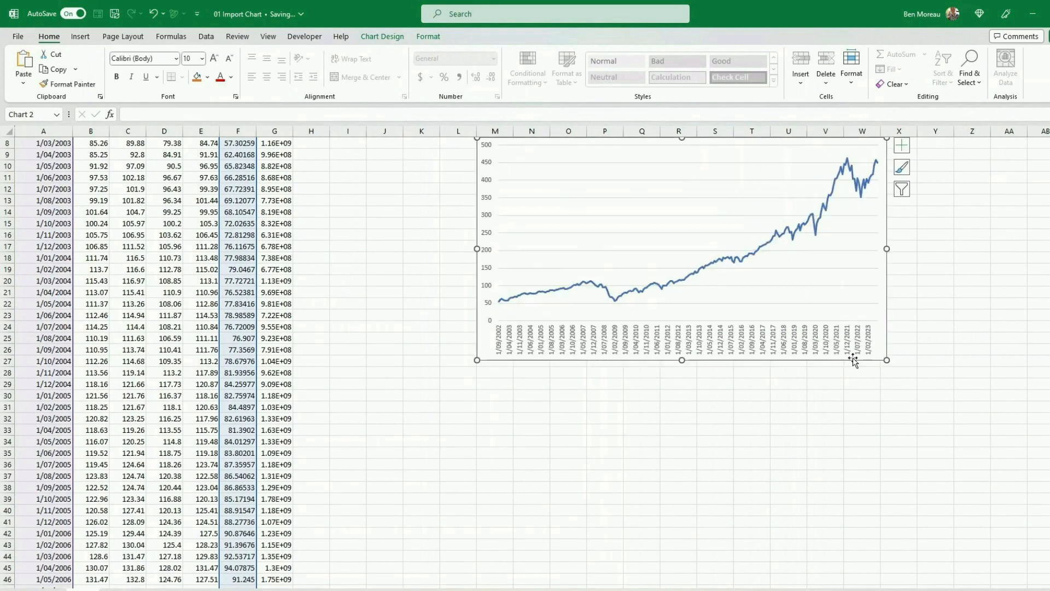
click(828, 347)
click(747, 394)
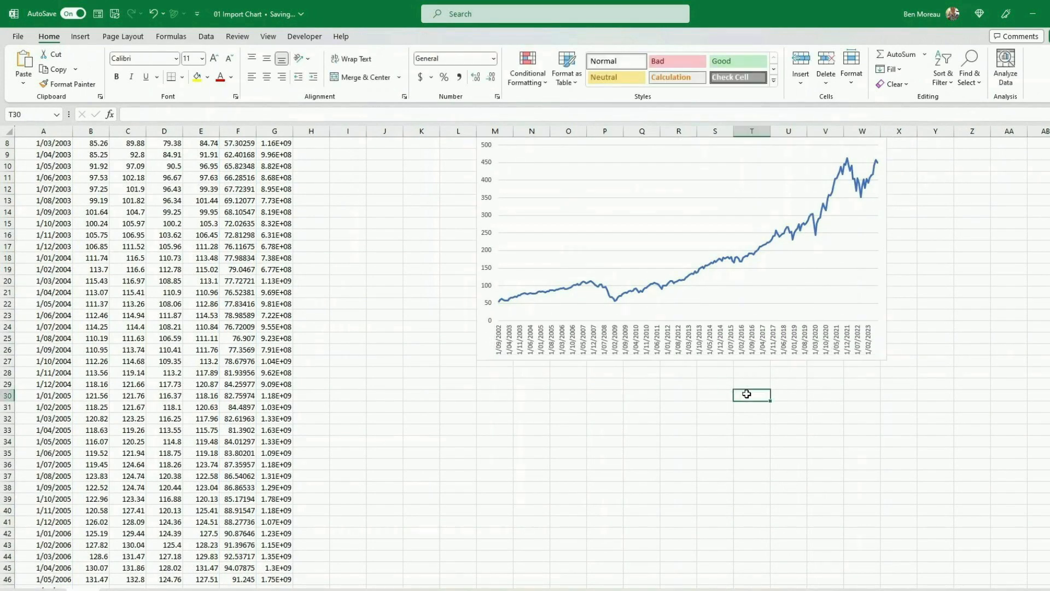
click(362, 361)
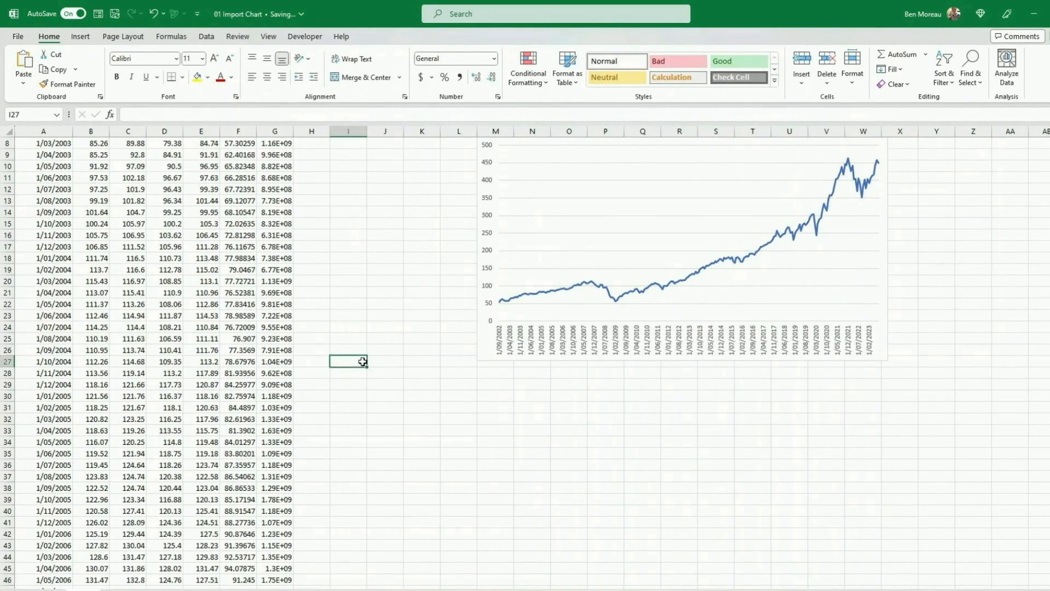
- Enter the monthly return formula =F3/F2-1 in cell H3
key(ctrl+Up)
click(335, 168)
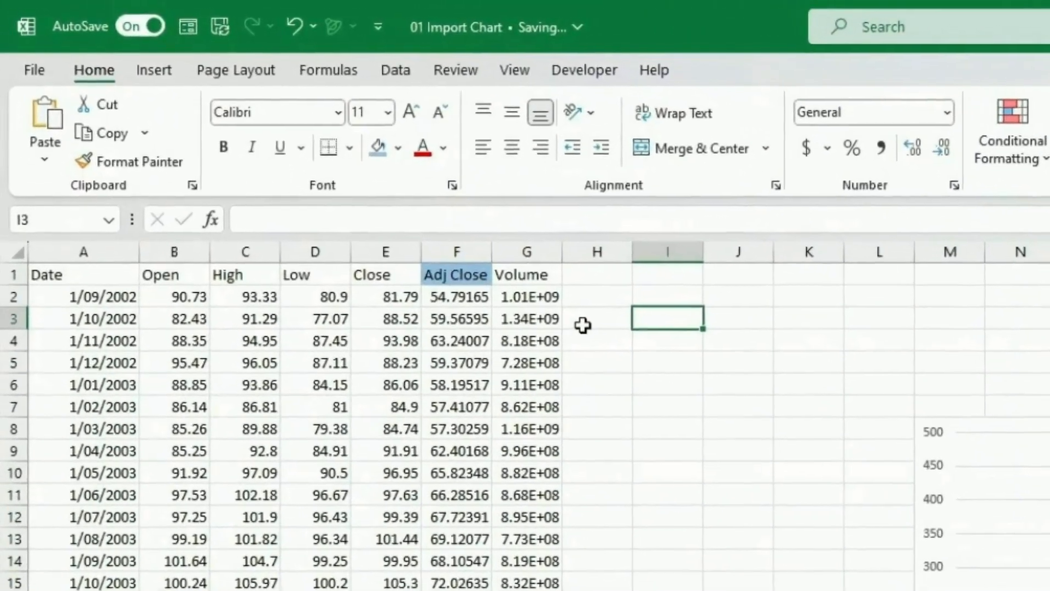
click(583, 325)
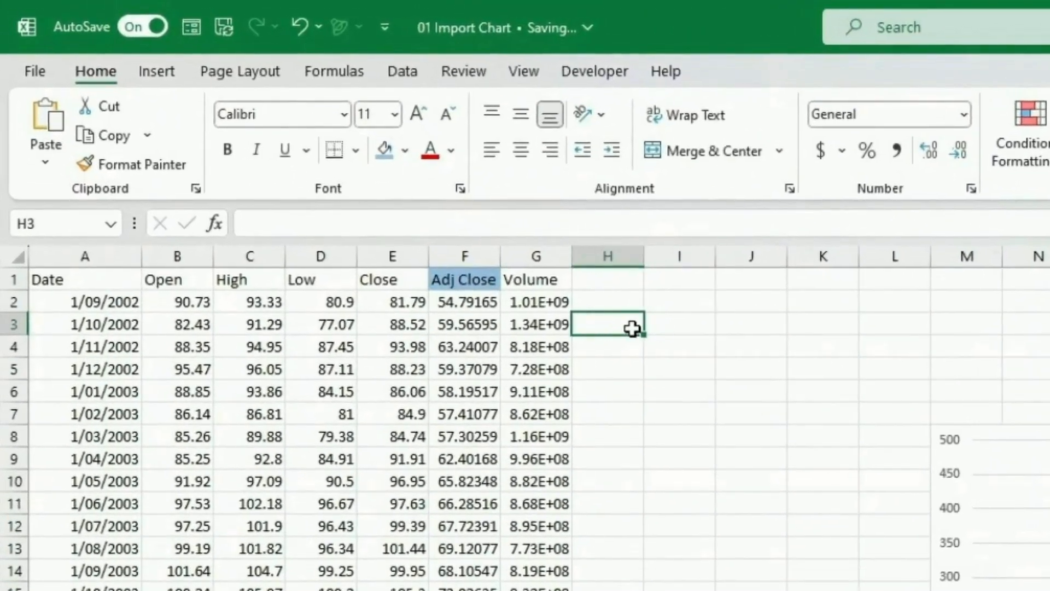
text(=)
key(Left)
key(Left)
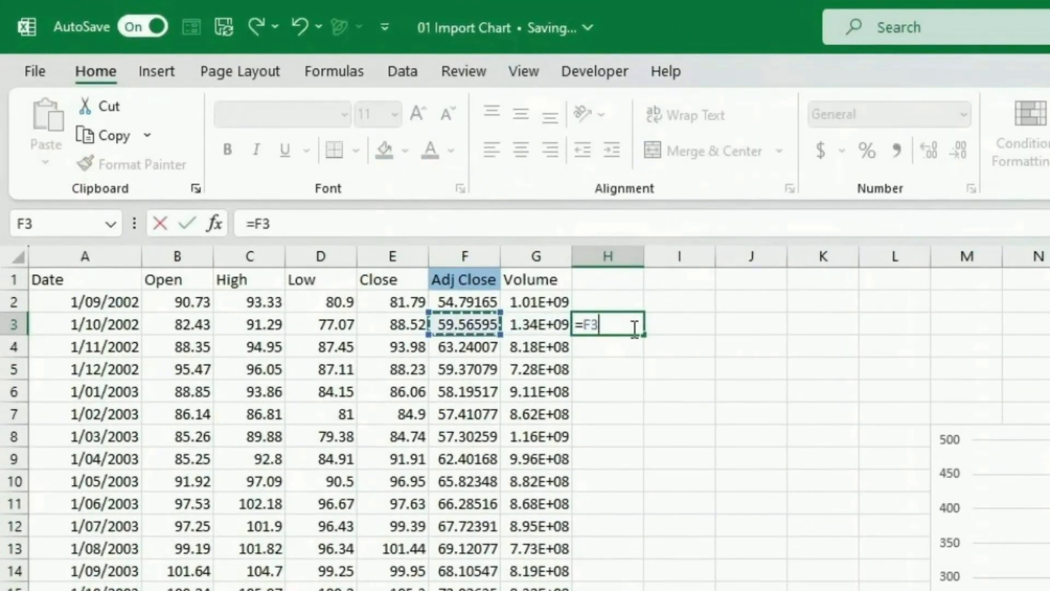
text(/)
key(Left)
key(Left)
key(Up)
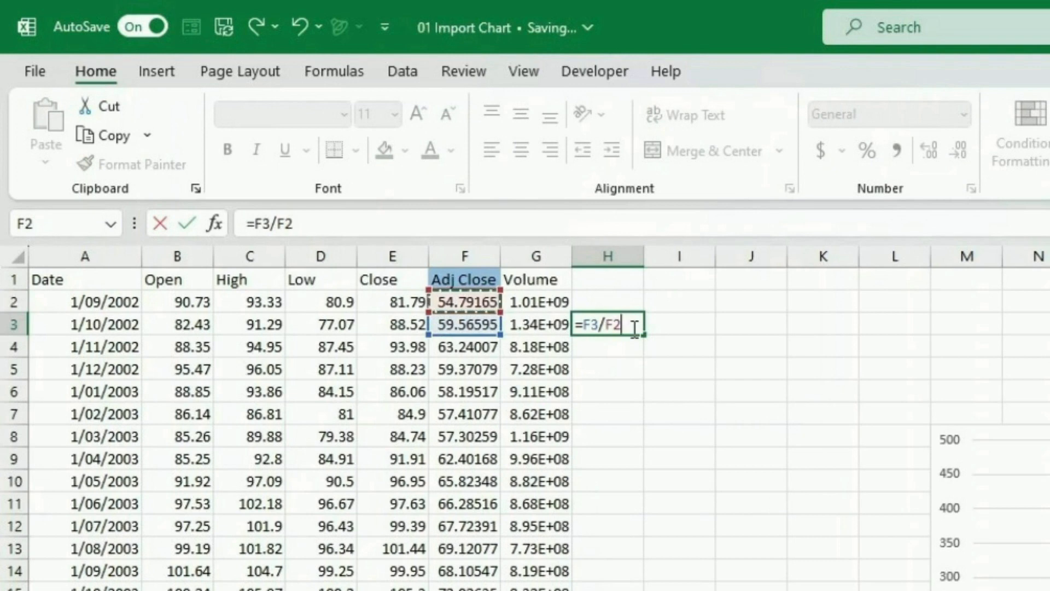
text(-1)
key(Return)
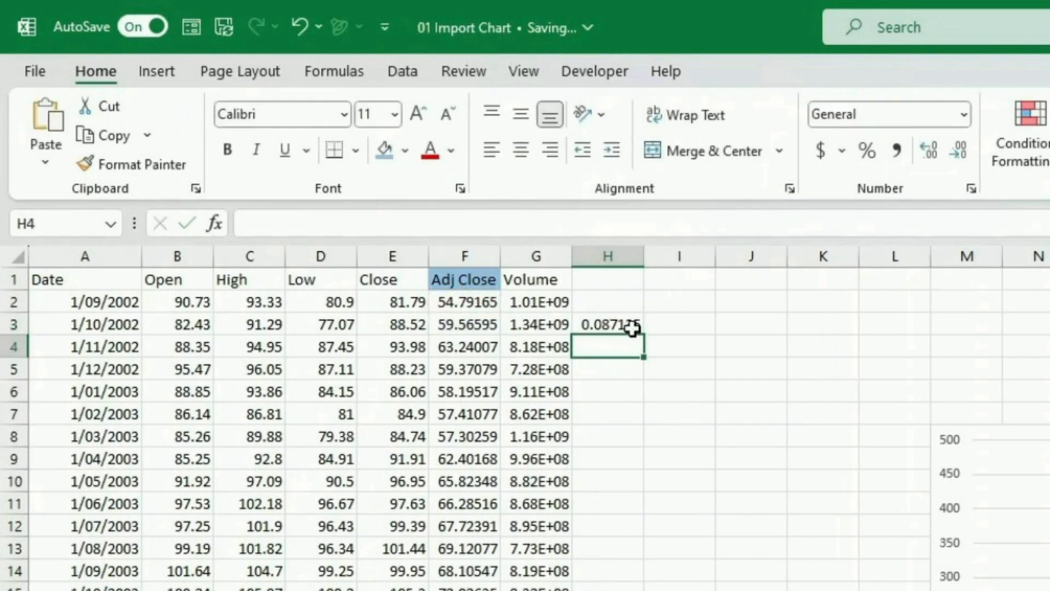
- Format H3 as a percentage with one decimal place and fill its formula down the data rows
click(612, 317)
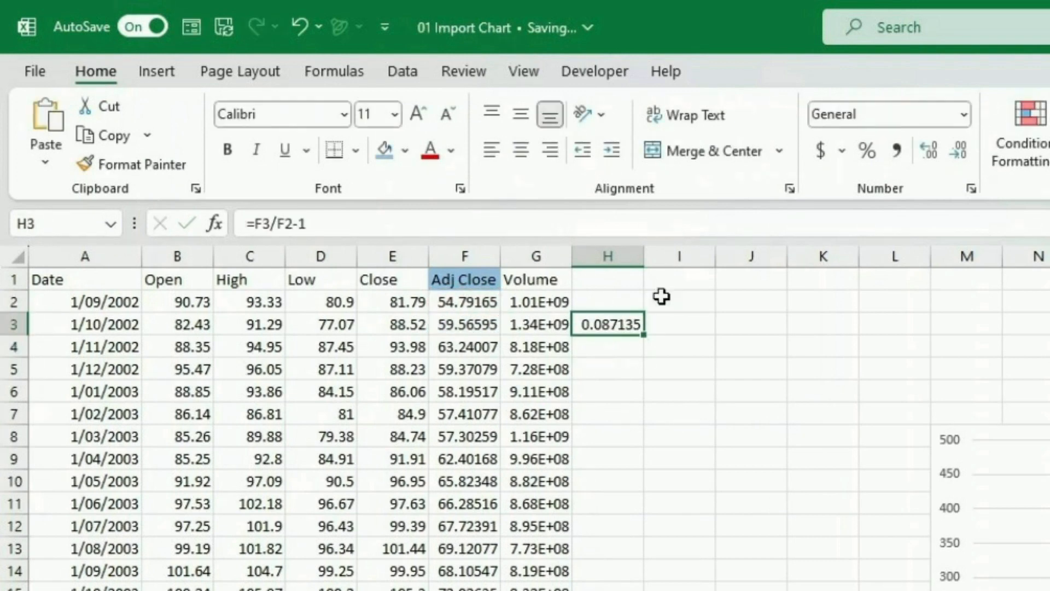
click(866, 150)
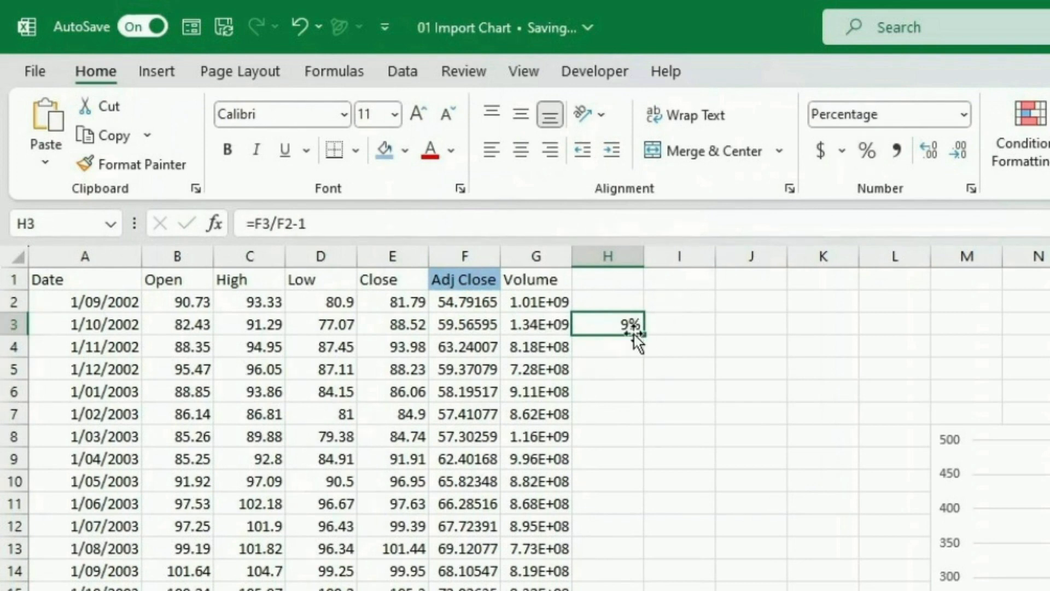
click(920, 152)
double_click(645, 335)
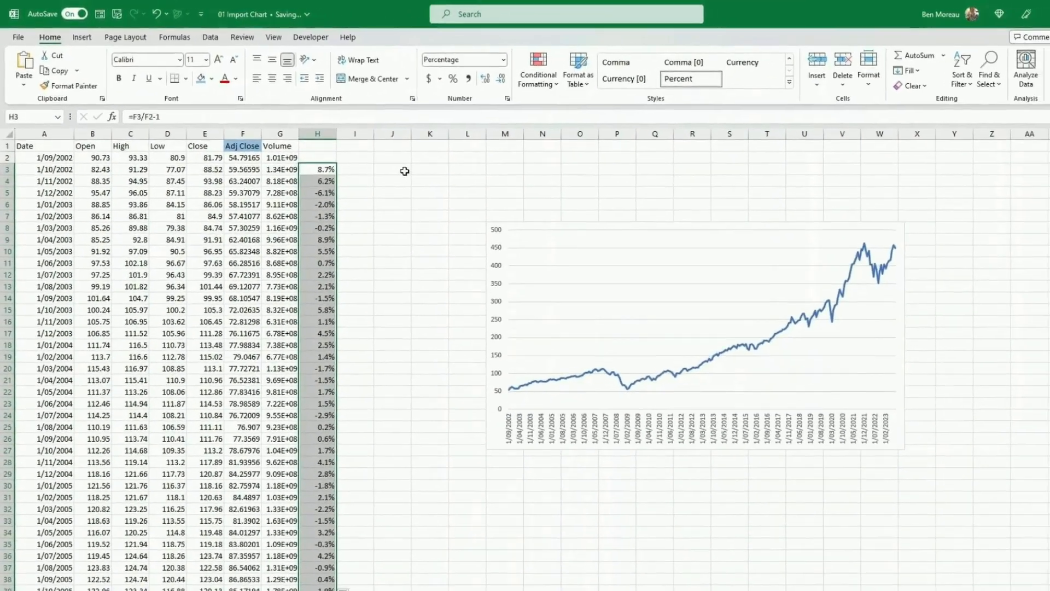
- Highlight the column H returns greater than 0 with Green Fill with Dark Green Text
click(659, 90)
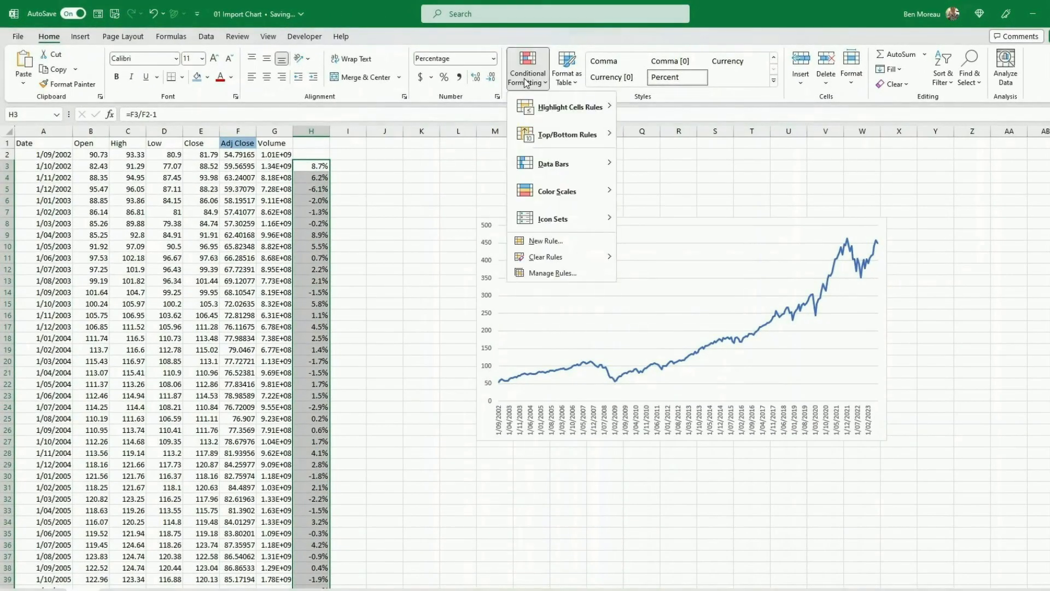
mouse_move(592, 111)
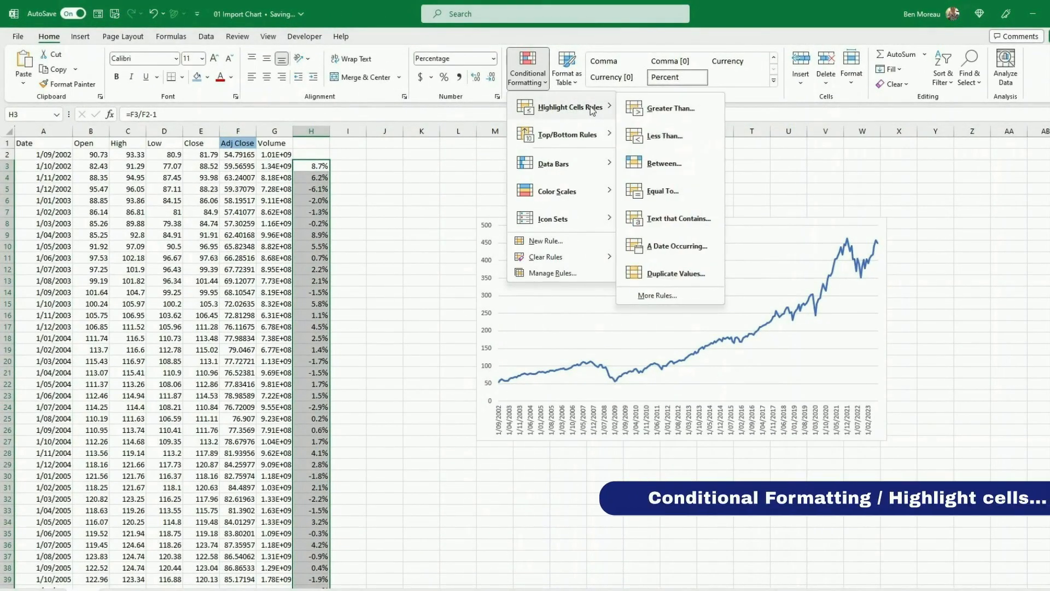
click(666, 106)
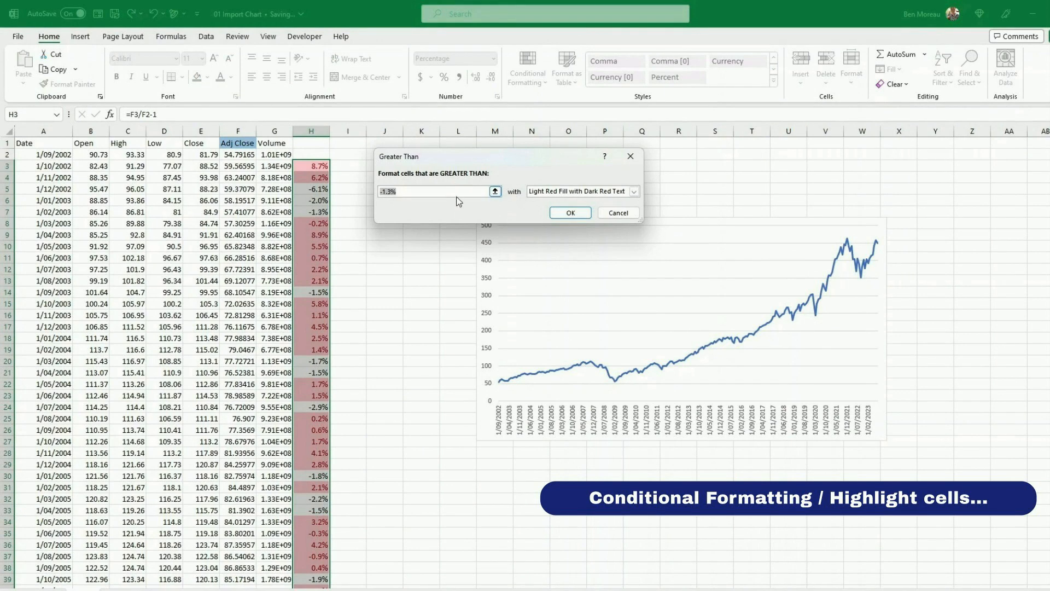
text(0)
click(634, 191)
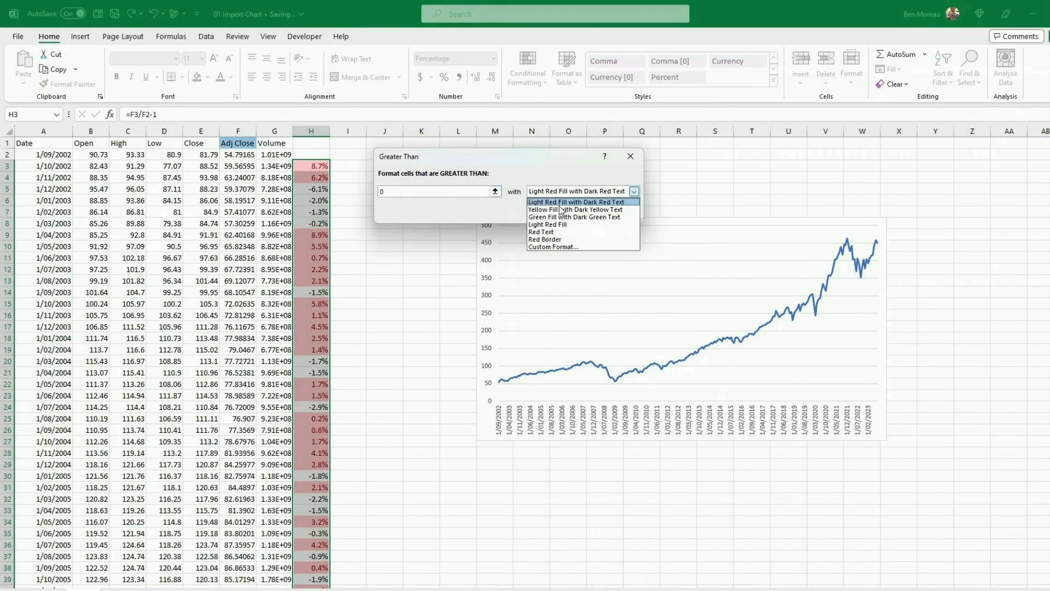
click(574, 200)
click(569, 213)
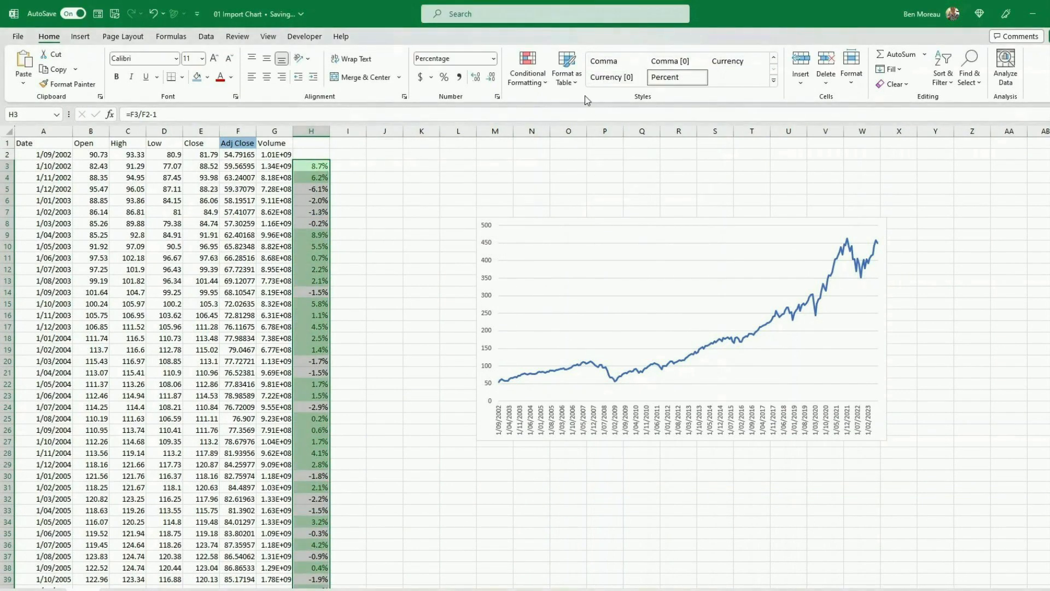
- Highlight the negative returns in column H with a Less Than rule using Light Red Fill with Dark Red Text
click(533, 77)
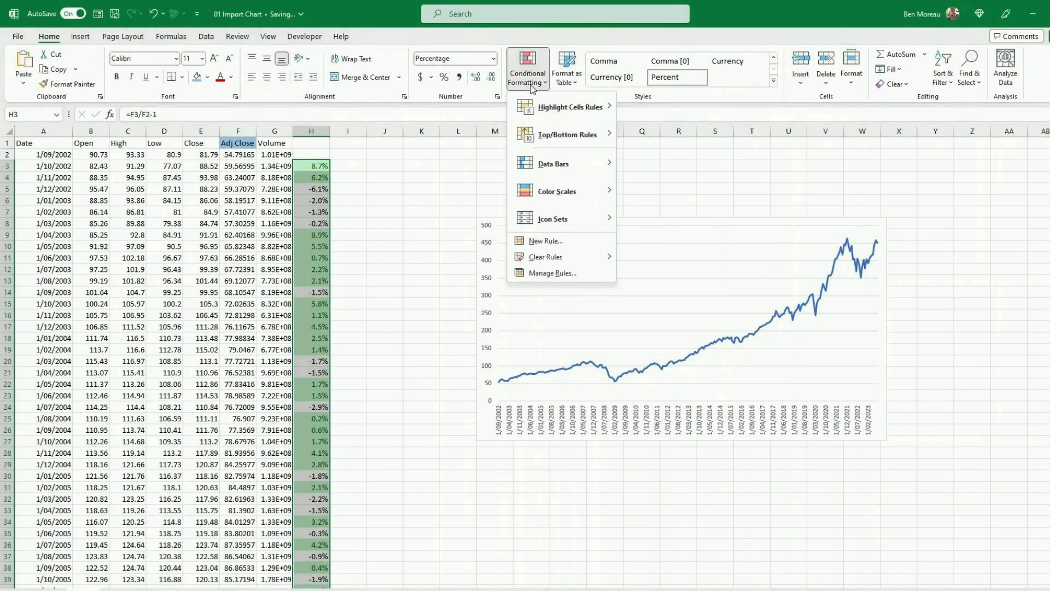
mouse_move(545, 114)
click(639, 137)
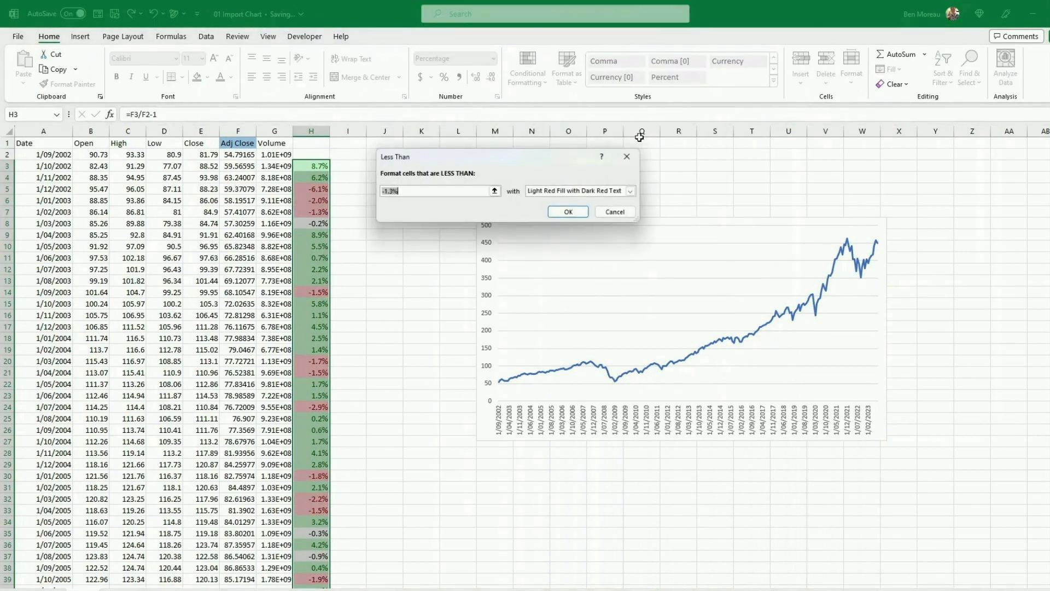
click(571, 212)
click(362, 246)
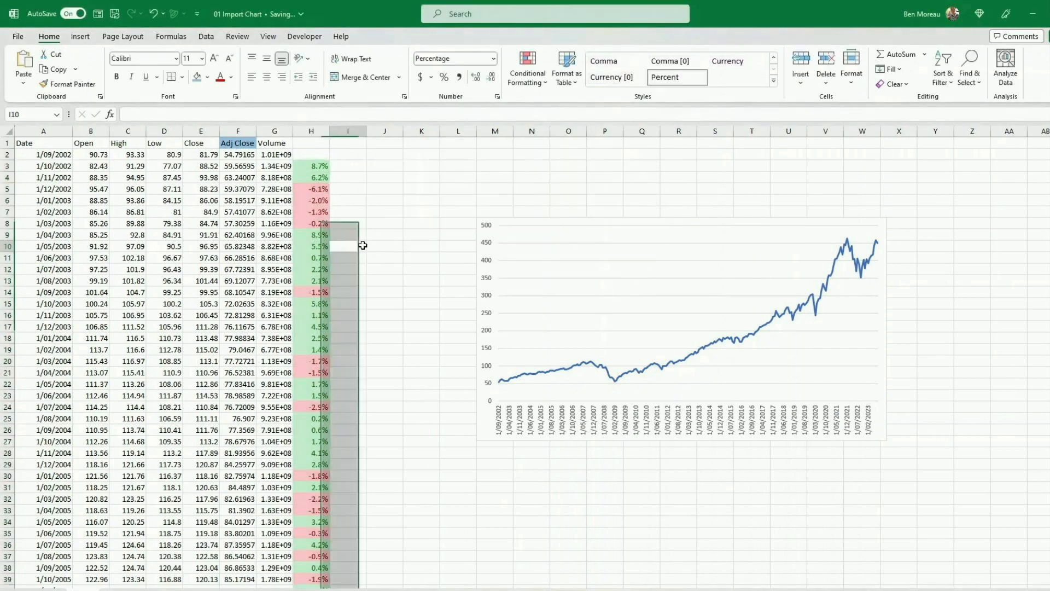
- Enter 100 in cell I2 and format it as dollar accounting with no decimal places
click(363, 156)
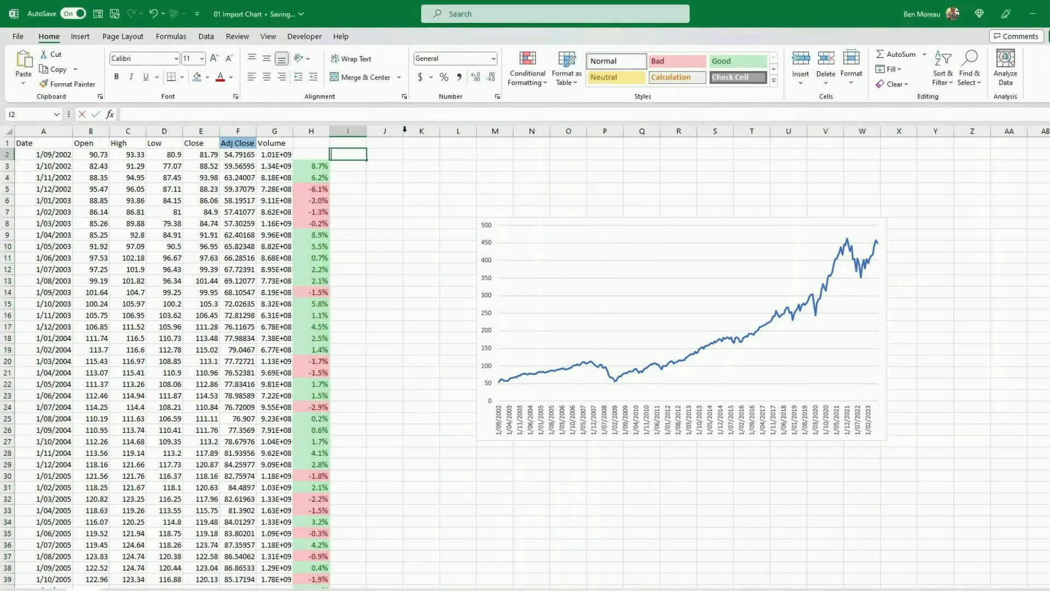
text(100)
key(ctrl+Return)
click(420, 77)
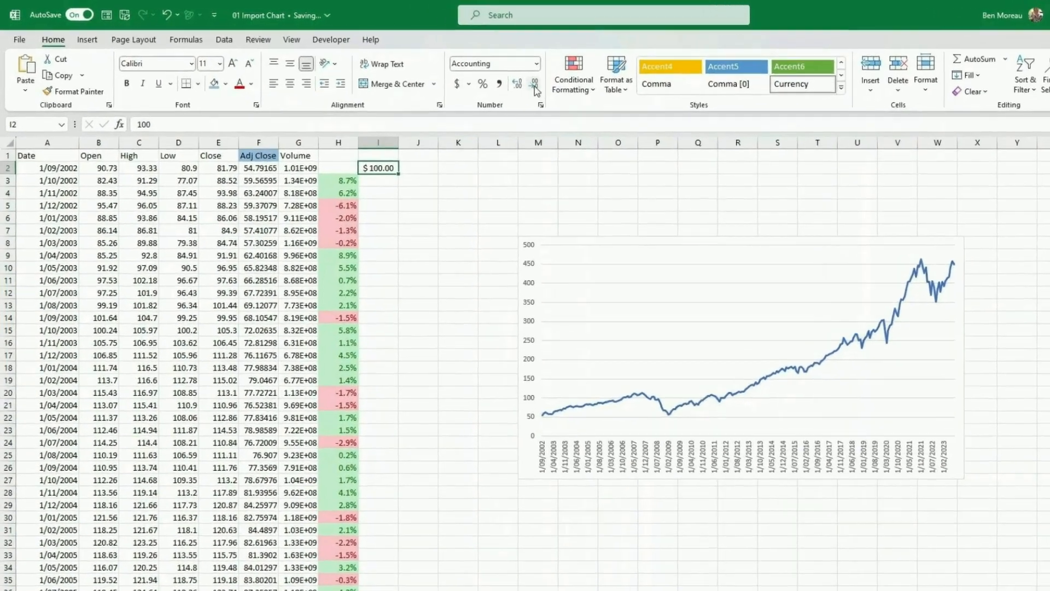
double_click(490, 77)
key(Return)
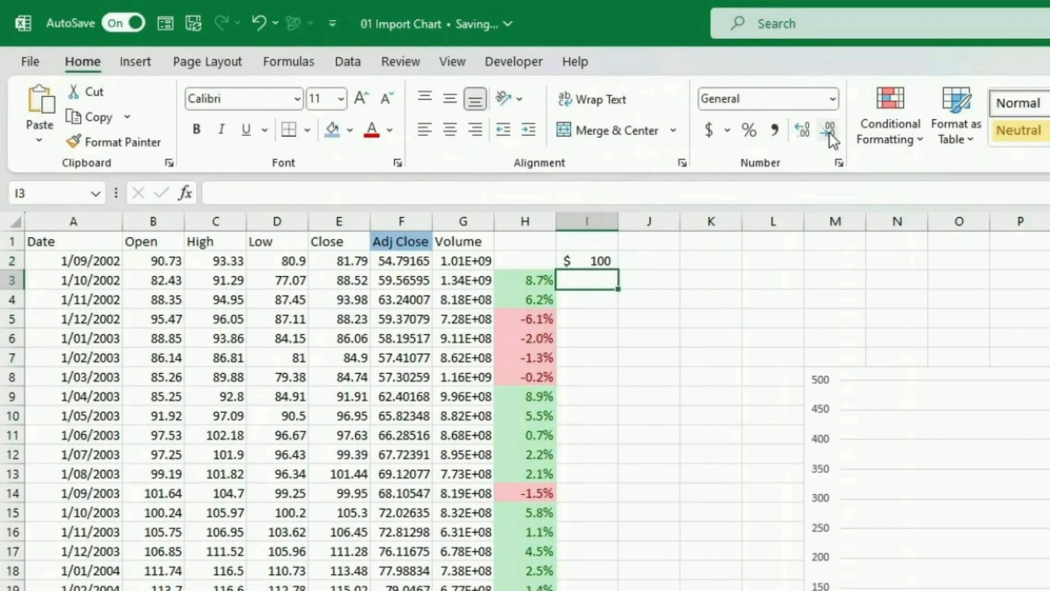
- Enter the investment growth formula =I2+I2*H3 in cell I3
text(=)
key(Up)
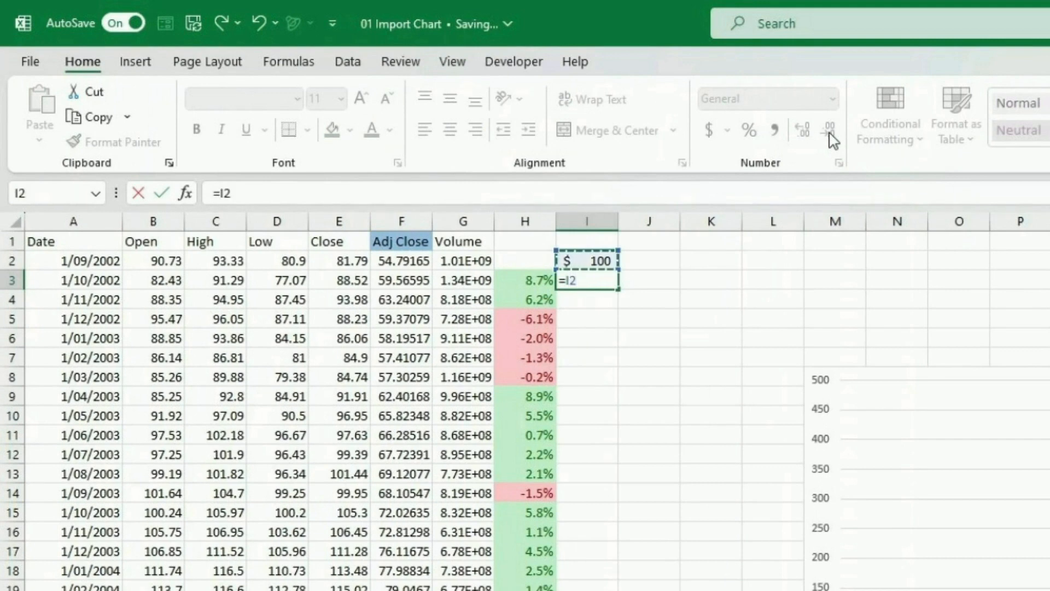
text(+)
key(Up)
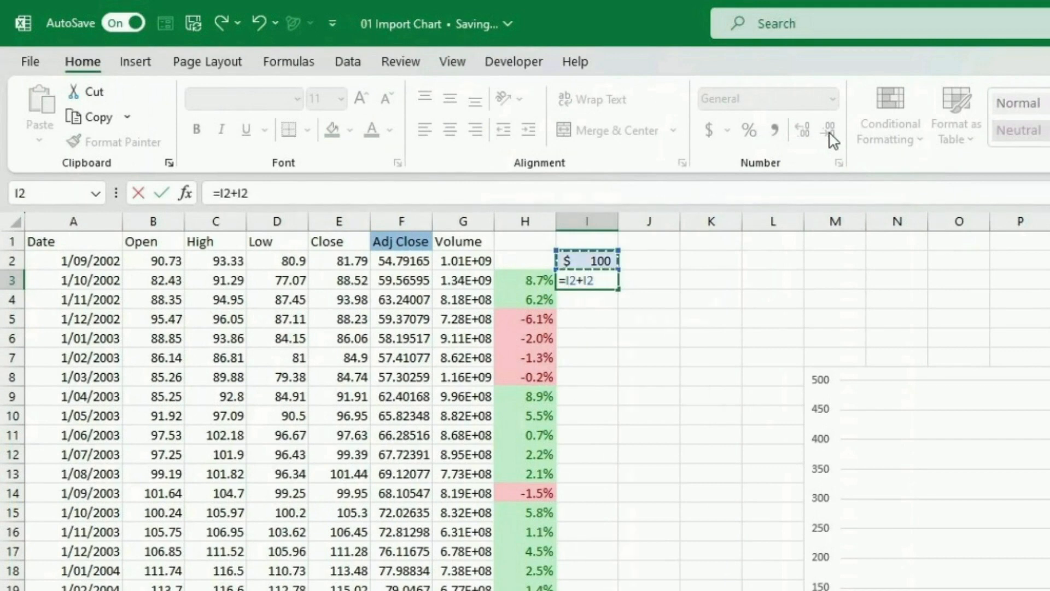
text(*)
key(Left)
key(Return)
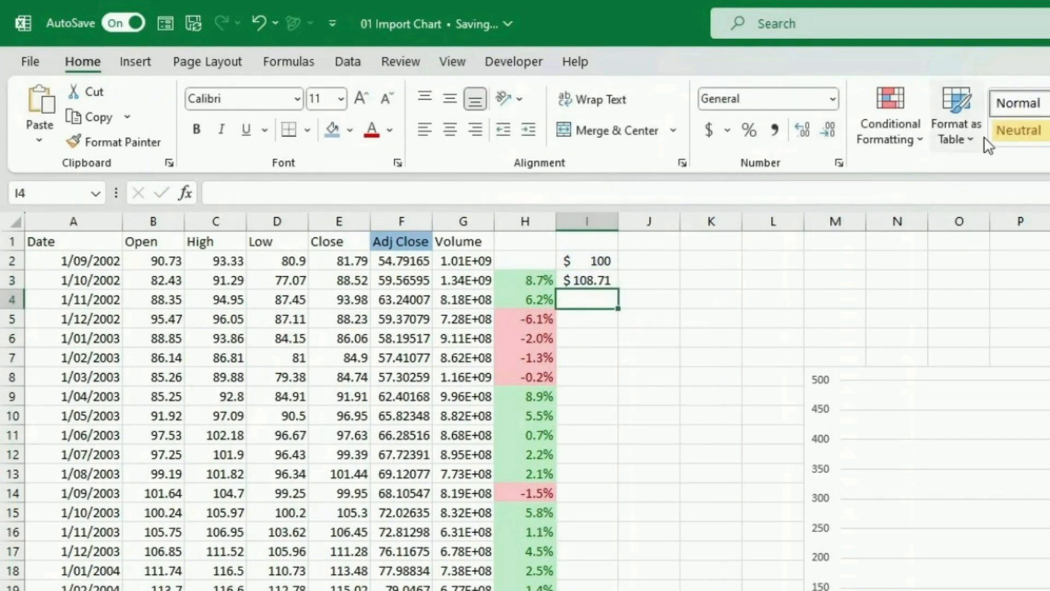
- Fill the formula from I3 down column I through the remaining data rows
click(578, 279)
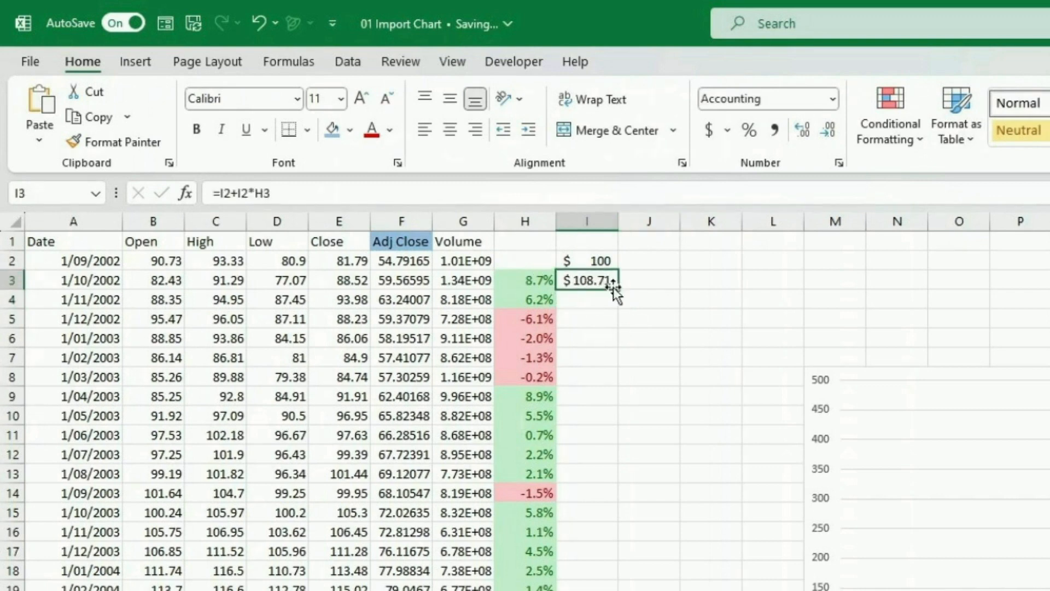
double_click(618, 289)
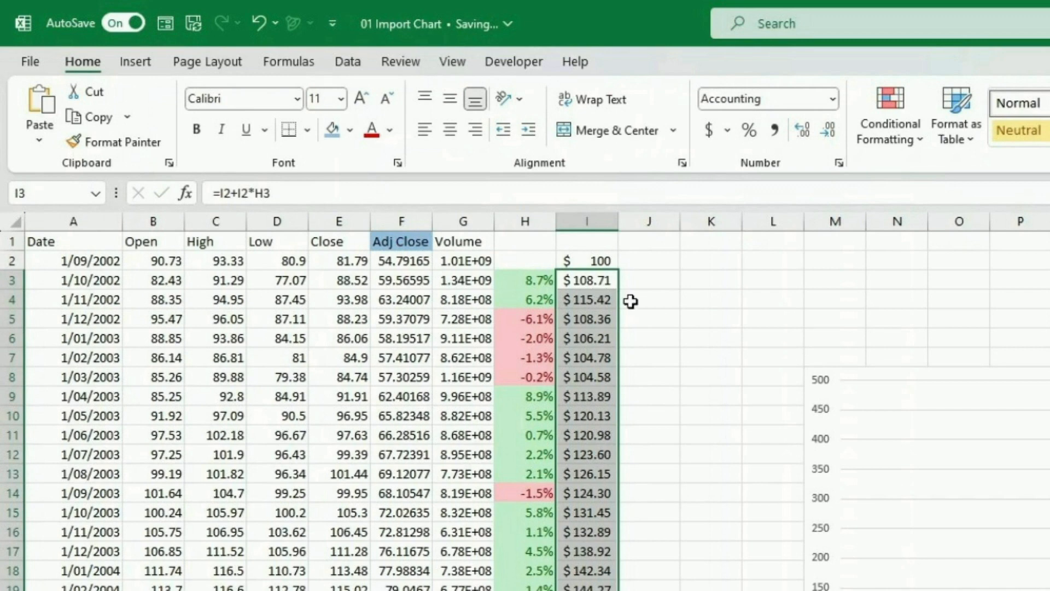
click(685, 313)
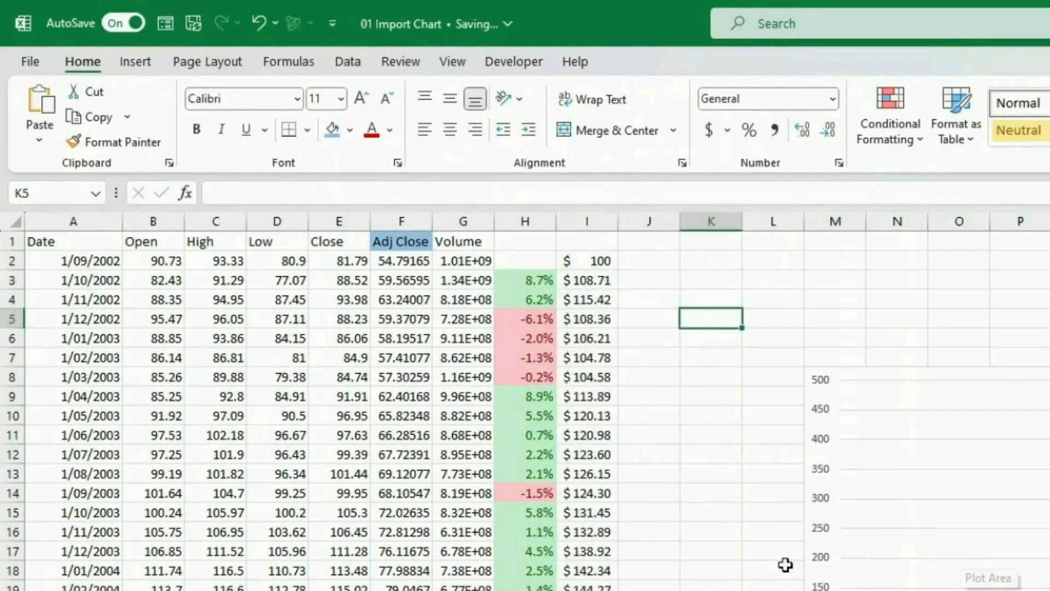
click(684, 567)
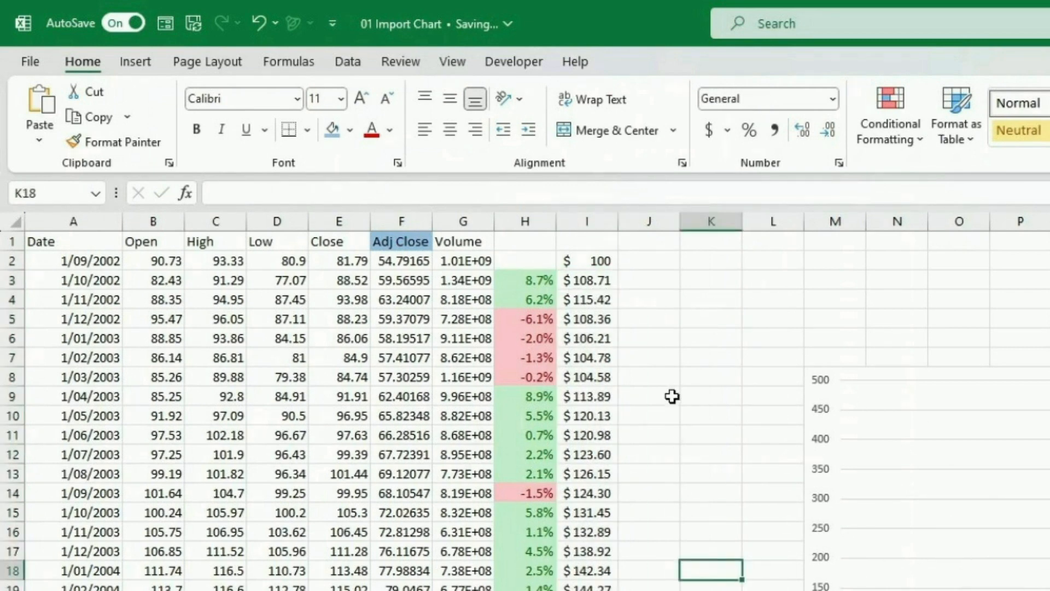
- Label the two calculated columns by entering "Monthly return" in H1 and "$ Return" in I1
click(543, 240)
text(Monthl)
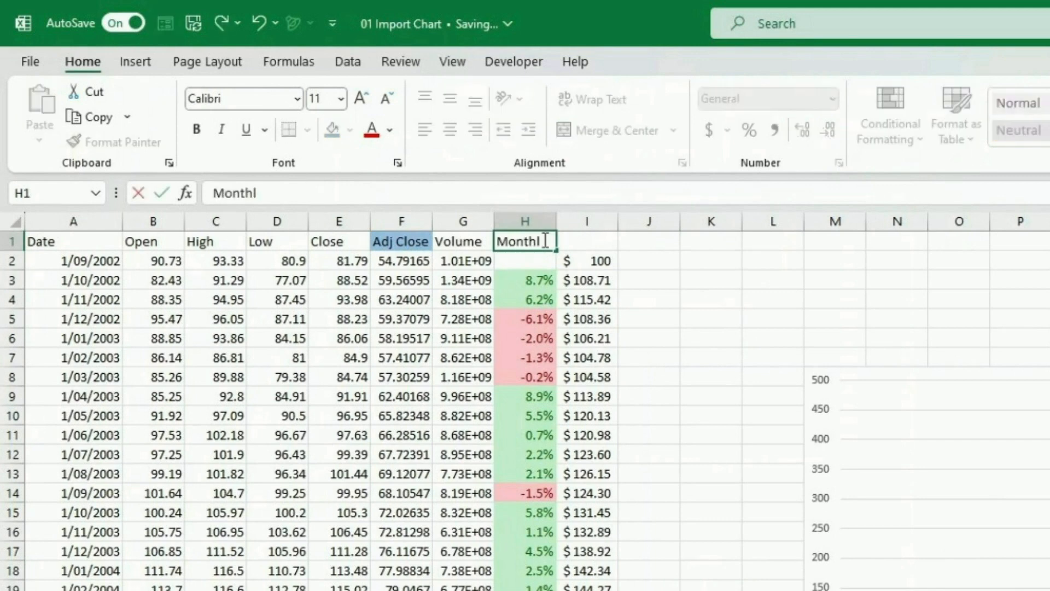
text(y return)
key(ctrl+Return)
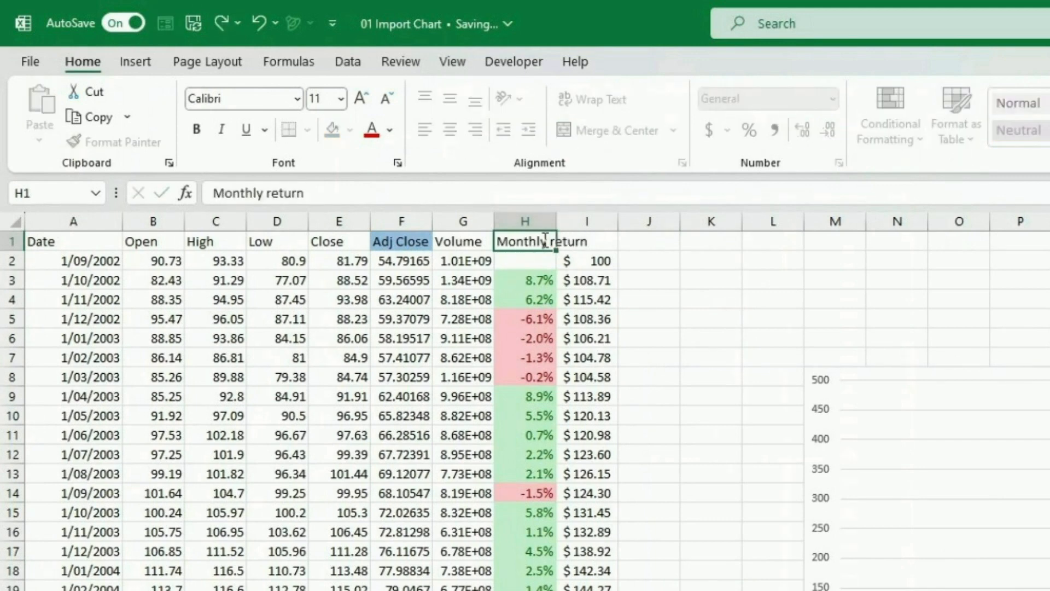
key(Tab)
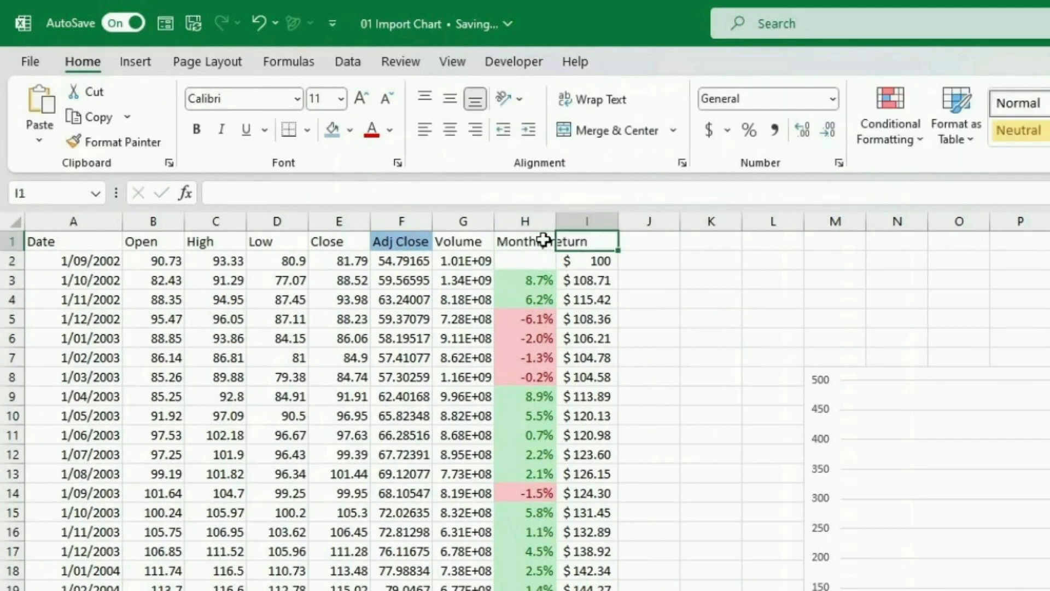
text($ Return)
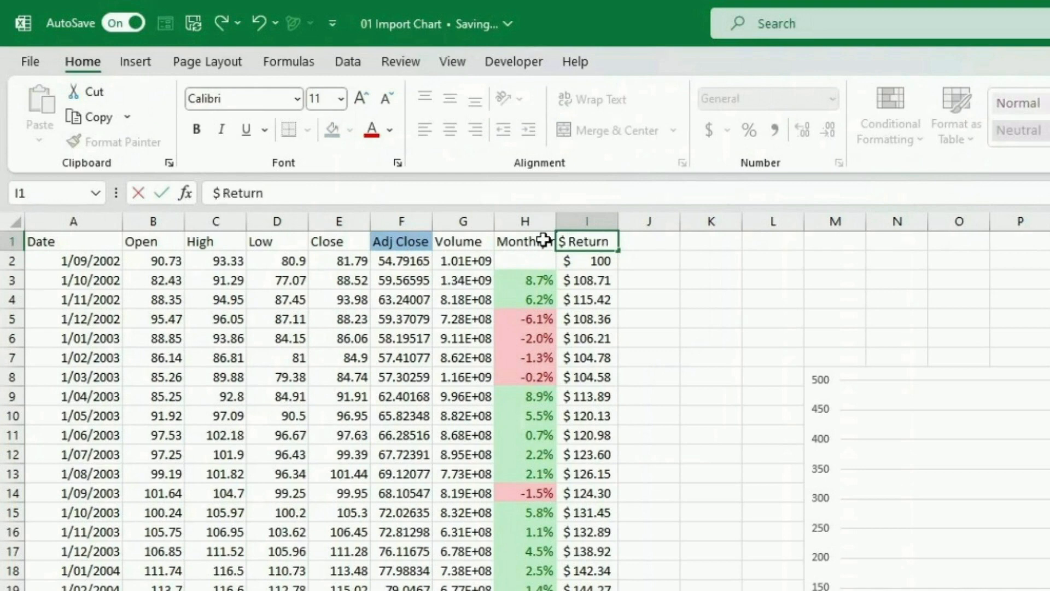
key(Return)
key(Up)
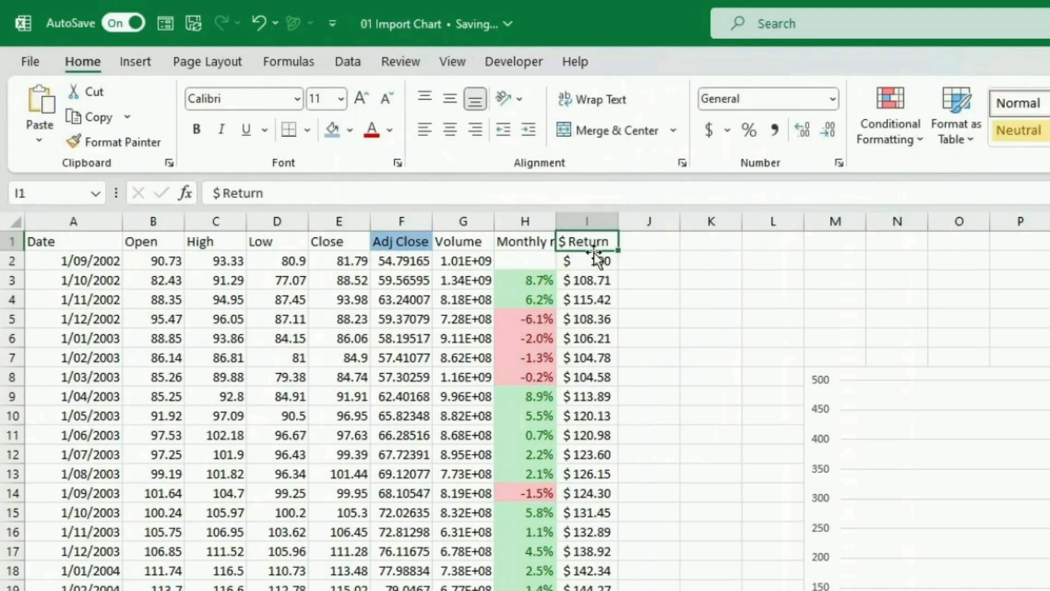
- Format the header cells A1:I1 with bold white text on a dark blue fill and a taller row
drag(589, 241, 72, 240)
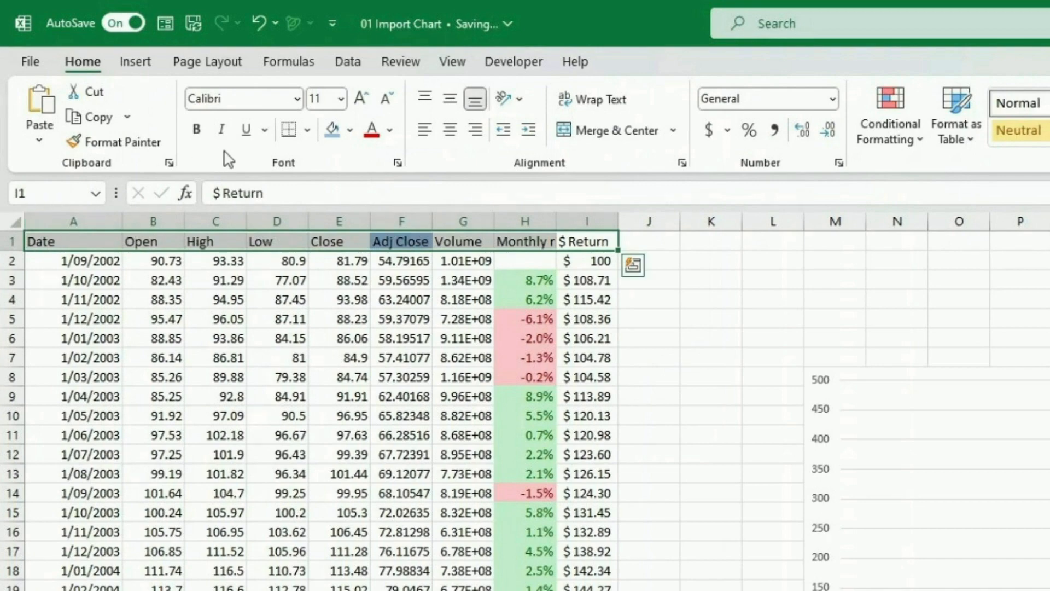
click(699, 353)
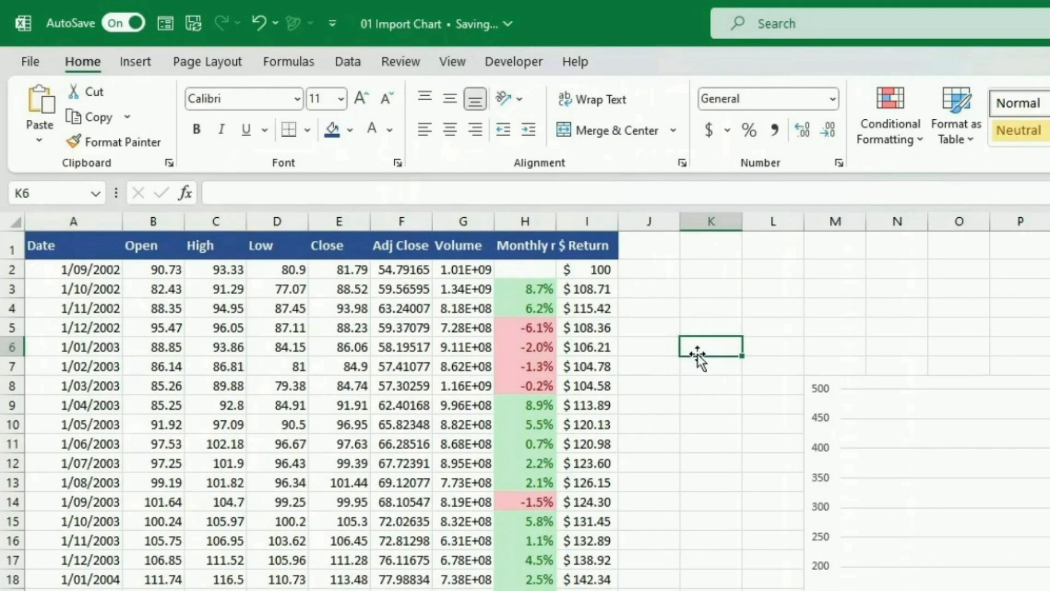
click(700, 420)
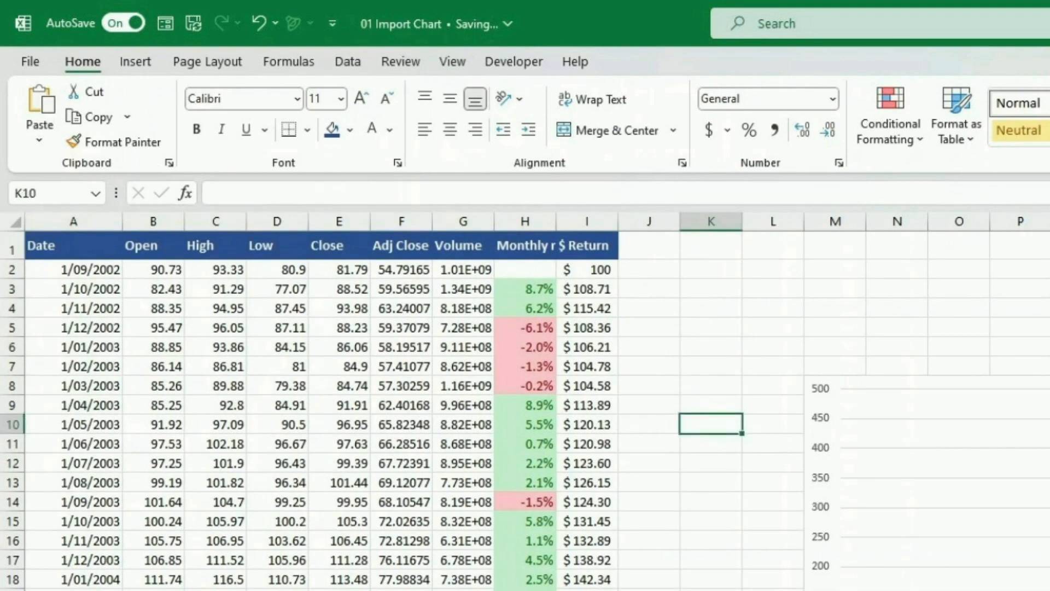
- On a new worksheet, enter SPY in D4, Start amount in C5 and End amount in C6, and fit column C to its text
key(shift+F11)
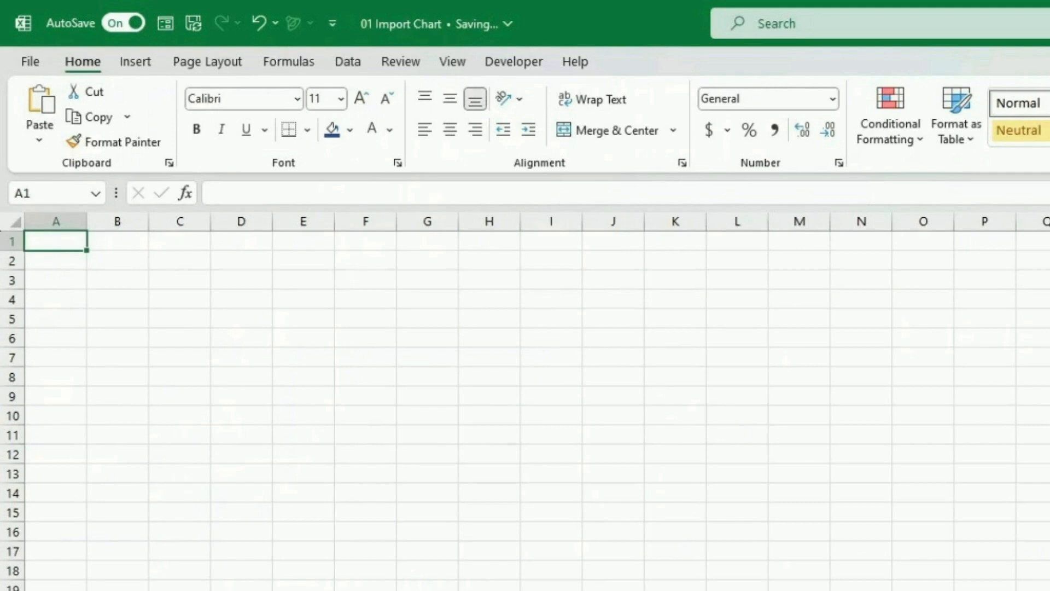
click(229, 304)
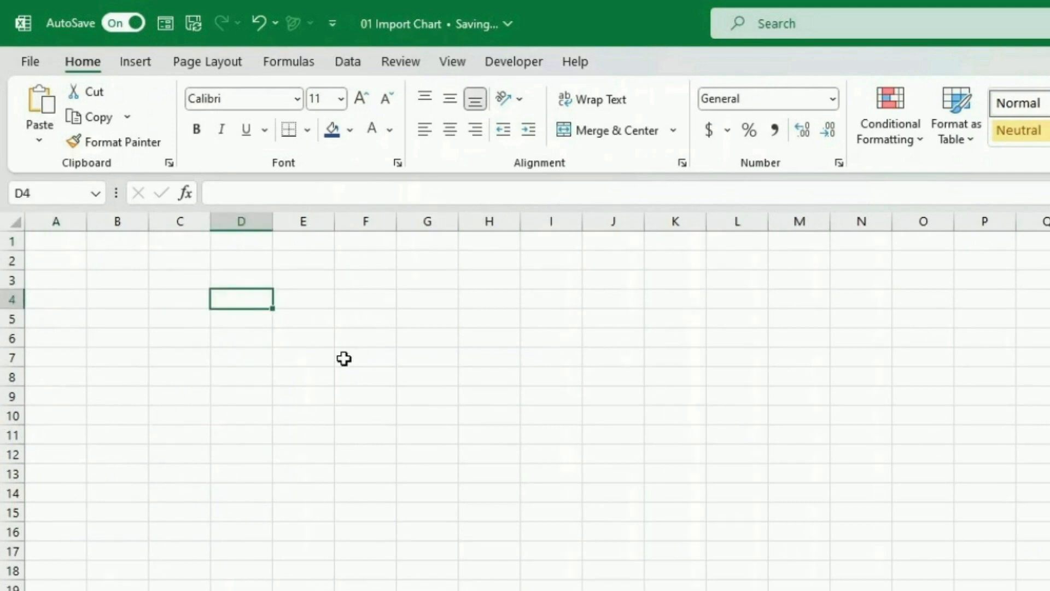
text(SPY)
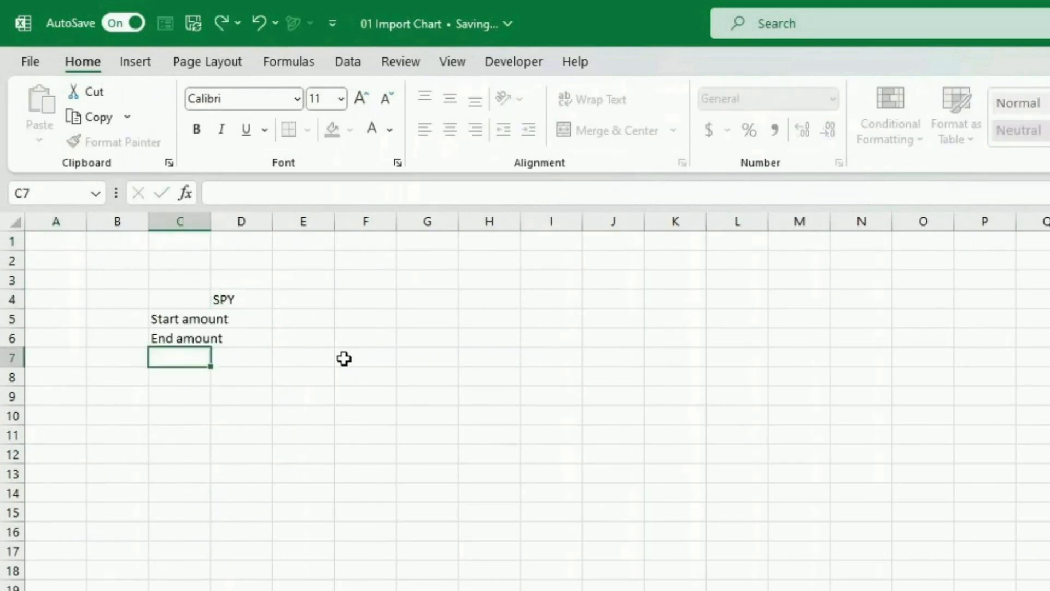
key(Up)
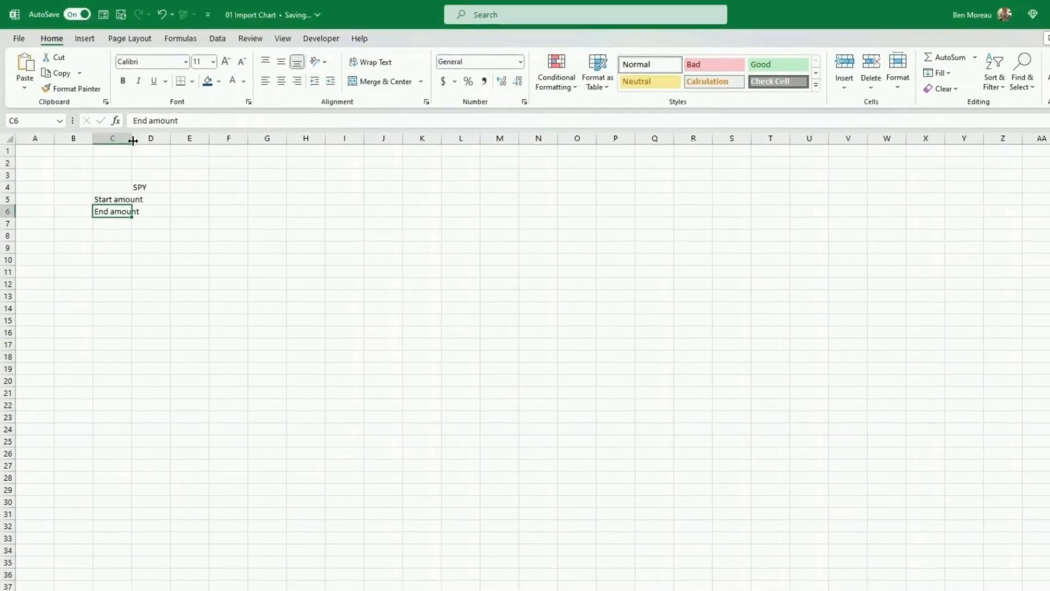
double_click(133, 141)
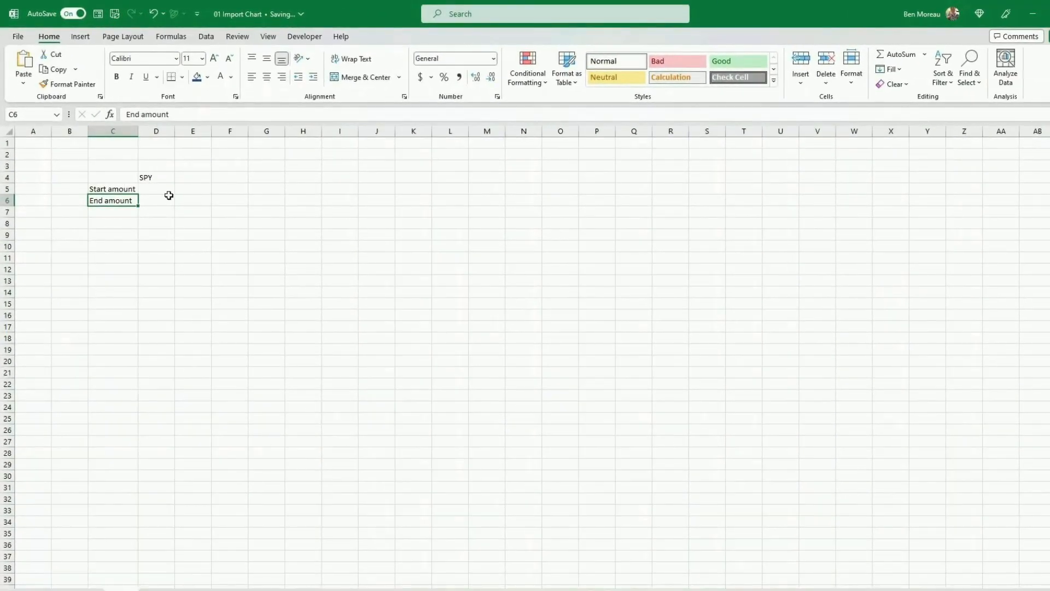
- Enter 100 as the SPY start amount in cell D5
click(161, 199)
text(10000)
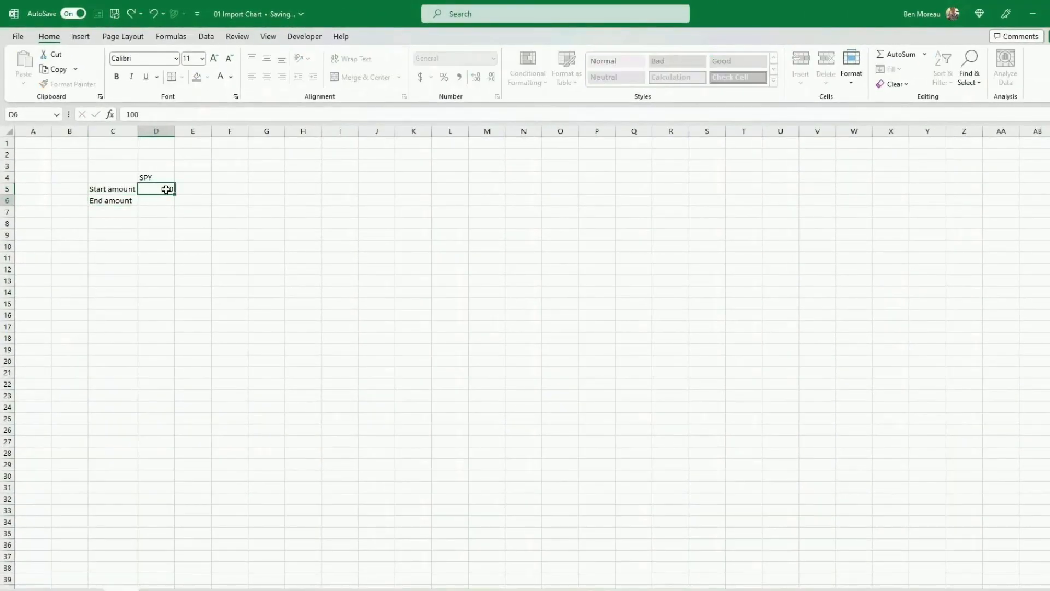
key(Return)
- Link the end amount in D6 to the last $ Return value with =Sheet1!I254
text(=)
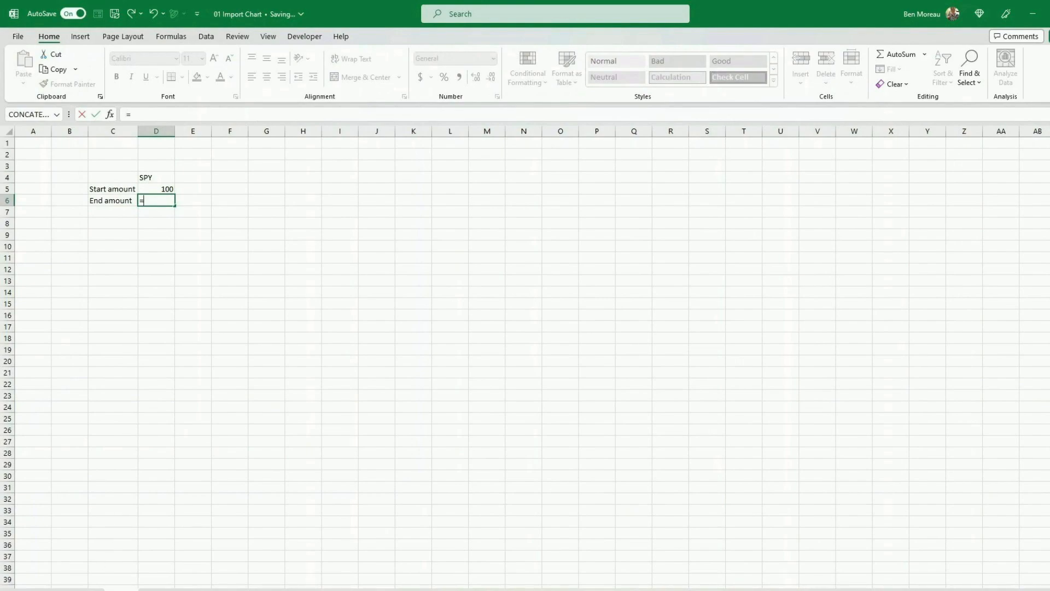
key(ctrl+Page_Up)
click(342, 244)
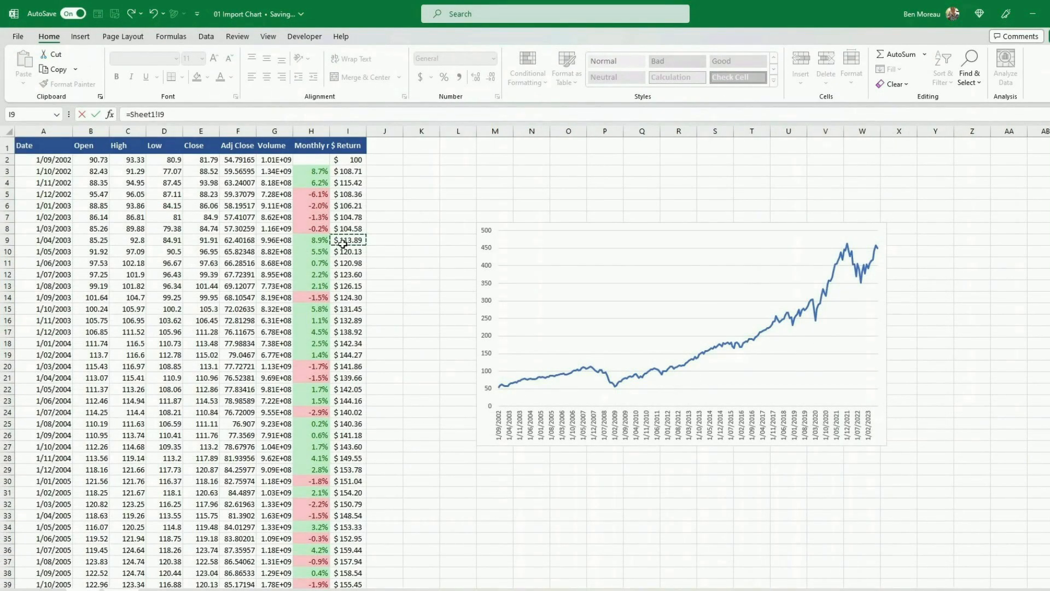
key(ctrl+Down)
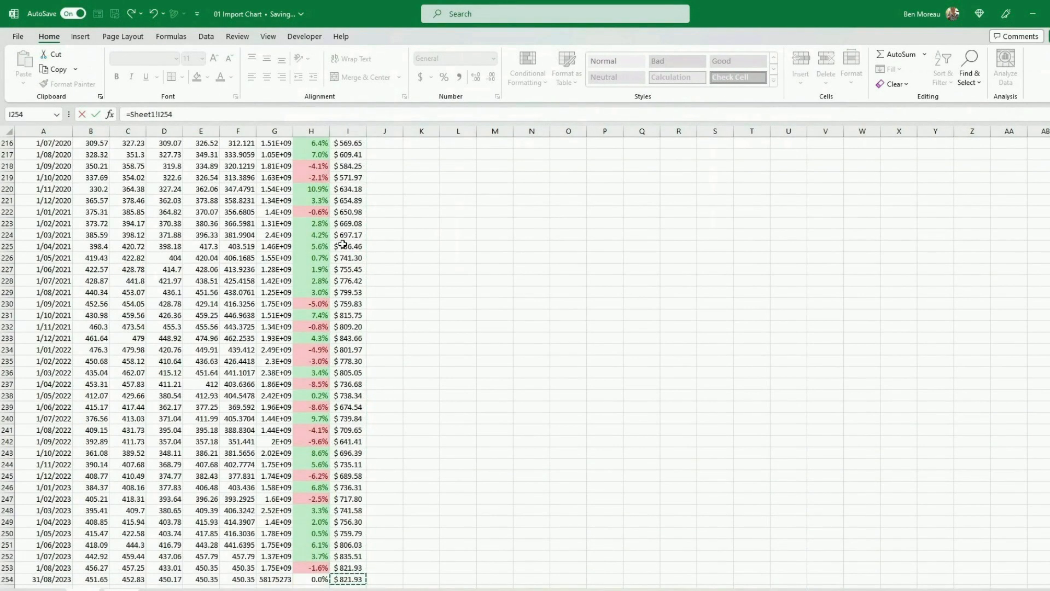
key(Return)
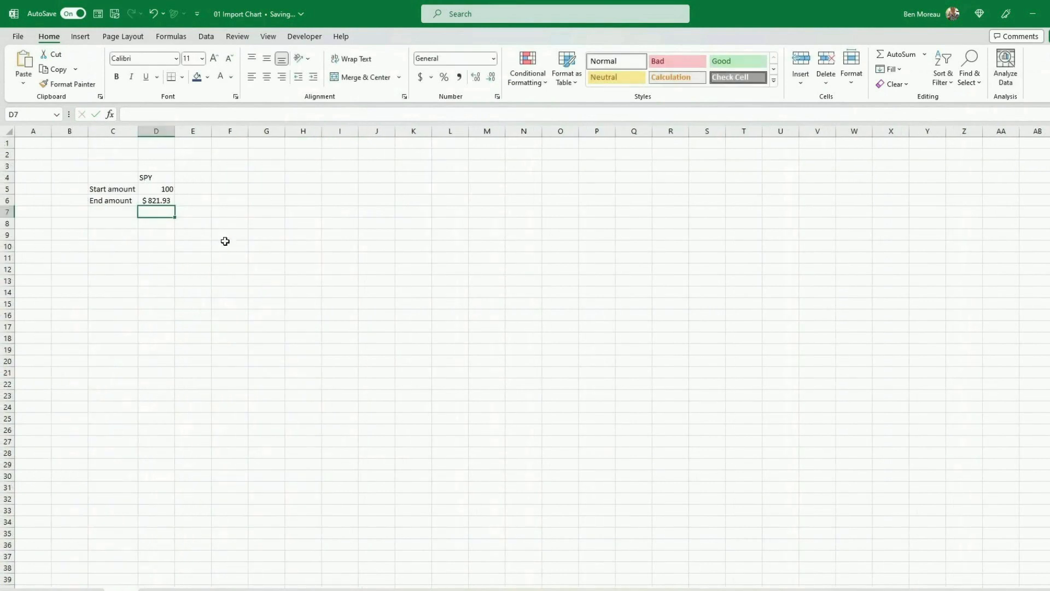
- Copy the accounting format of the end amount in D6 onto the start amount in D5
click(165, 189)
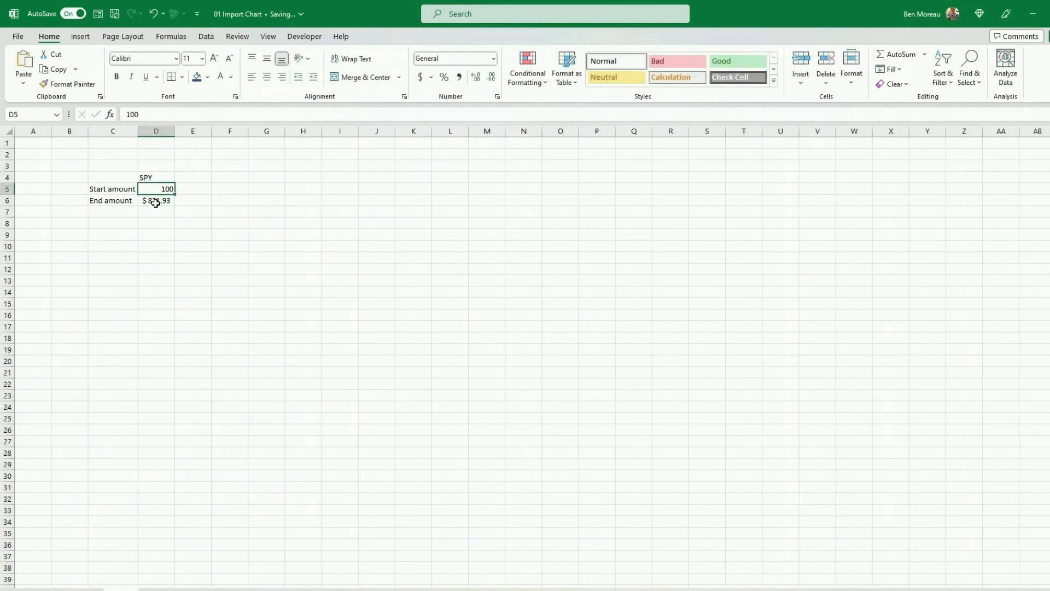
click(156, 202)
click(69, 84)
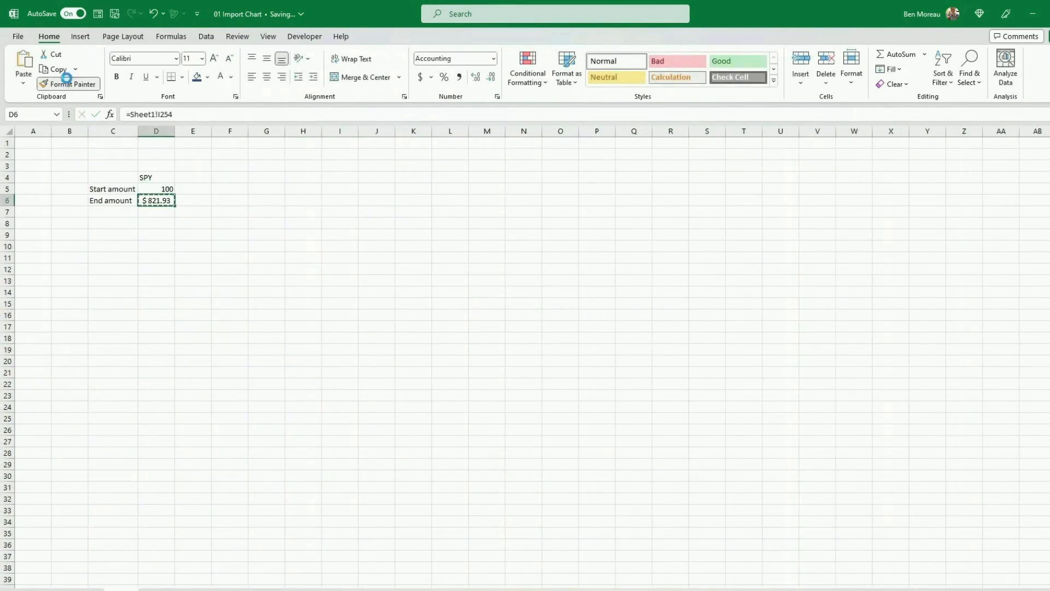
click(164, 189)
- Enter the label "Holding period" in cell C8
click(127, 222)
text(H)
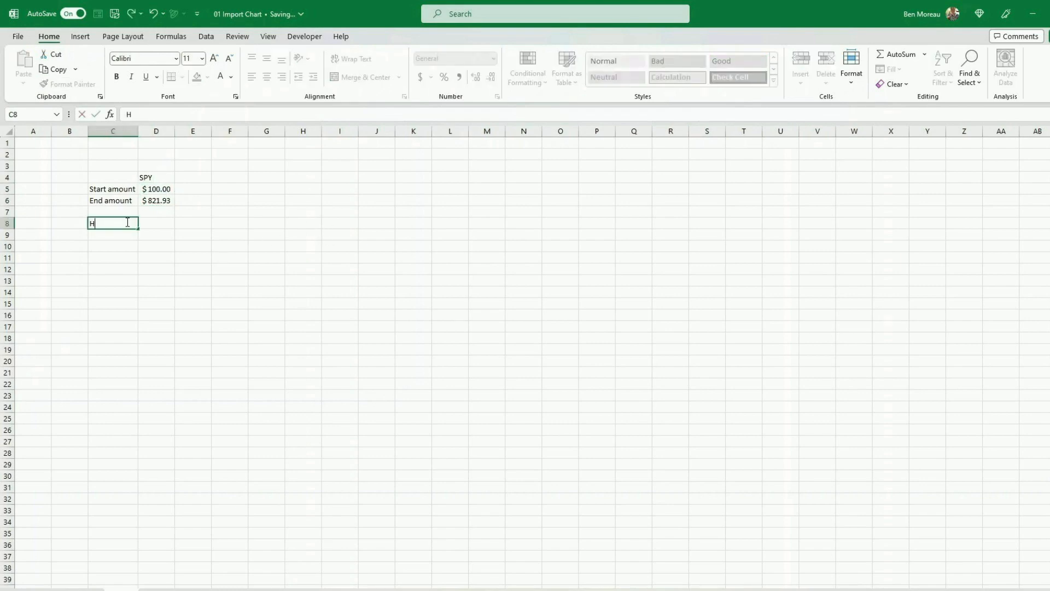
text(olding period)
key(Tab)
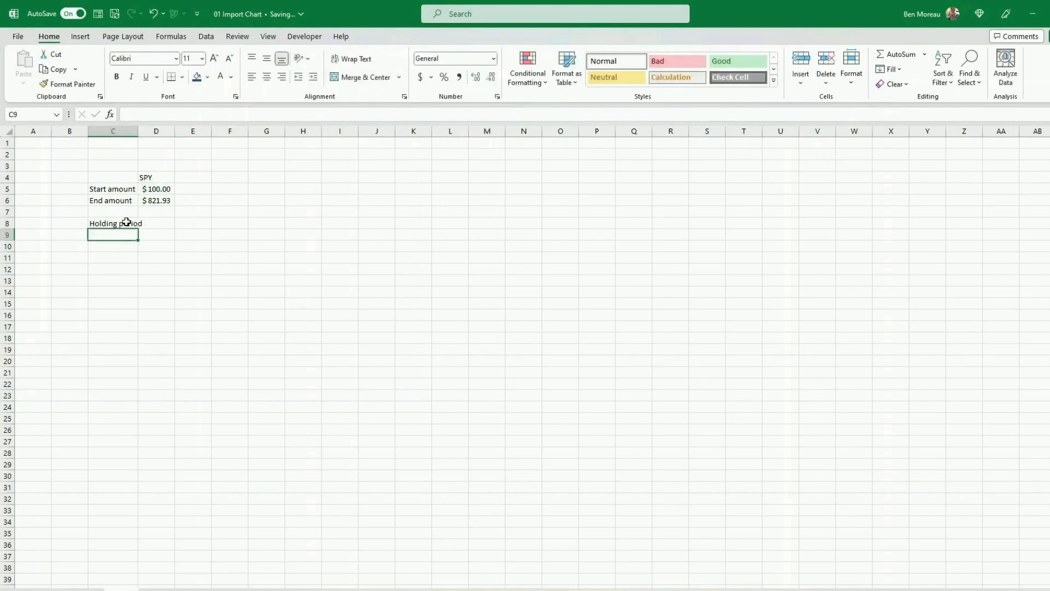
- Calculate the holding period in D8 by subtracting the first date from the last with =Sheet1!A254-Sheet1!A2
text(=)
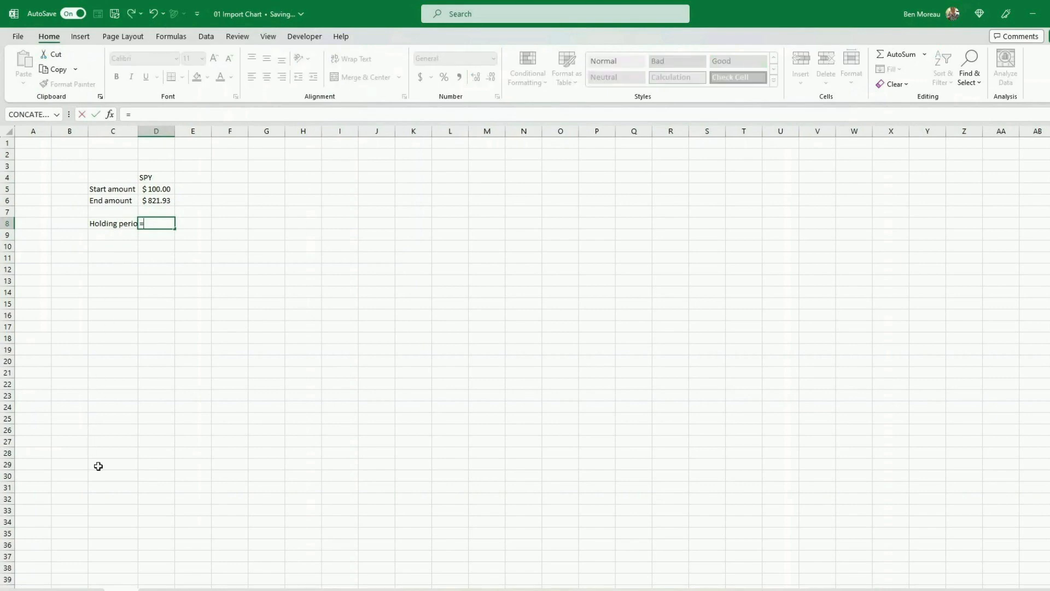
key(ctrl+Page_Up)
click(66, 486)
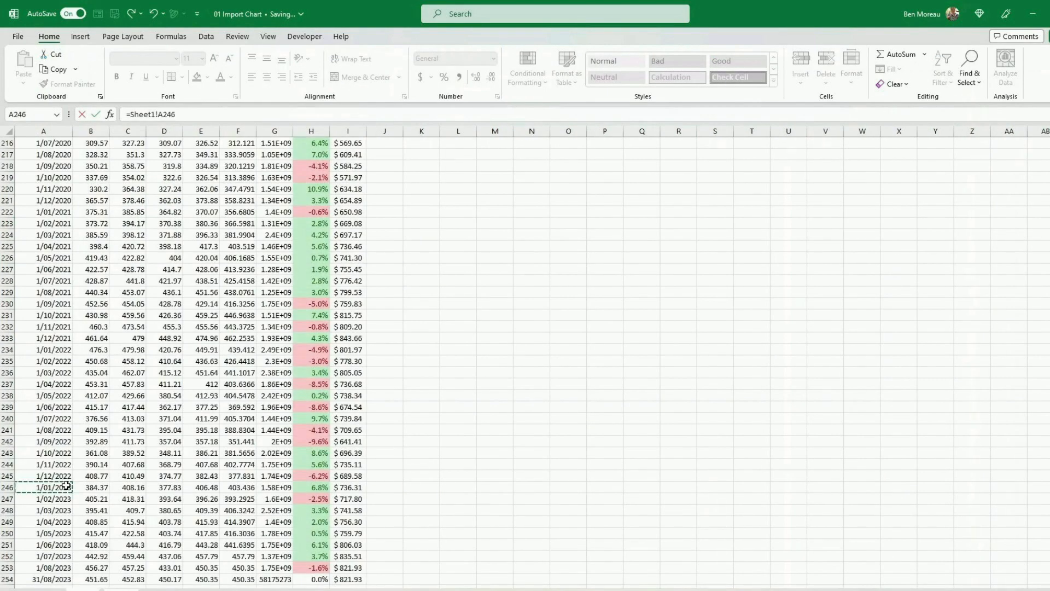
key(ctrl+Down)
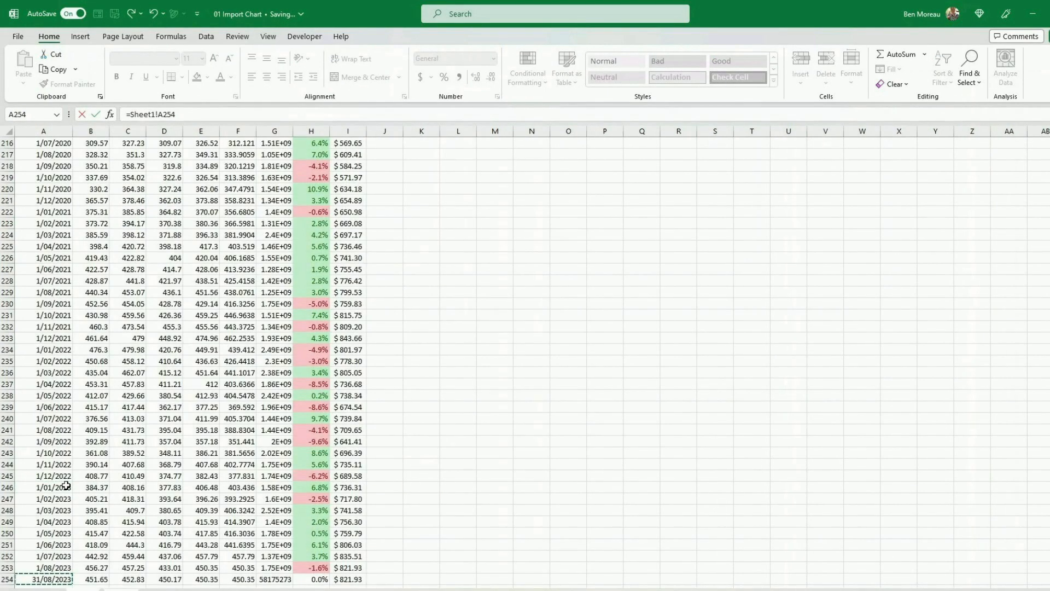
click(191, 115)
text(-)
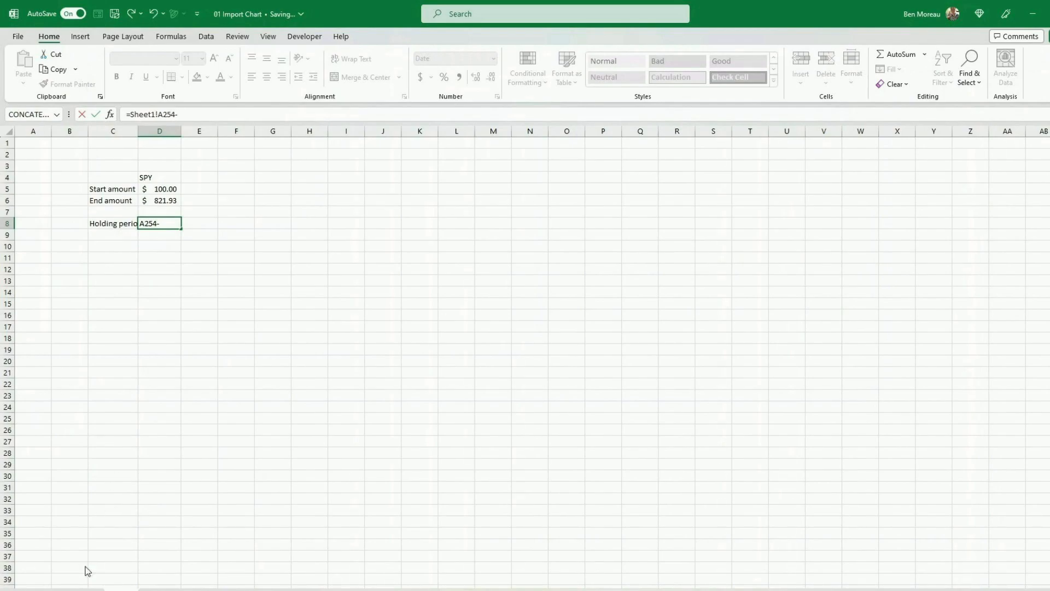
key(ctrl+Page_Up)
click(59, 200)
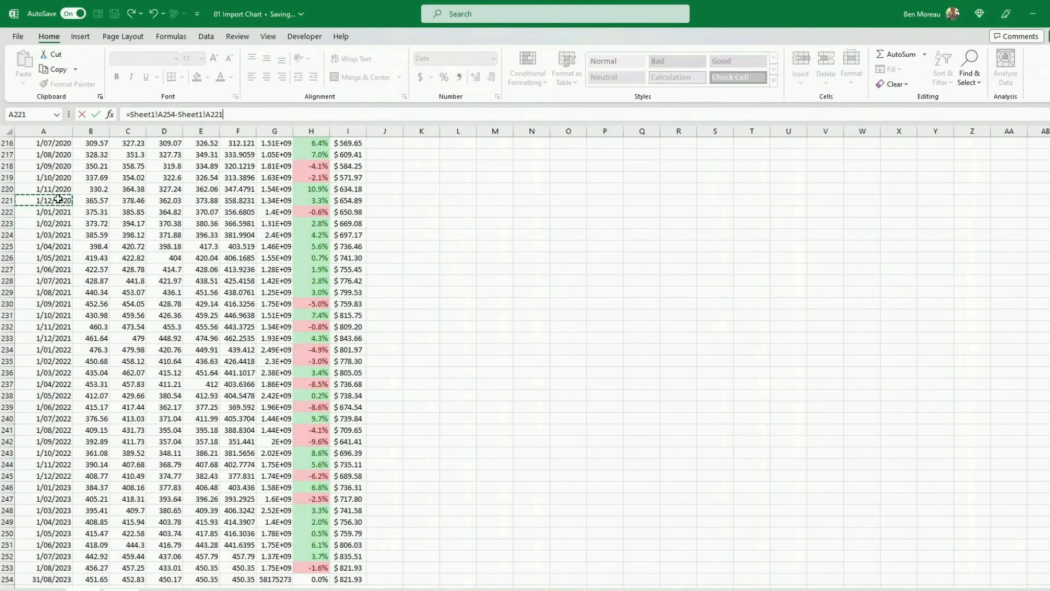
key(ctrl+Up)
key(Down)
key(Return)
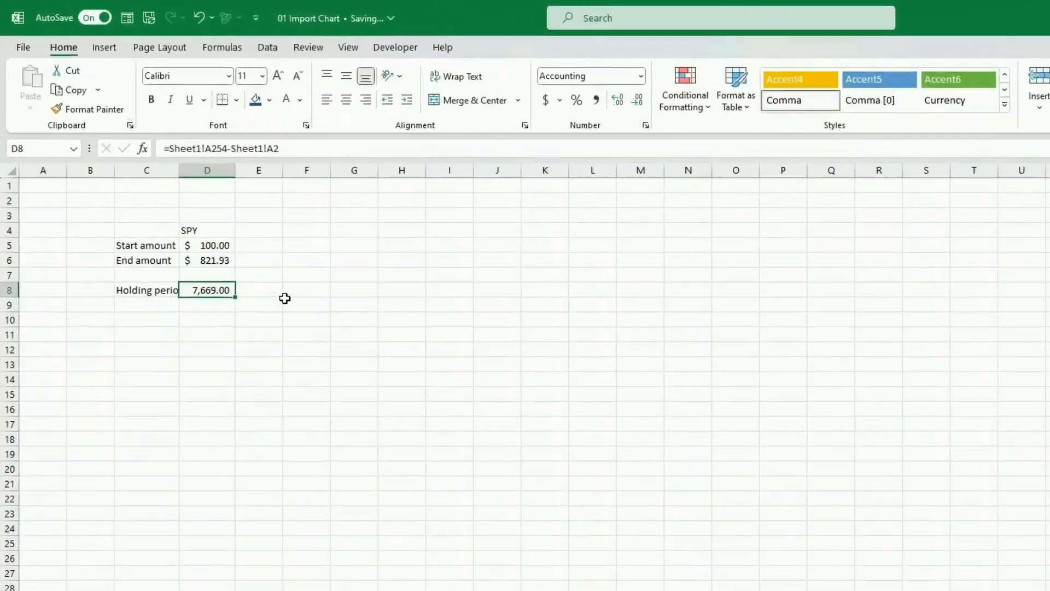
- Add the unit label "days" in E8 beside the holding period
click(202, 221)
text(days)
key(Return)
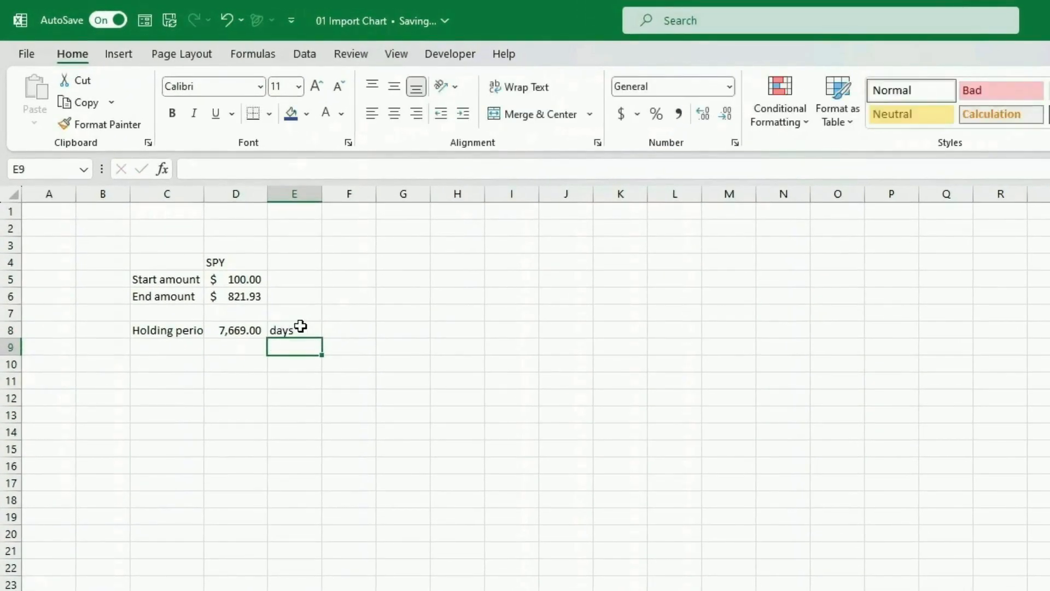
- Convert the holding period to years in D9 with =D8/365 and label it "years" in E9
key(Left)
text(=)
key(Up)
text(/365)
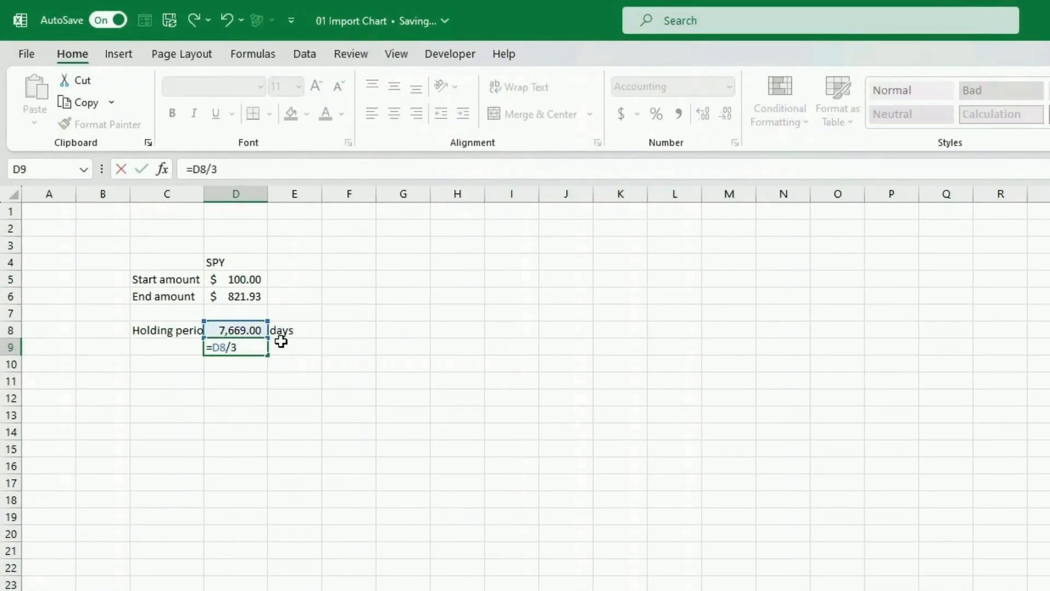
key(Return)
click(281, 342)
text(years)
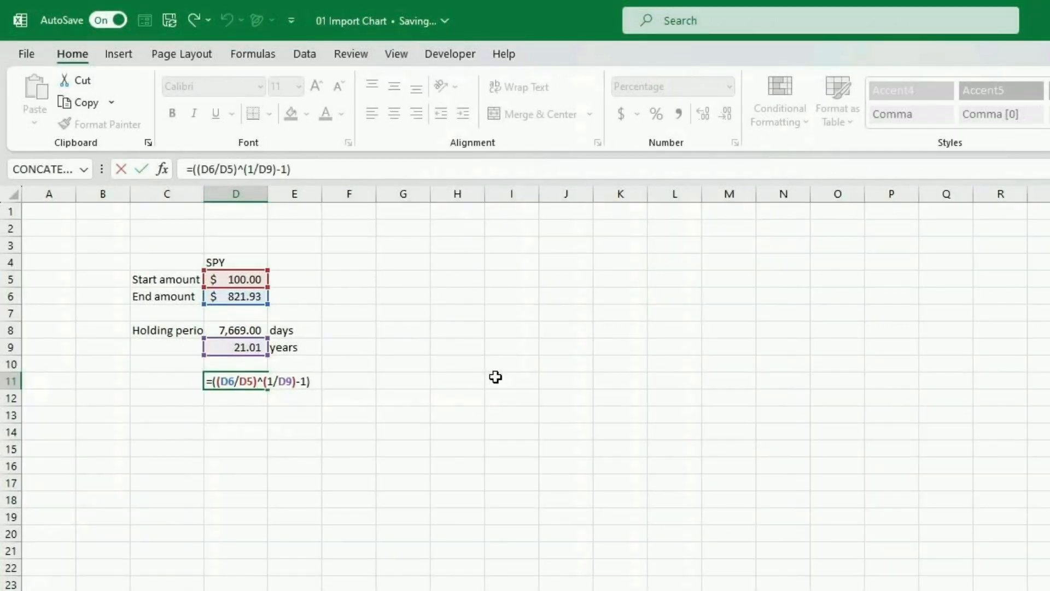
- Enter the compound annual growth formula =((D6/D5)^(1/D9)-1) in D11
key(Return)
key(Up)
key(Right)
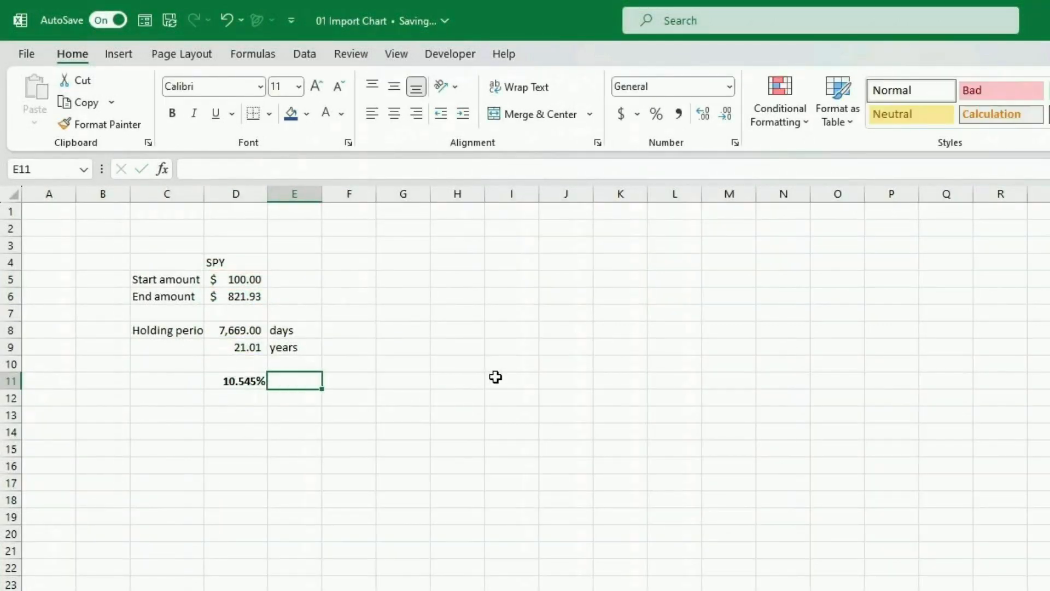
- Calculate SPY's total return over the whole period in F6 with =D6/D5-1
key(Up)
key(Up)
key(Up)
key(Up)
key(Up)
key(Right)
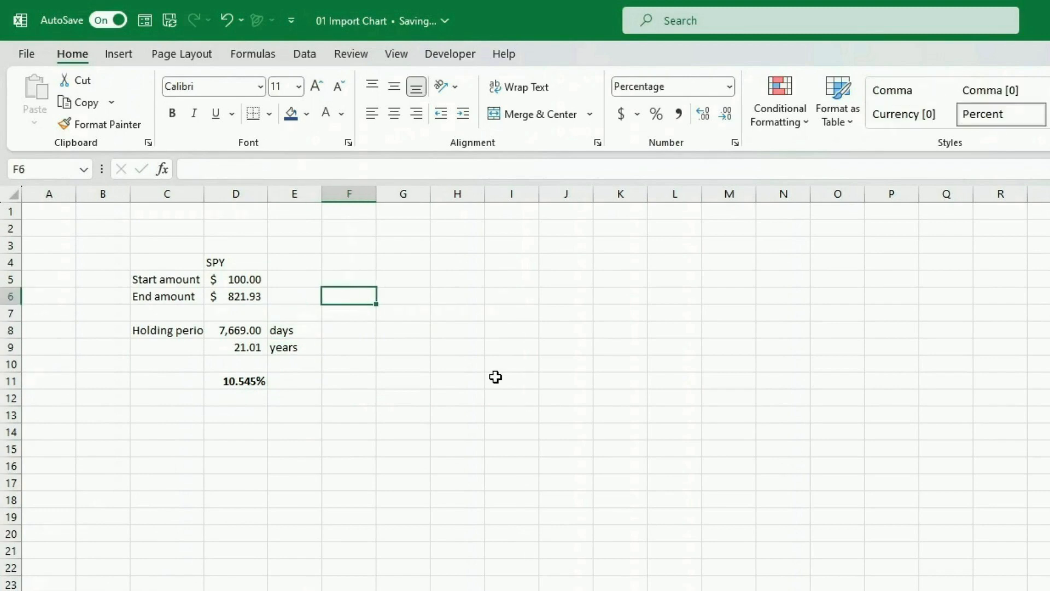
text(=)
key(Left)
key(Left)
text(D5-1)
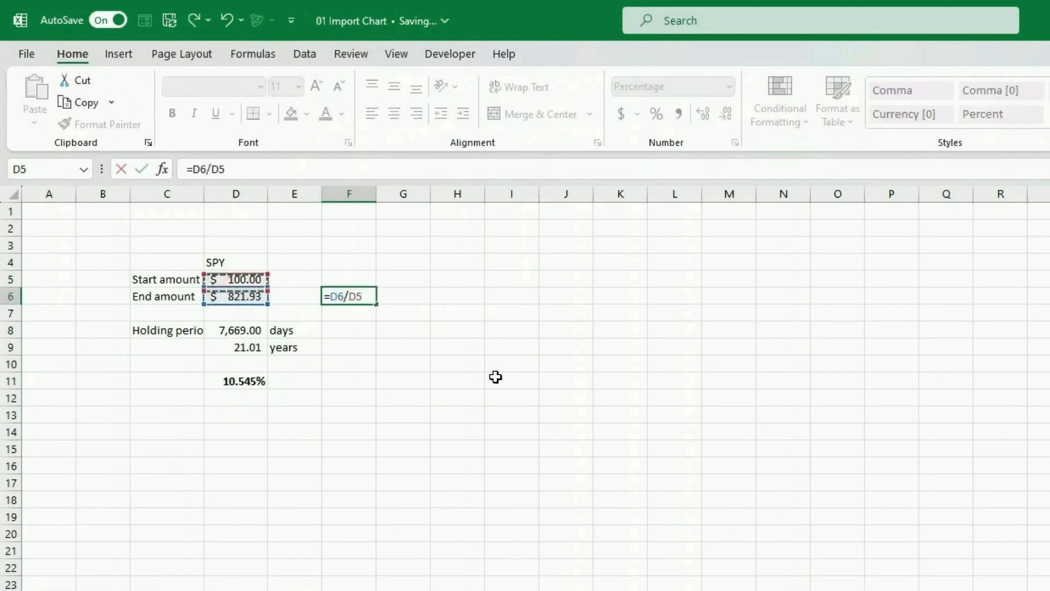
key(Return)
key(Up)
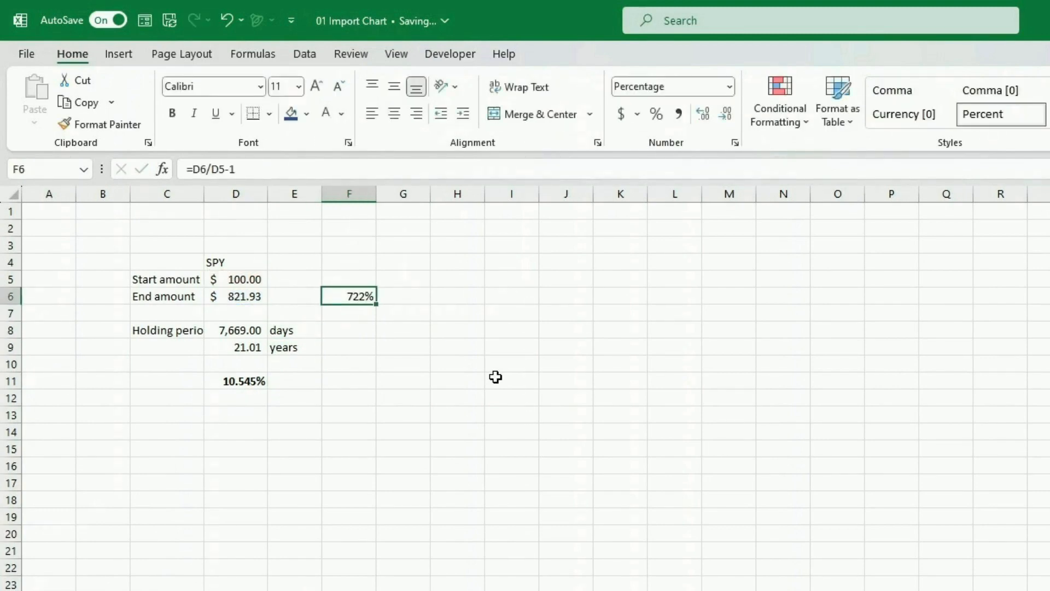
- Calculate the simple average yearly return in G6 with =F6/D9 and format it as a percentage
key(Right)
text(=)
key(Left)
text(/)
key(Down)
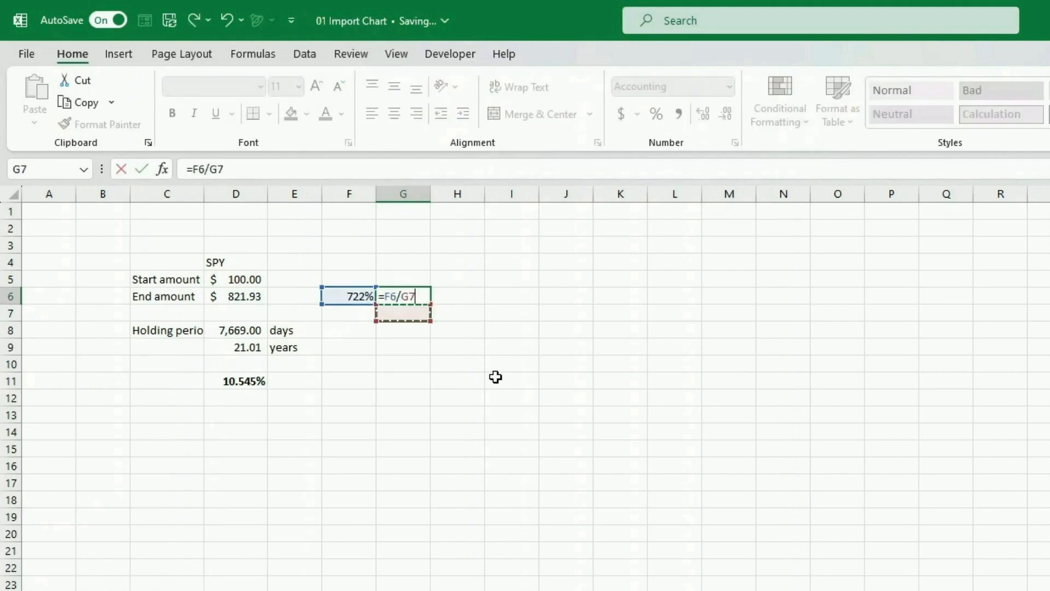
key(Down)
key(Down)
key(Left)
key(Left)
key(Left)
key(Return)
key(Up)
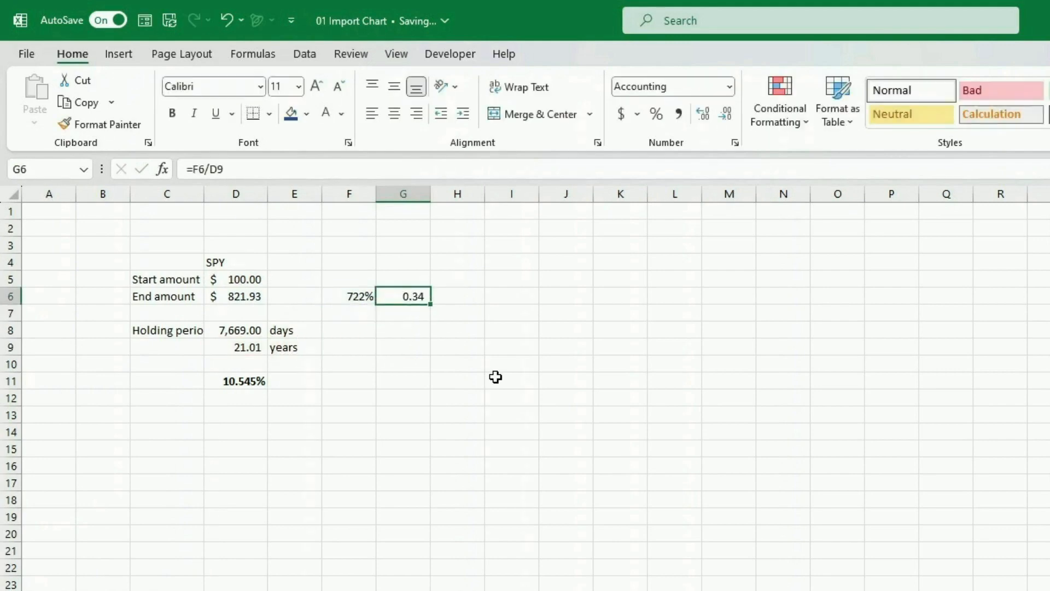
click(652, 115)
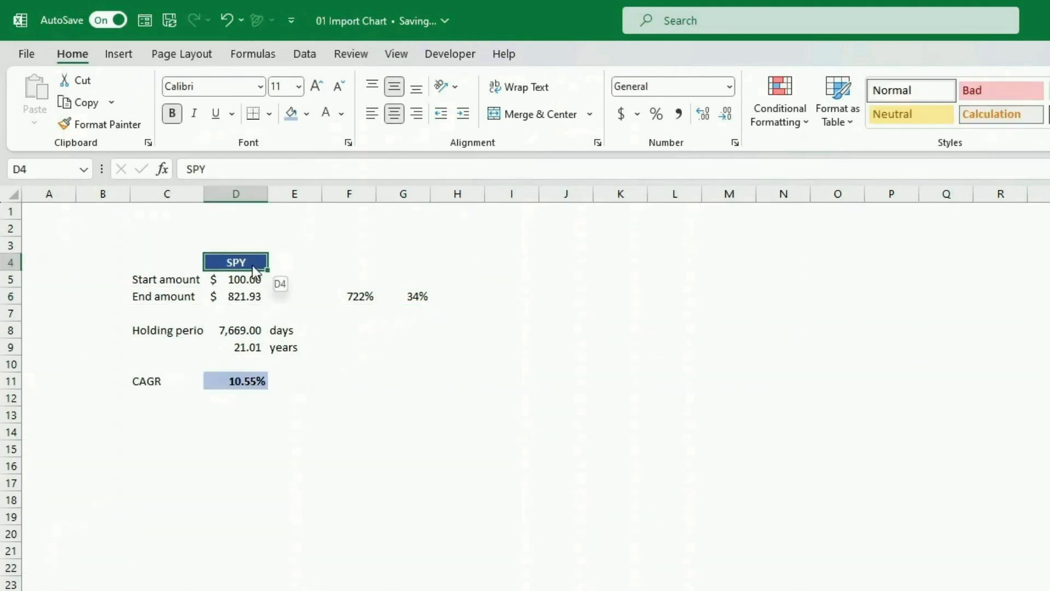
- Move the SPY header to H4 and the CAGR result beside it to I4, and relocate the CAGR label from C11
drag(227, 268, 457, 261)
click(278, 367)
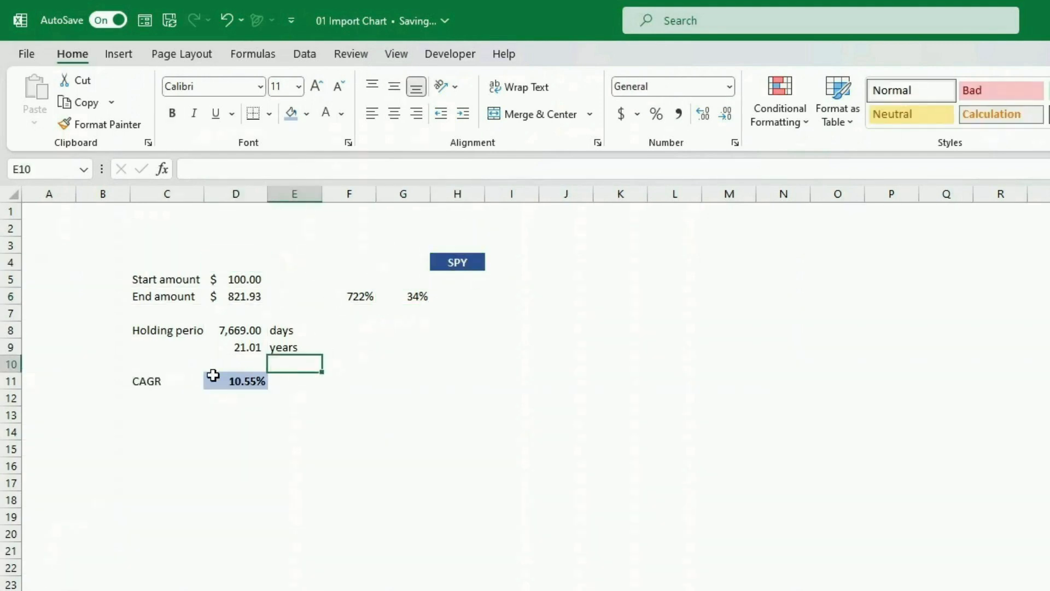
click(227, 378)
drag(229, 389, 534, 268)
click(137, 380)
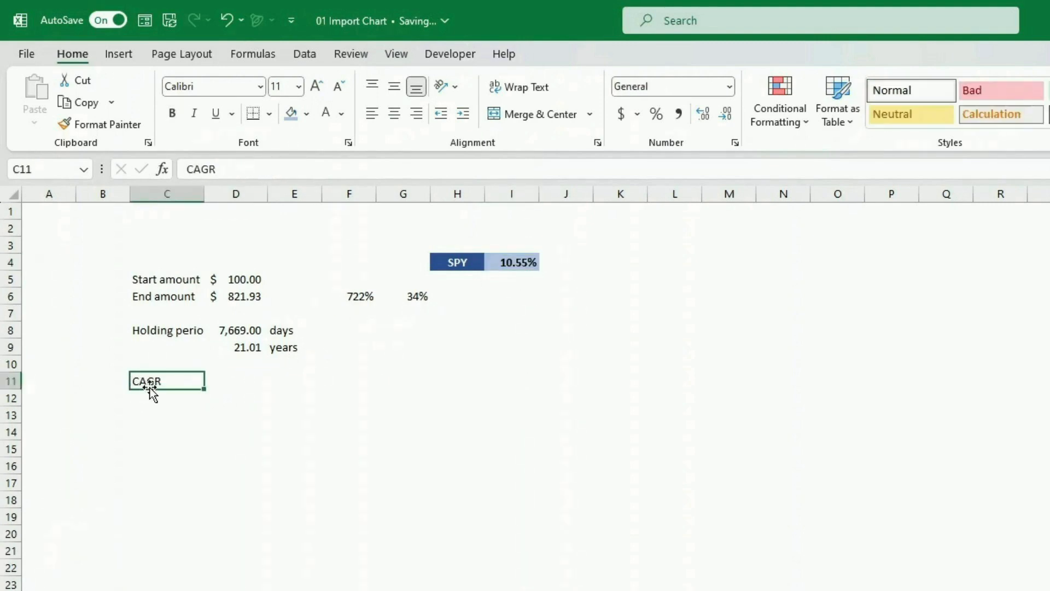
drag(153, 392, 235, 347)
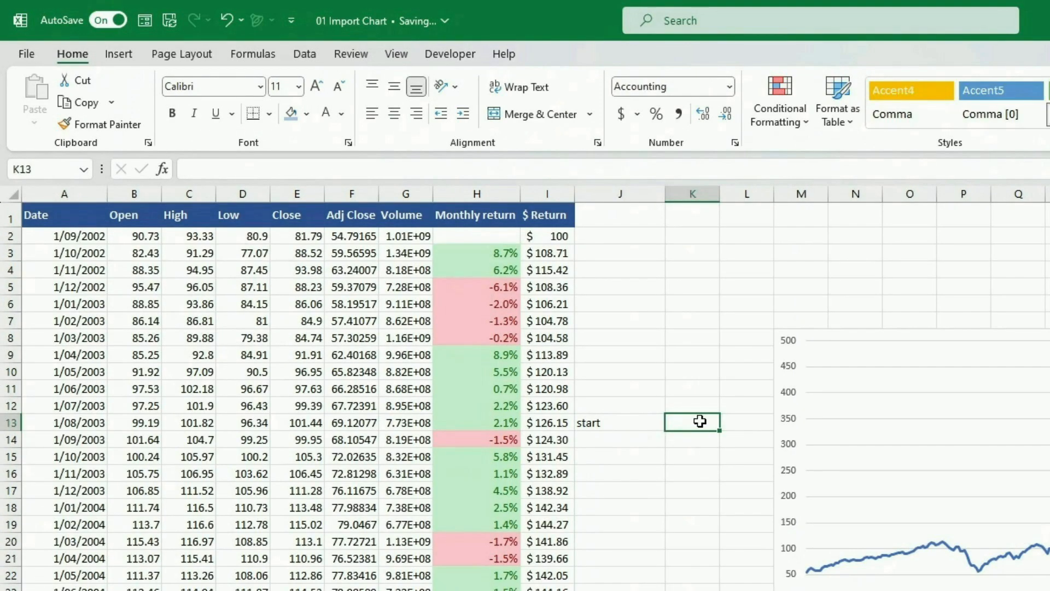
- Calculate the 12-month moving average of Adj Close in K13 with =AVERAGE(F2:F13) and fill it down column K
text(=average()
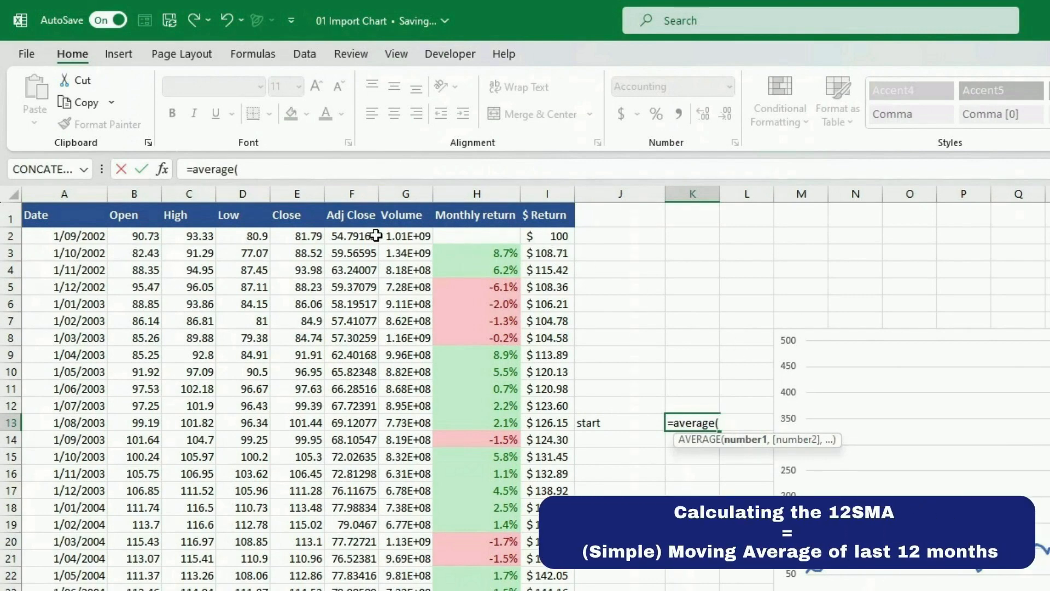
drag(370, 236, 365, 419)
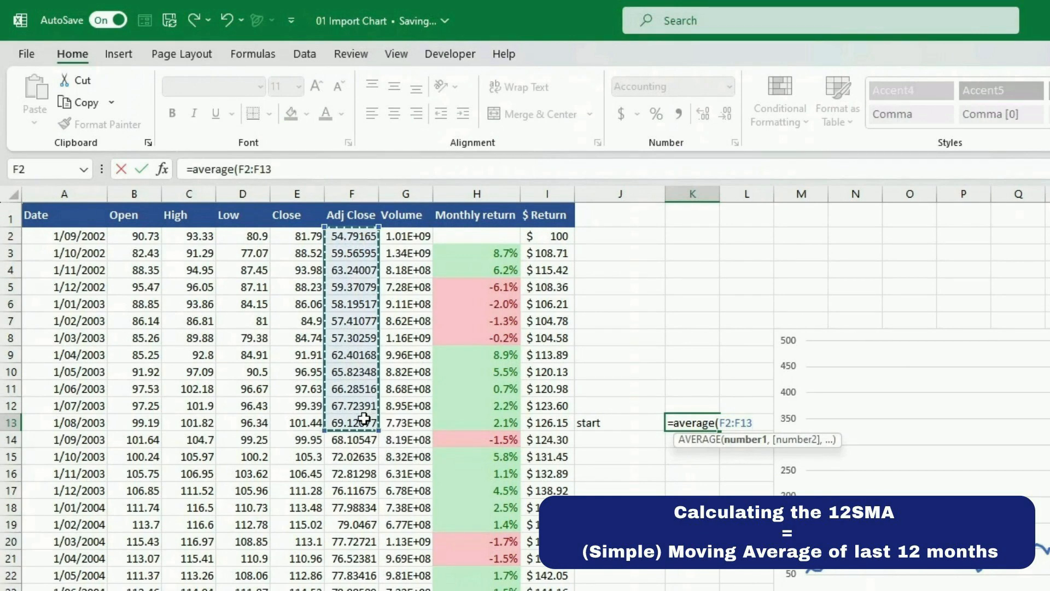
text())
key(Return)
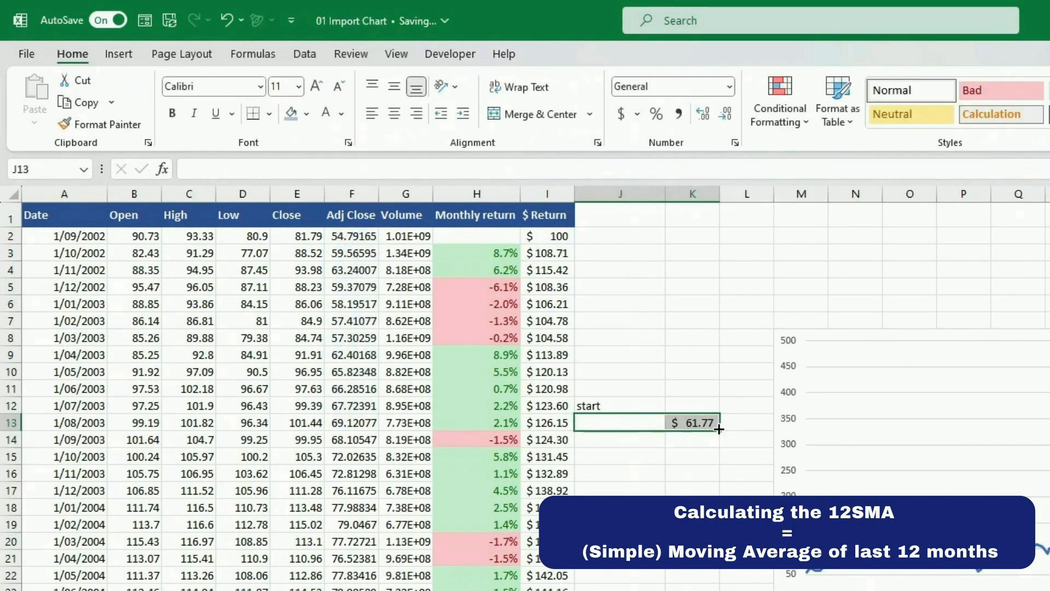
double_click(719, 429)
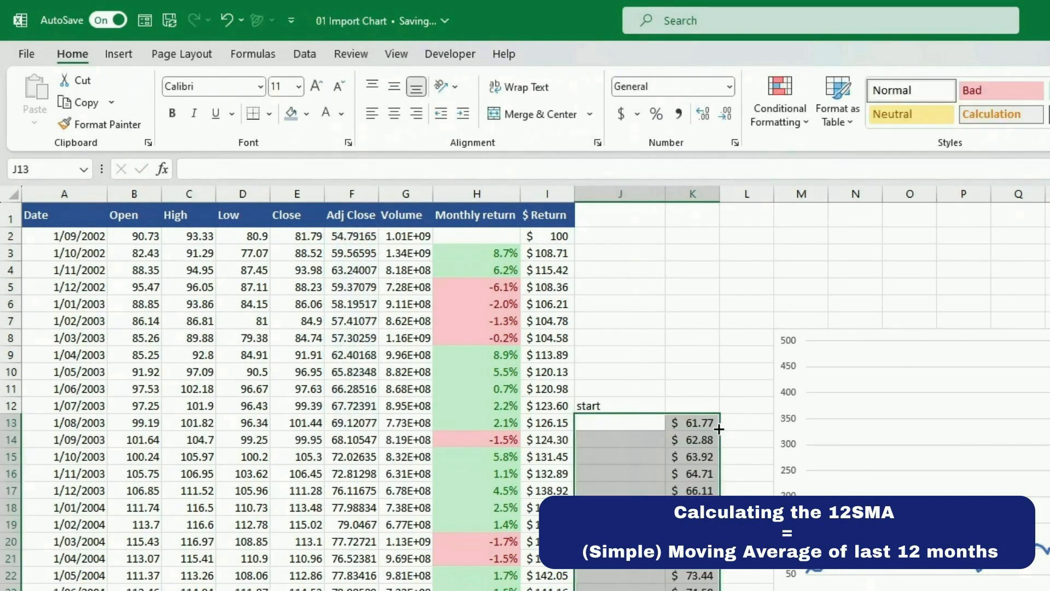
- Enter the heading "12 mths average" in K1 and fit column K's width to it
click(688, 214)
text(12 mths )
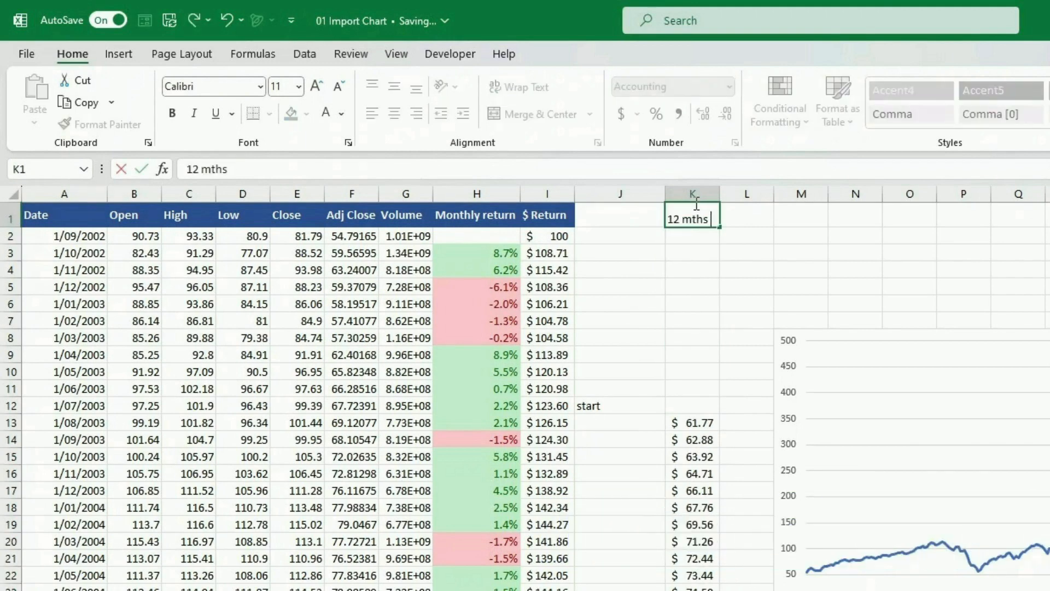
text(average)
key(Return)
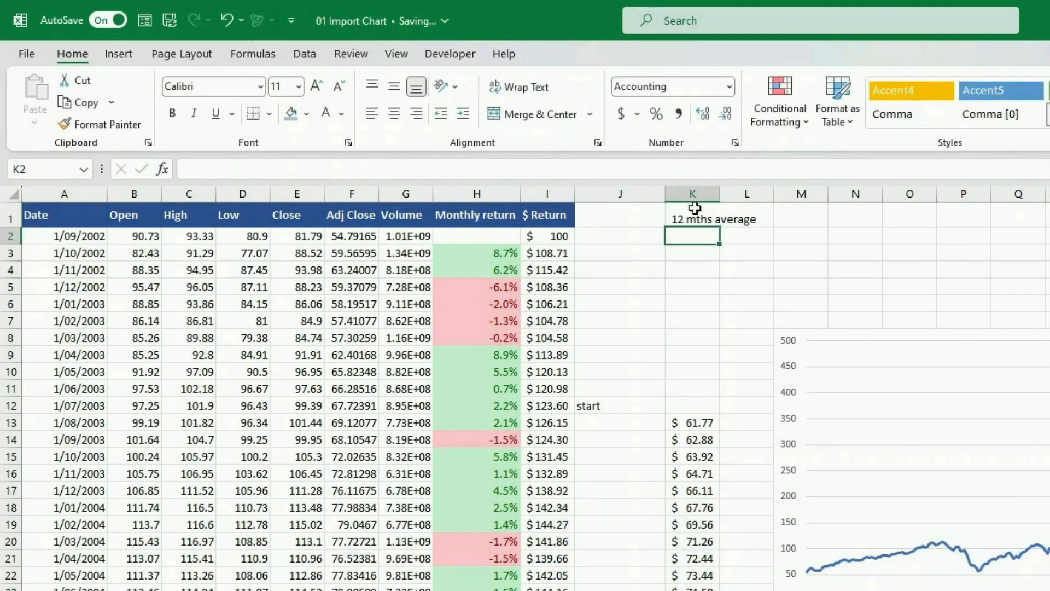
double_click(723, 189)
- Enter the signal formula =IF(F13>K13,1,0) in L14, comparing Adj Close with its 12-month average, and fill it down column L
click(798, 417)
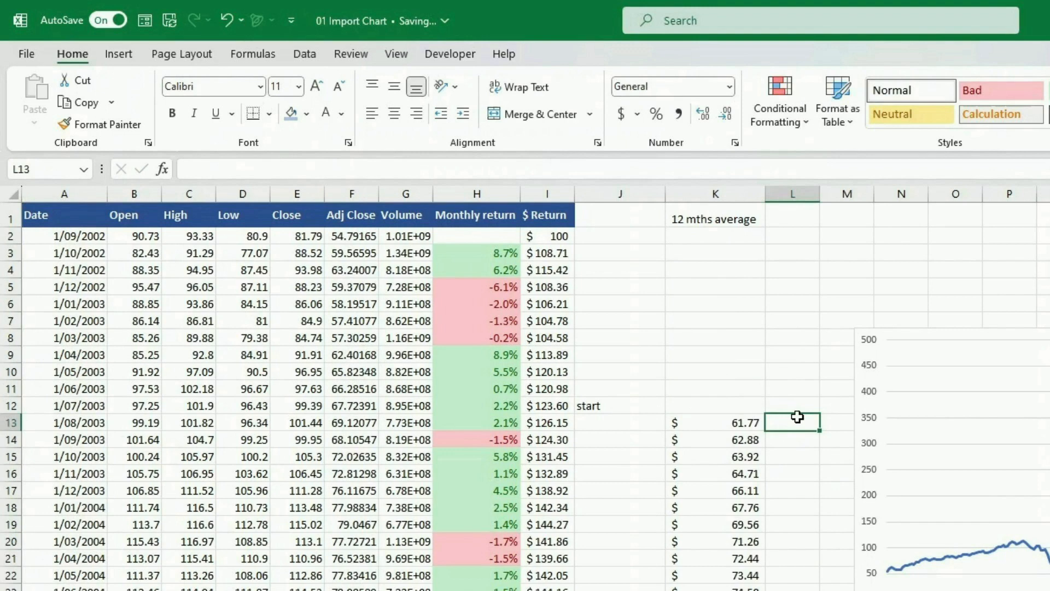
key(Return)
text(=if)
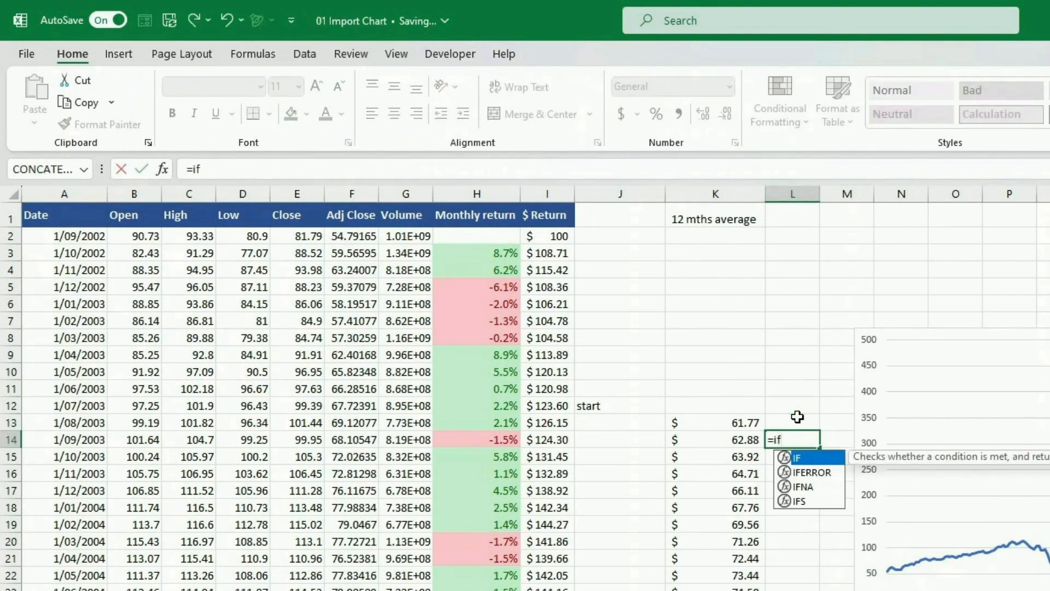
text(()
key(Up)
key(Left)
key(Left)
key(Left)
key(Left)
key(Left)
key(Left)
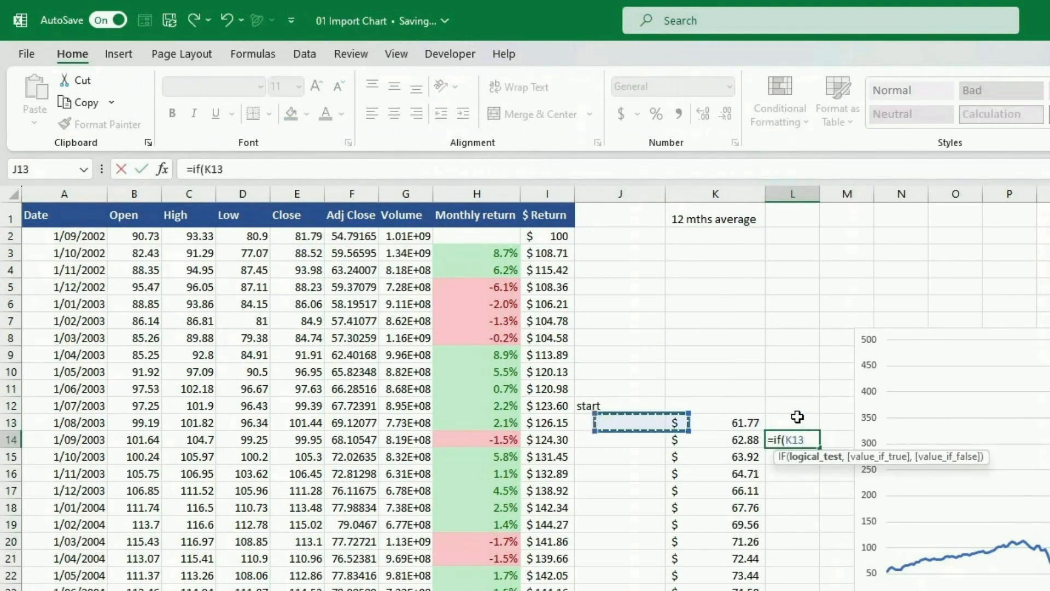
text(>)
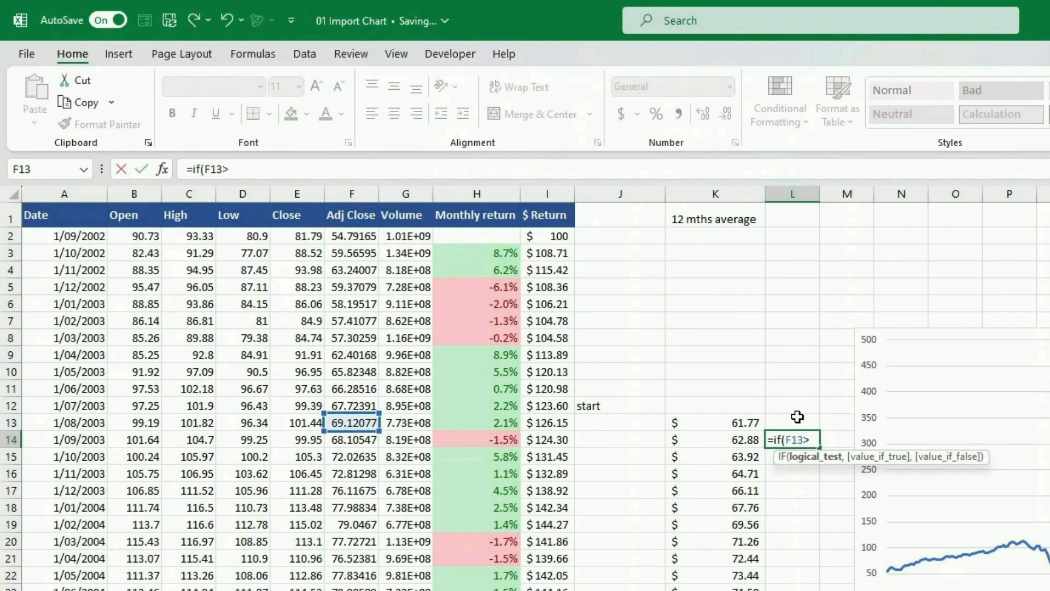
key(Up)
key(Left)
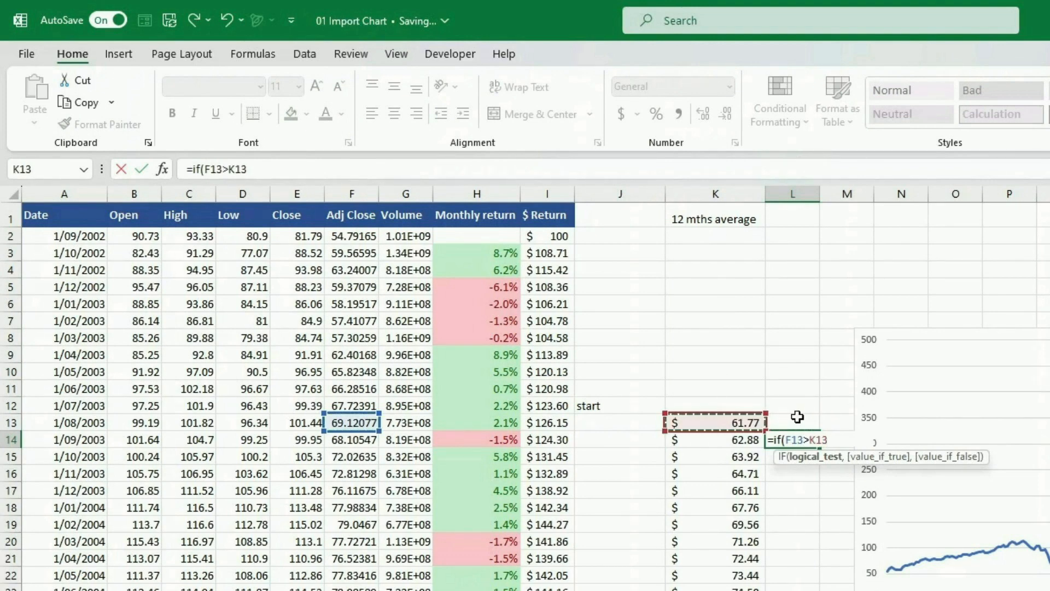
text(,1,0)
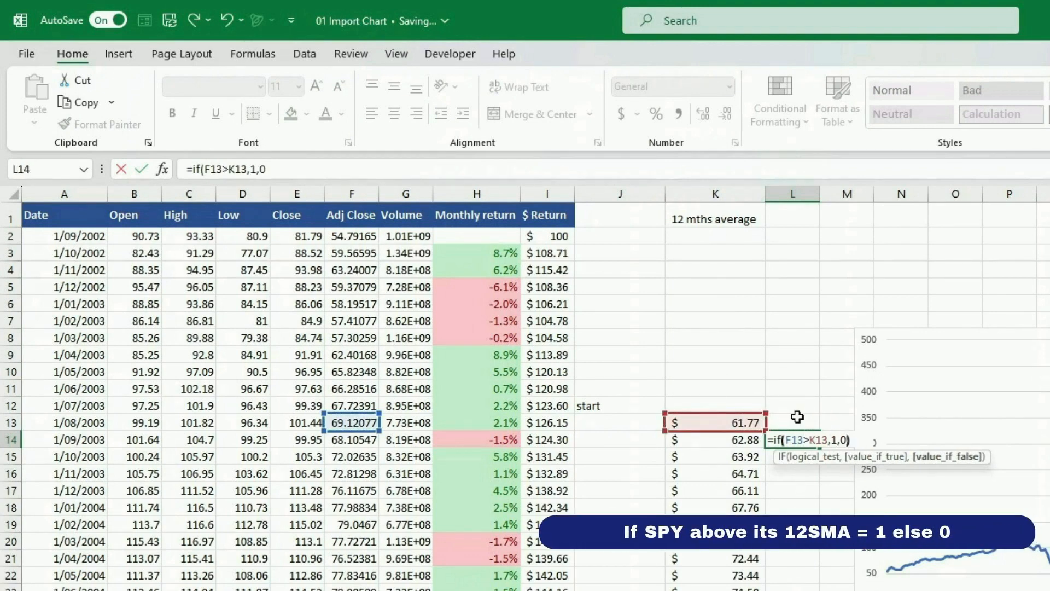
key(Return)
click(804, 438)
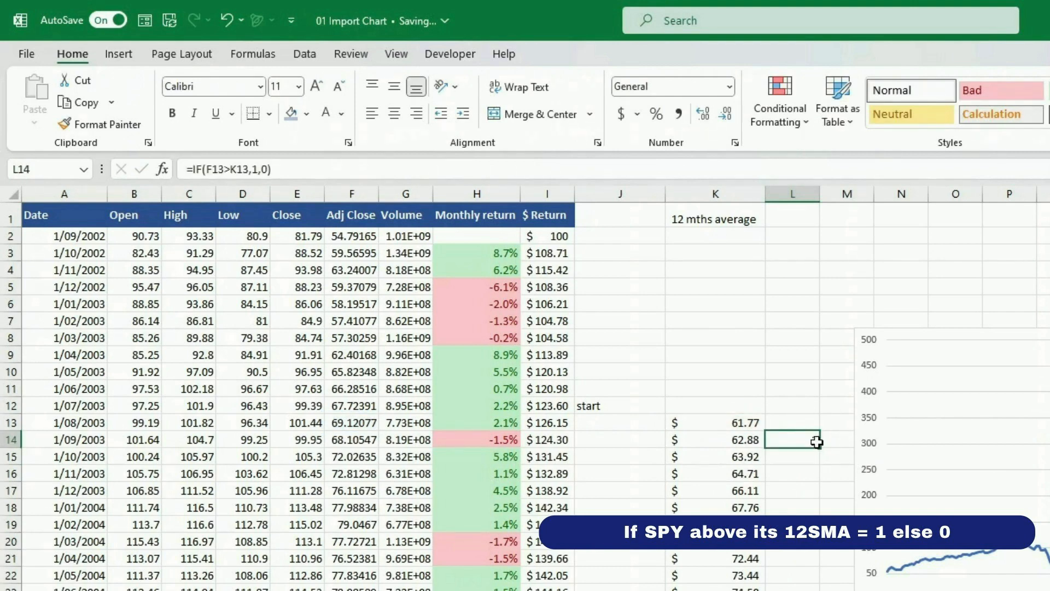
double_click(819, 448)
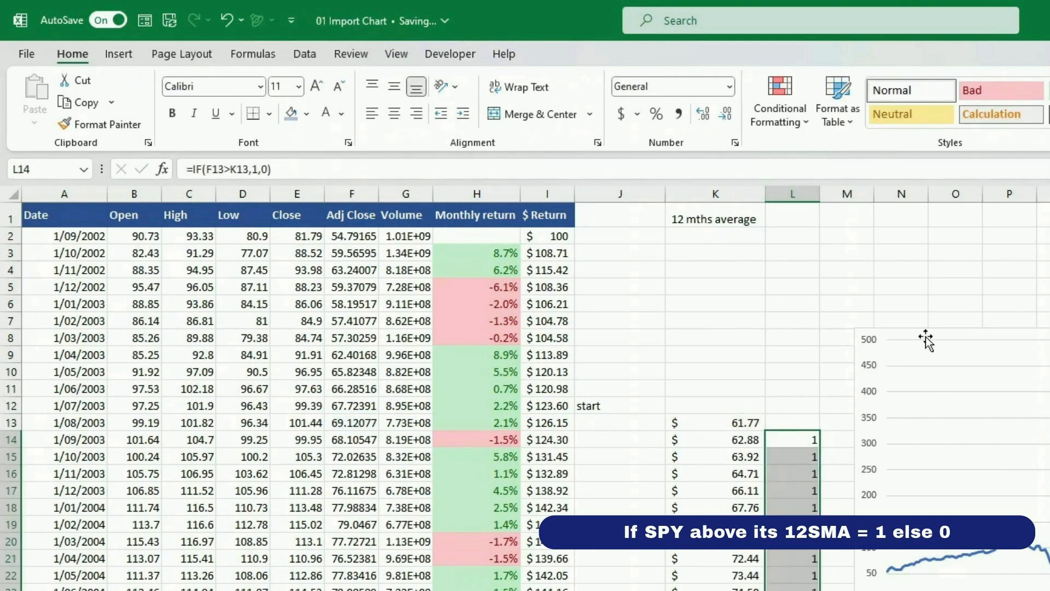
- Move the price chart away from the signal column to start at about column O, and look through the signals down column L
drag(926, 335, 1024, 316)
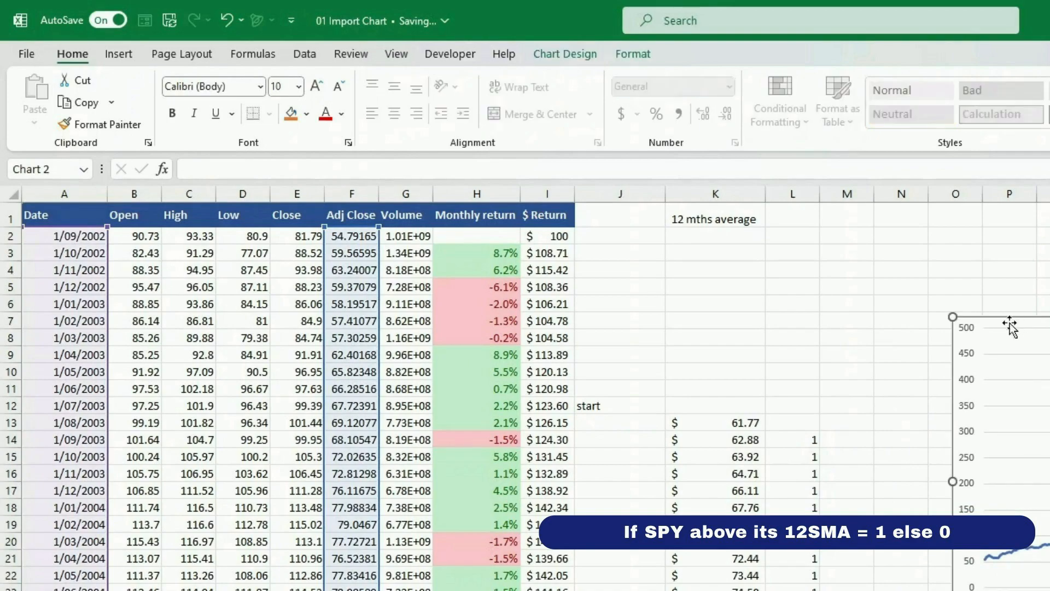
scroll(805, 456, down, 11)
scroll(808, 454, down, 7)
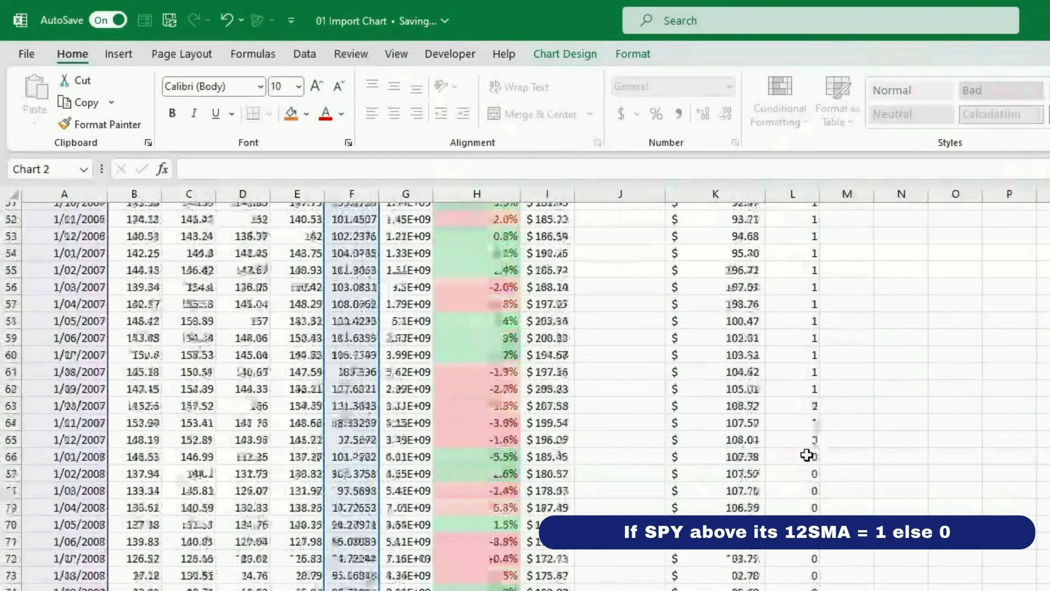
- Calculate the strategy's value in M14 with =M13+M13*L14*H14 and fill it down column M
scroll(842, 496, up, 18)
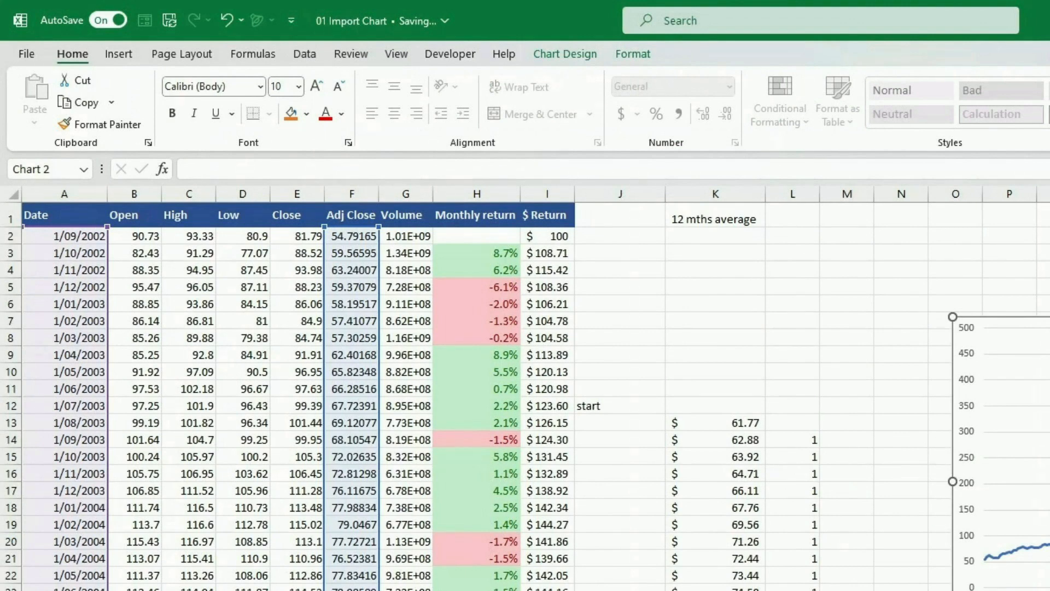
click(847, 436)
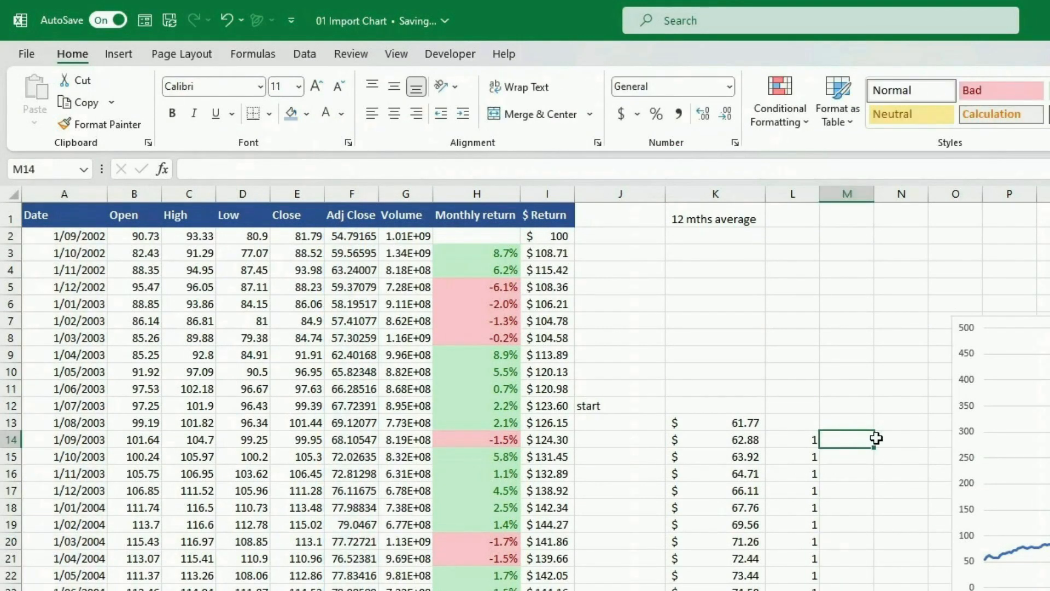
text(=)
key(Up)
text(+)
key(Up)
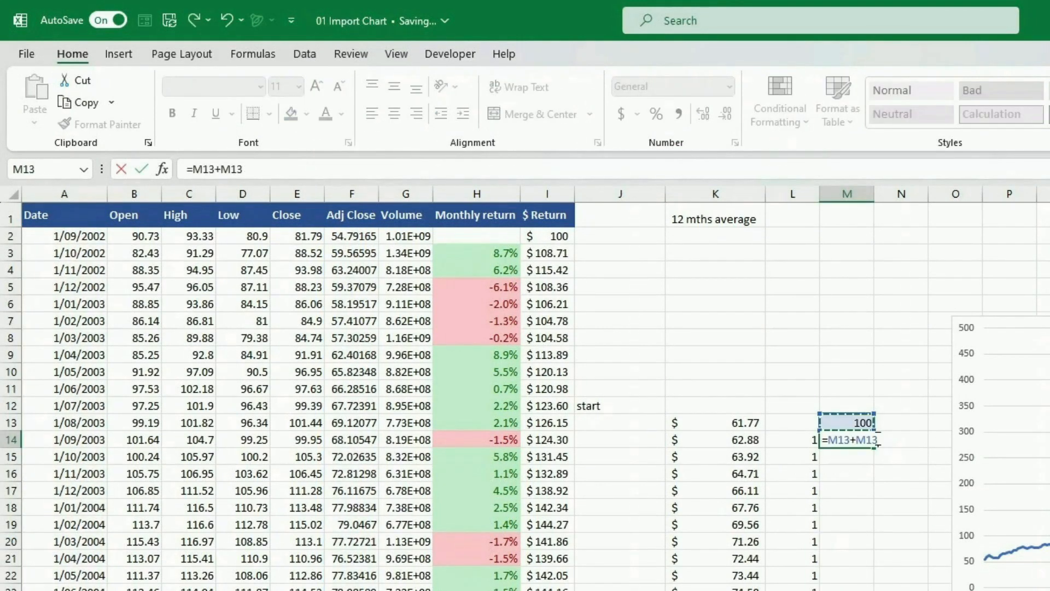
text(*)
key(Left)
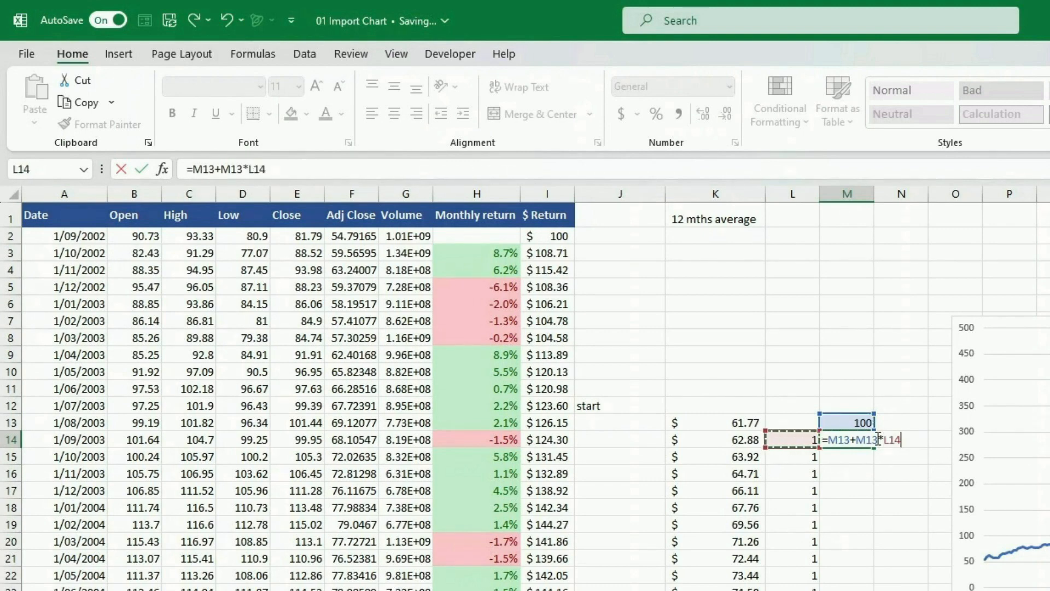
text(*)
key(Left)
key(Left)
key(Left)
key(Left)
key(Left)
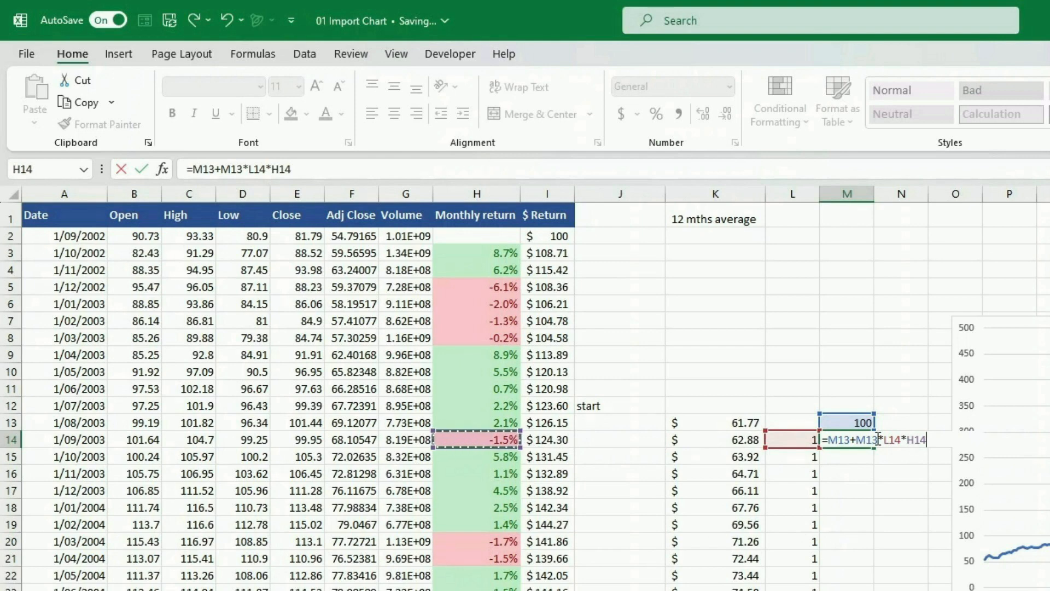
key(Return)
click(870, 438)
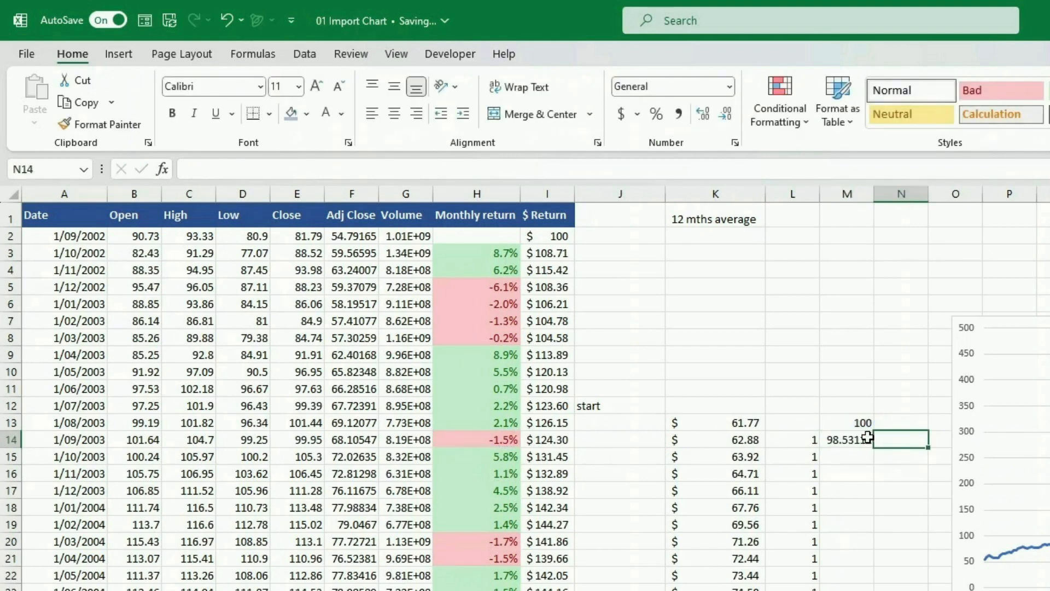
double_click(876, 446)
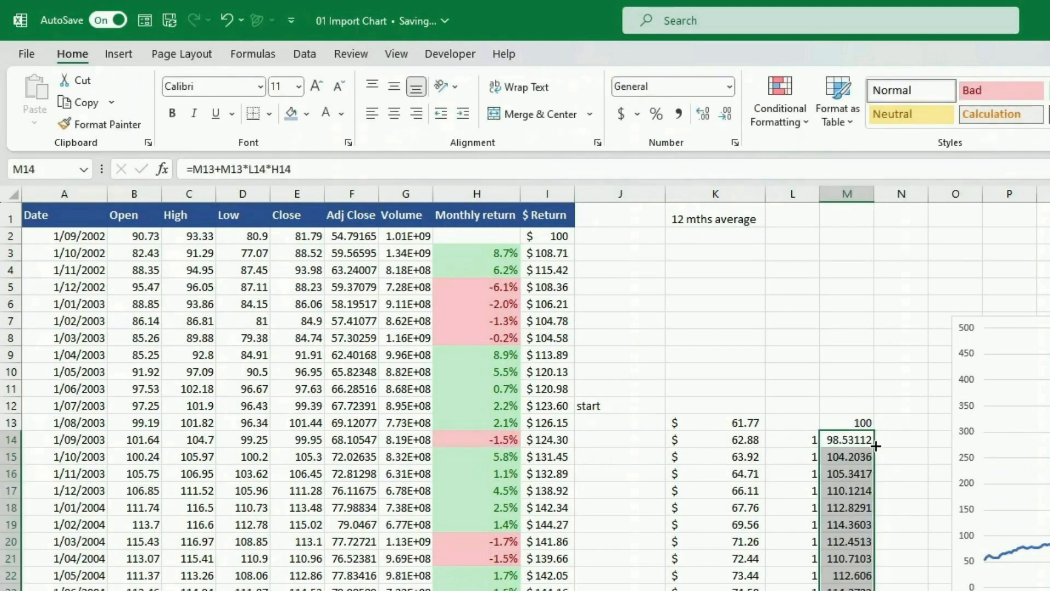
- Replace the $ Return formula in I13 with a starting value of 100
drag(860, 418, 542, 433)
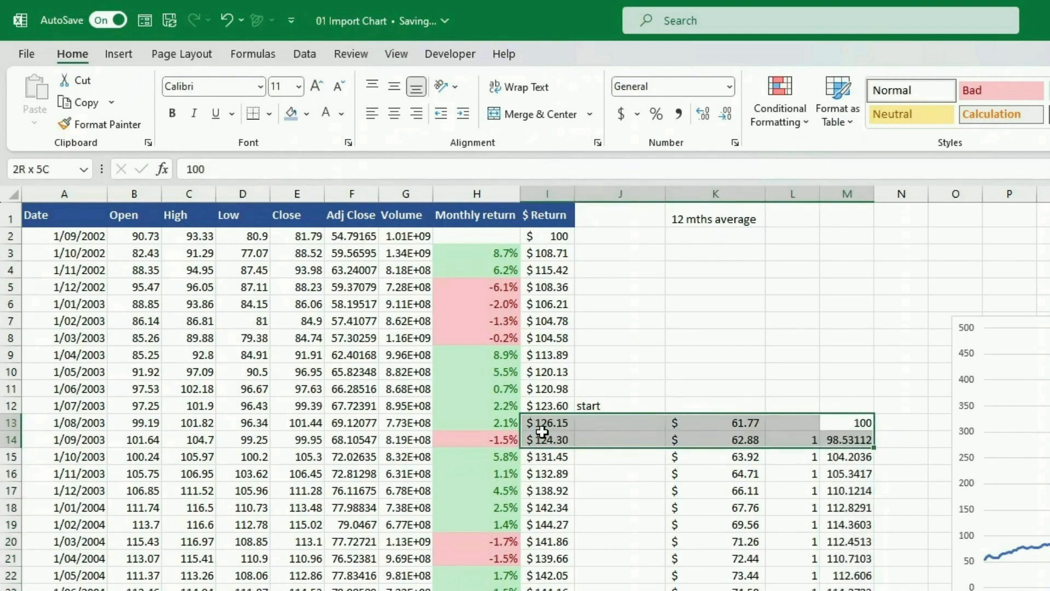
click(542, 433)
key(ctrl+Down)
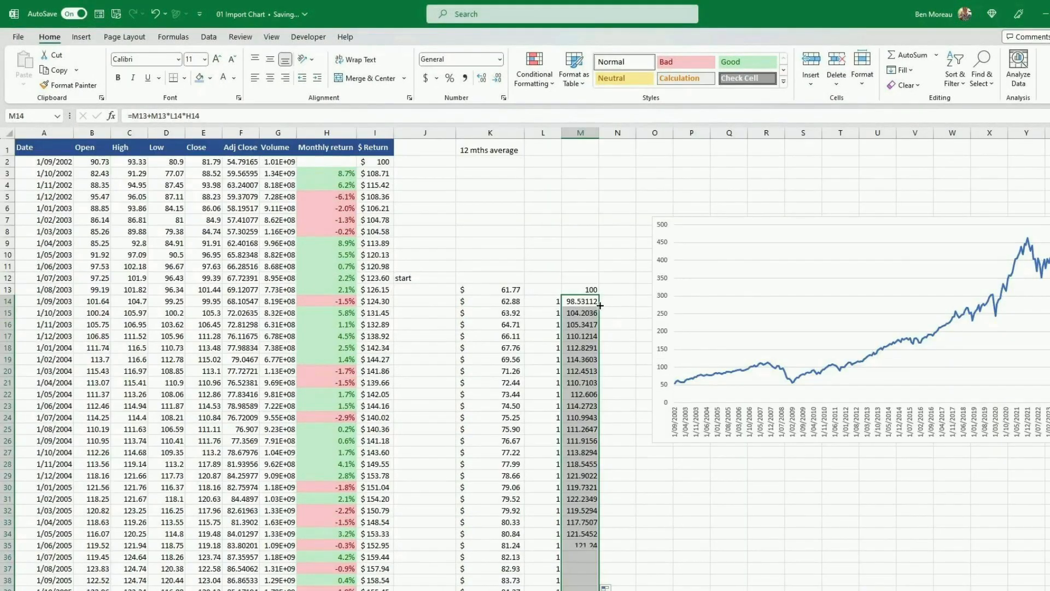
drag(590, 287, 371, 296)
click(372, 291)
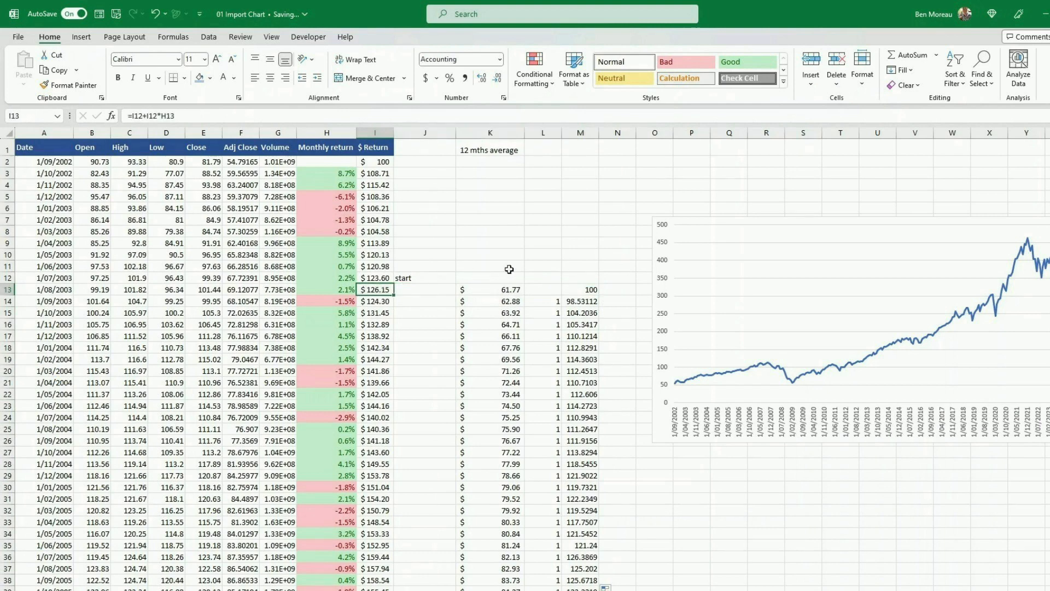
text(100)
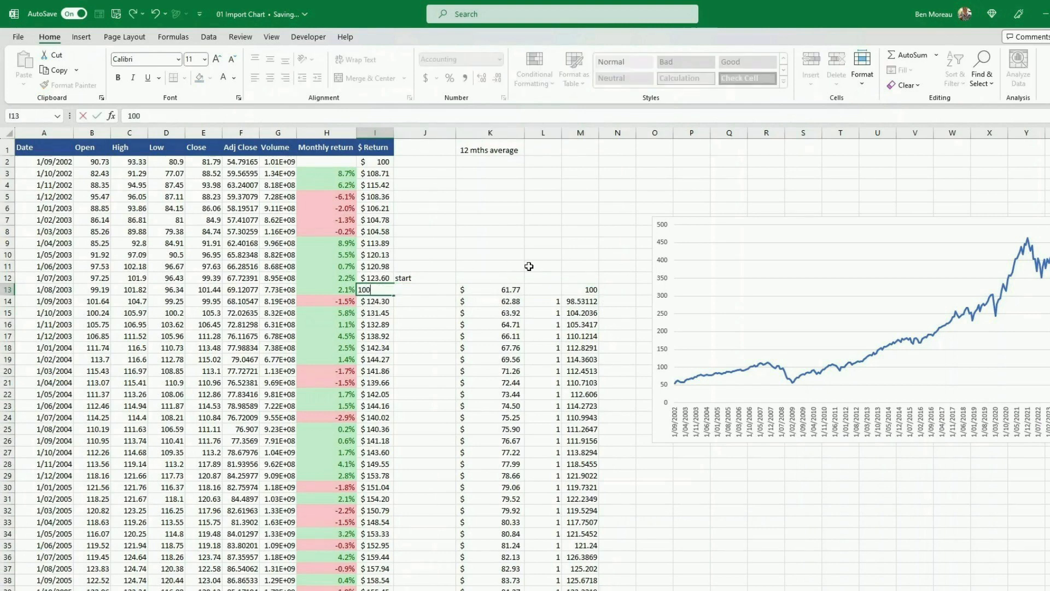
key(Return)
key(Up)
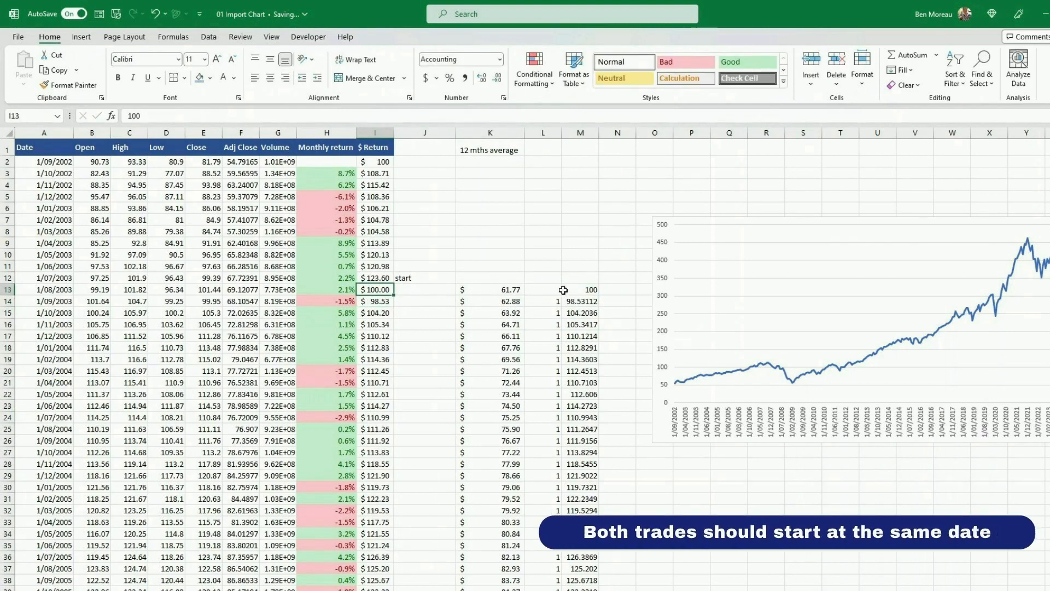
- Clear the $ Return values in I2:I12, above the starting row
drag(381, 278, 382, 161)
key(Delete)
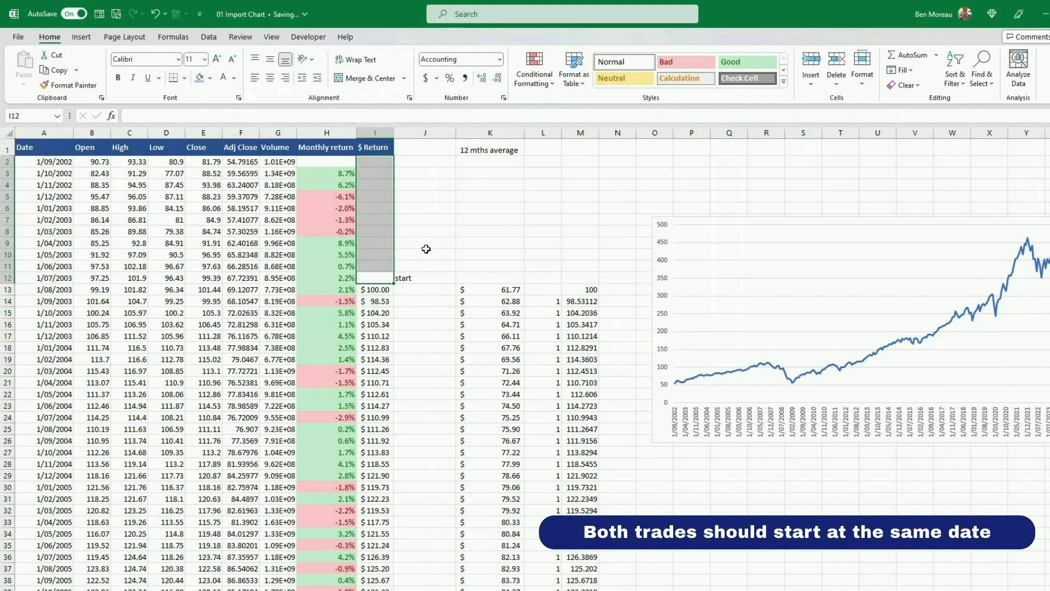
click(383, 349)
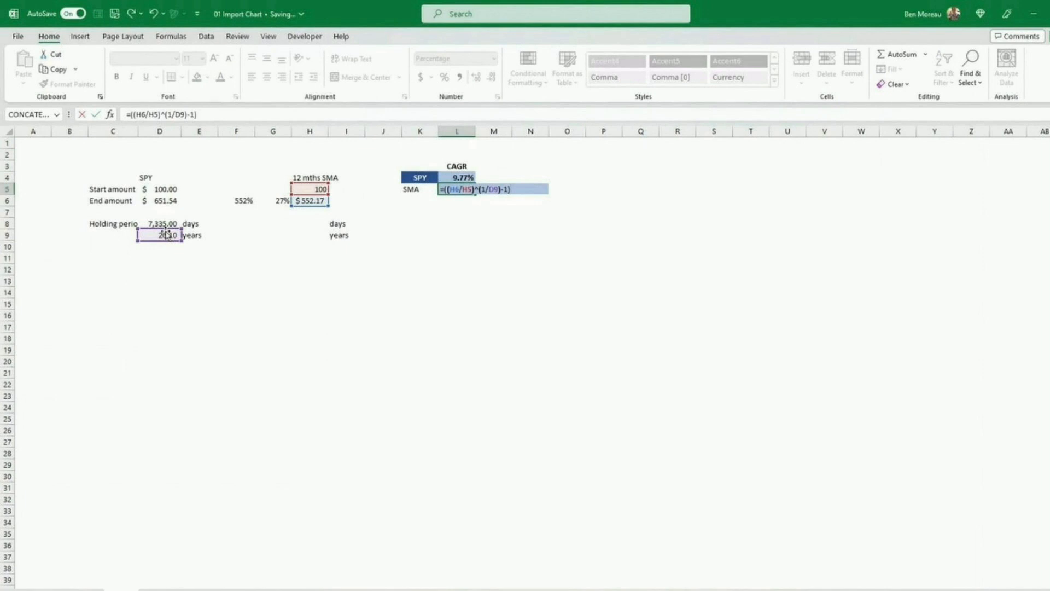
- Complete the moving-average CAGR formula =((H6/H5)^(1/D9)-1) in L5 and change the label in K5 to "12 SMA"
key(Return)
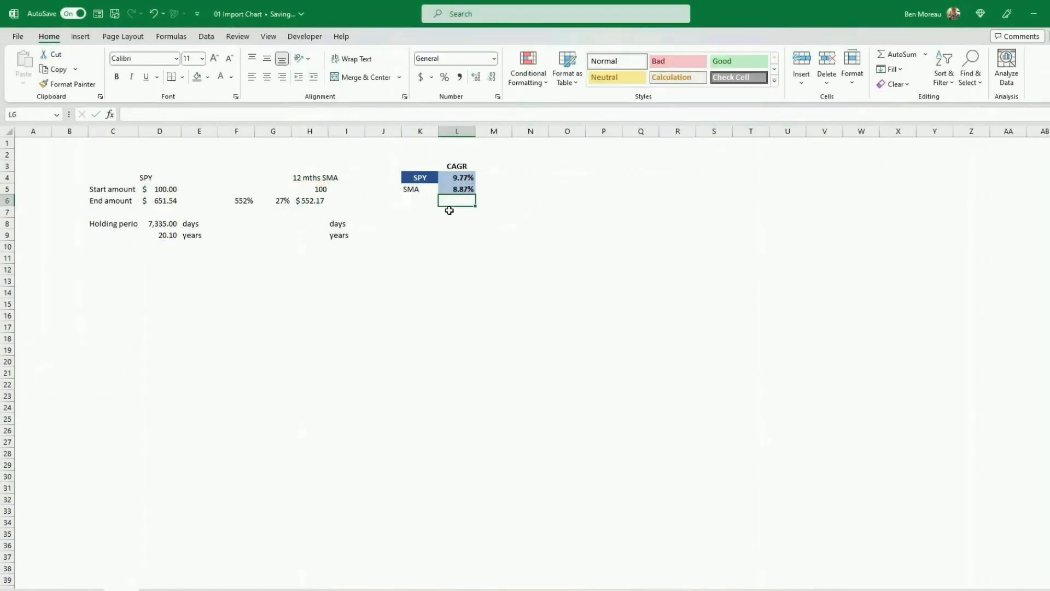
click(457, 191)
click(421, 190)
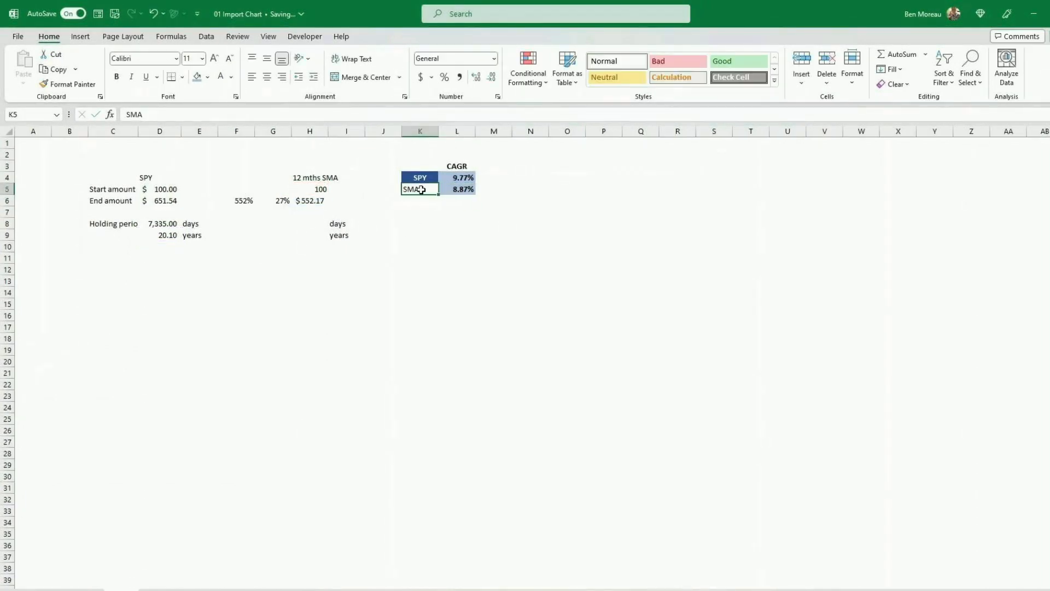
double_click(421, 190)
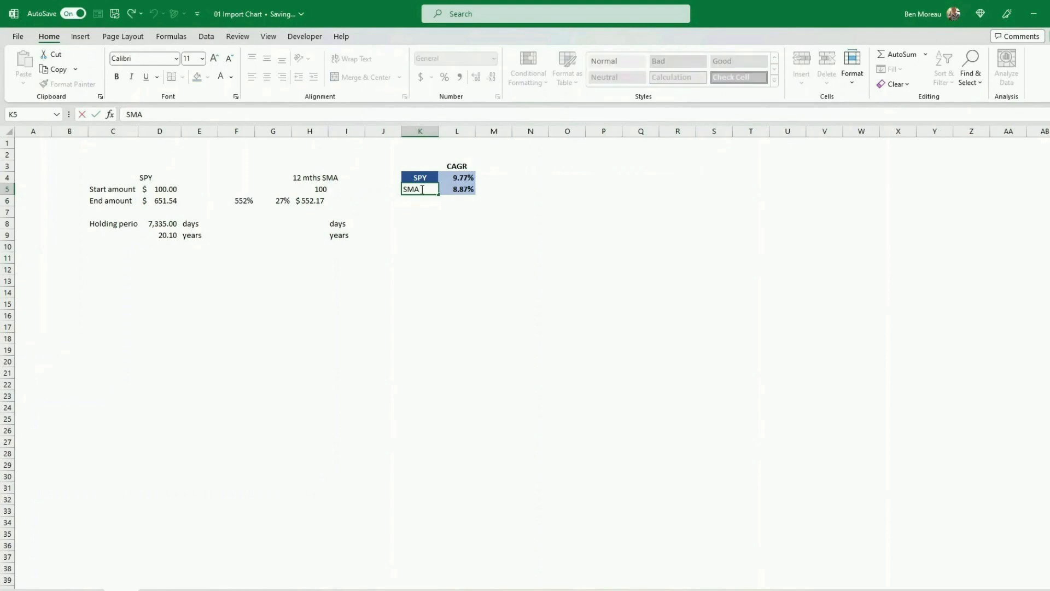
key(Home)
text(12)
key(Return)
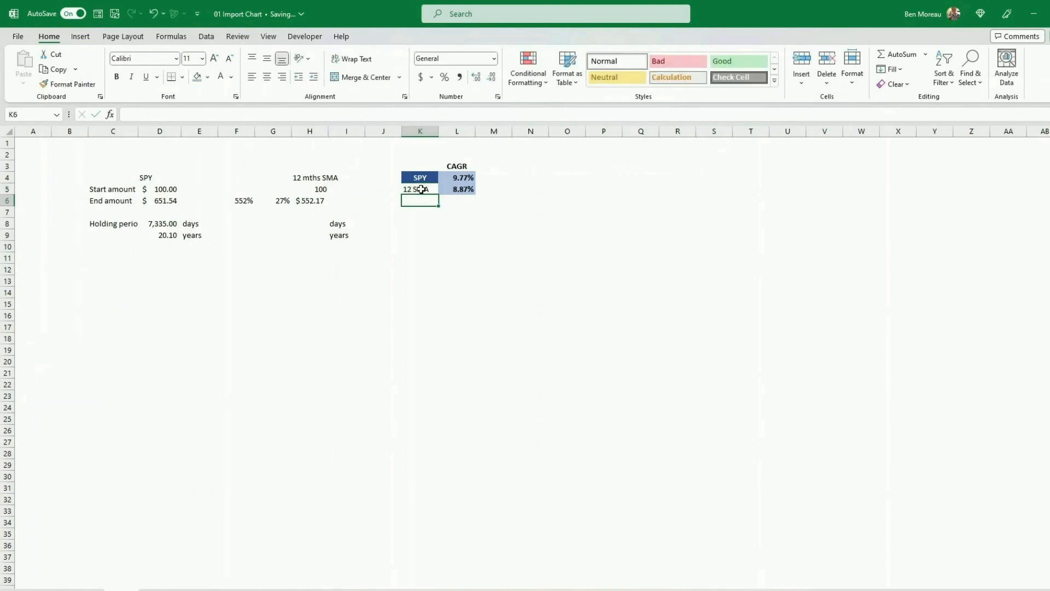
click(410, 190)
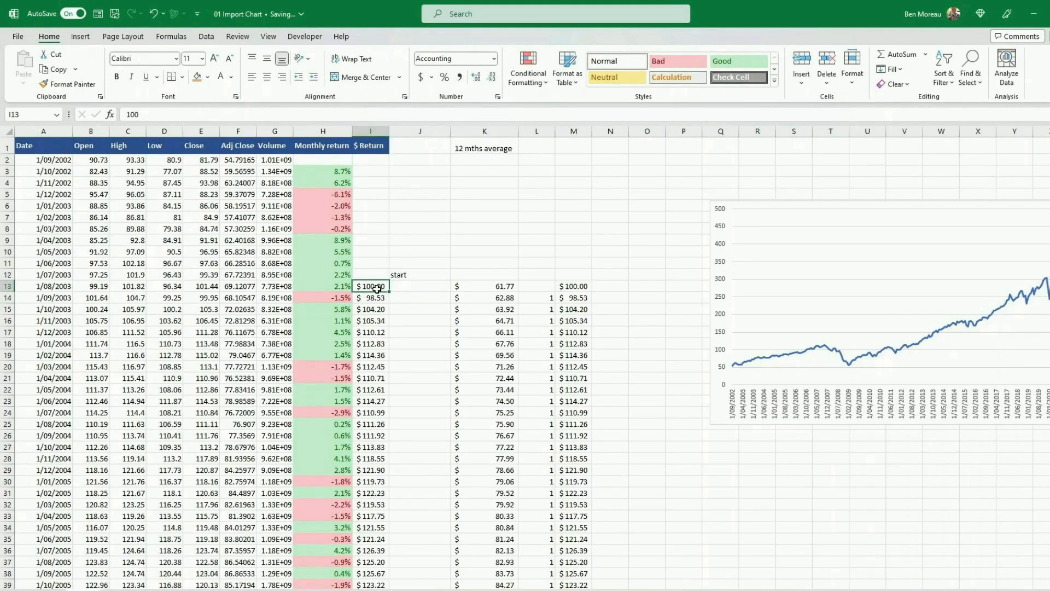
- Insert a line chart of the $ Return values from I13 to the end of column I, placed clear of the data columns
key(ctrl+shift+Down)
scroll(548, 336, up, 20)
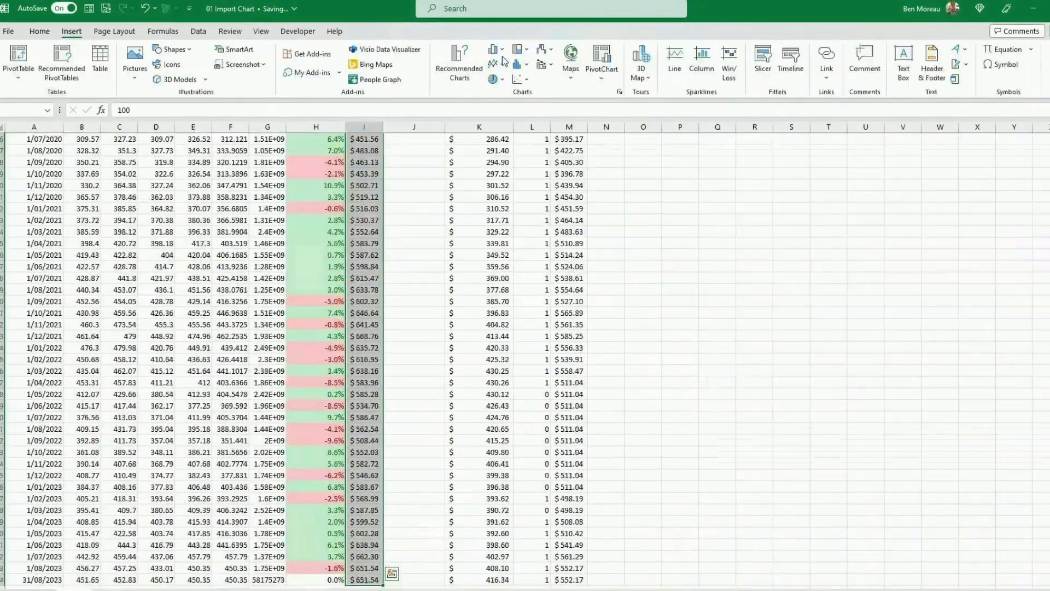
click(495, 63)
click(502, 108)
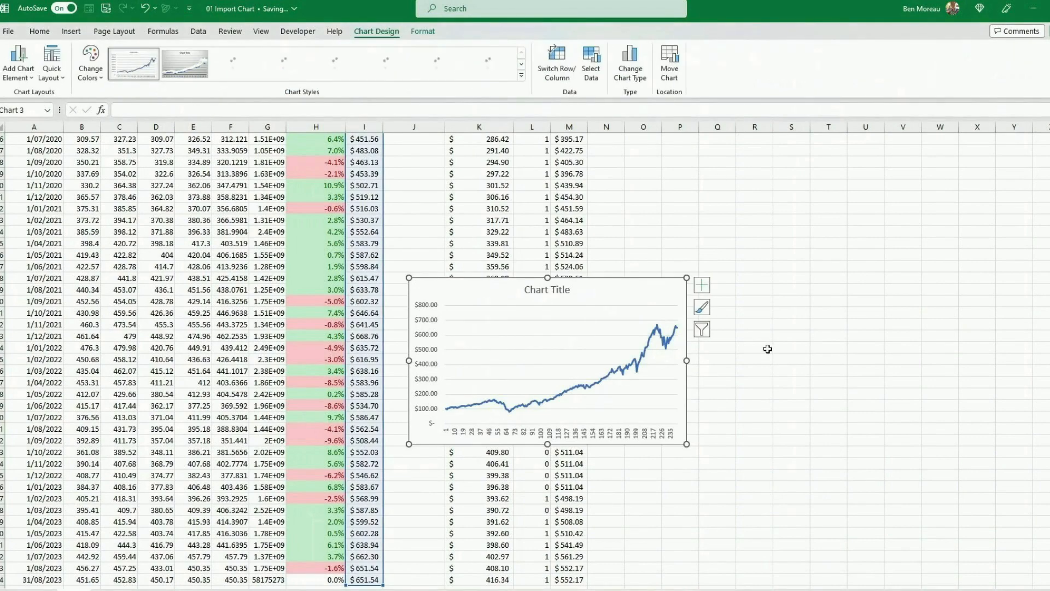
drag(684, 421, 905, 364)
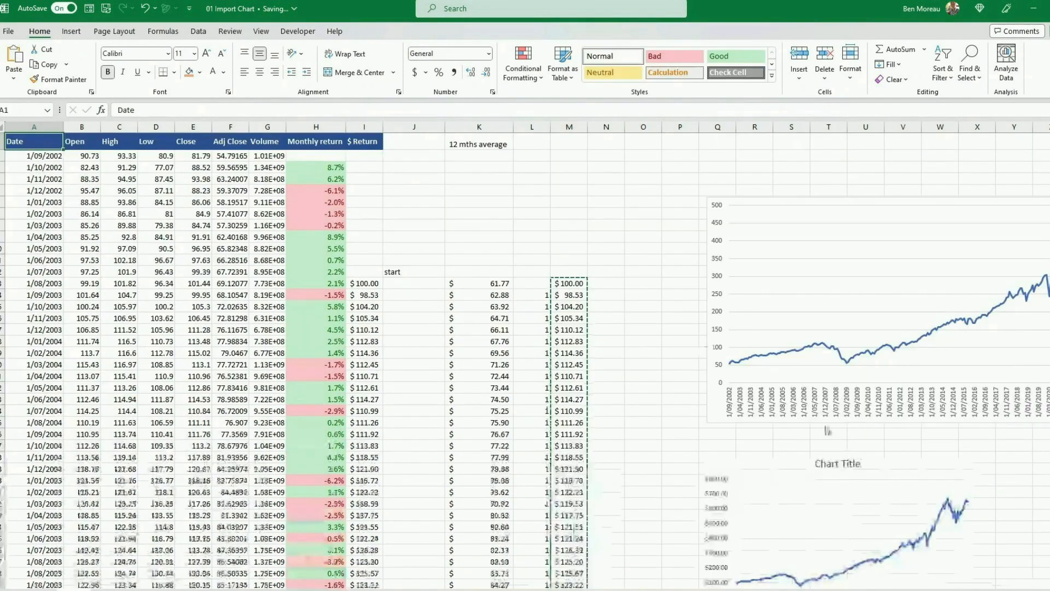
- Move the new $ Return chart up, paste the copied column M values into it as a second series, and enlarge the chart
drag(821, 486, 809, 433)
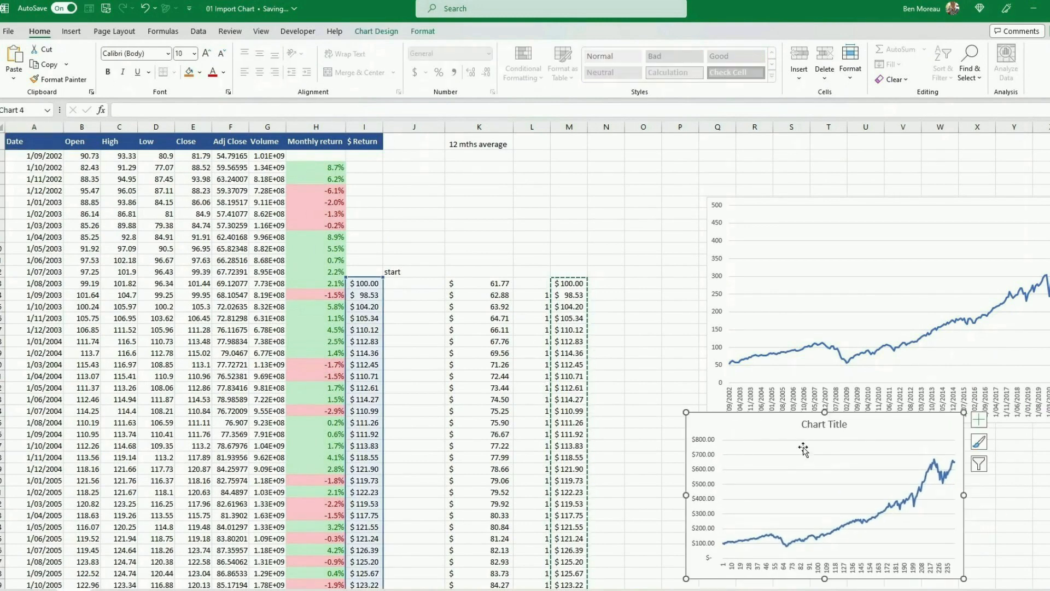
key(ctrl+v)
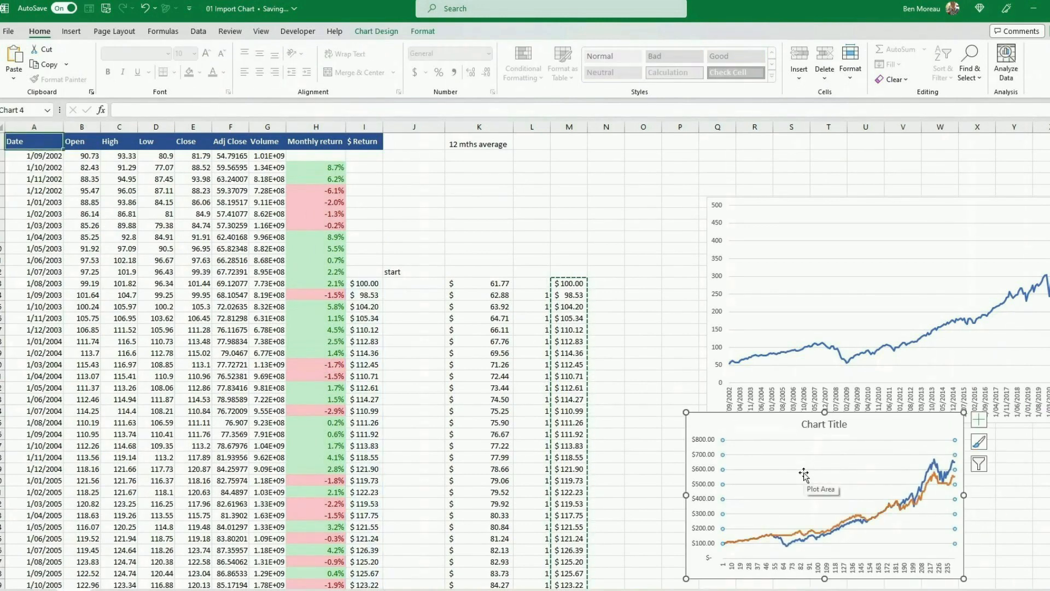
drag(686, 412, 500, 253)
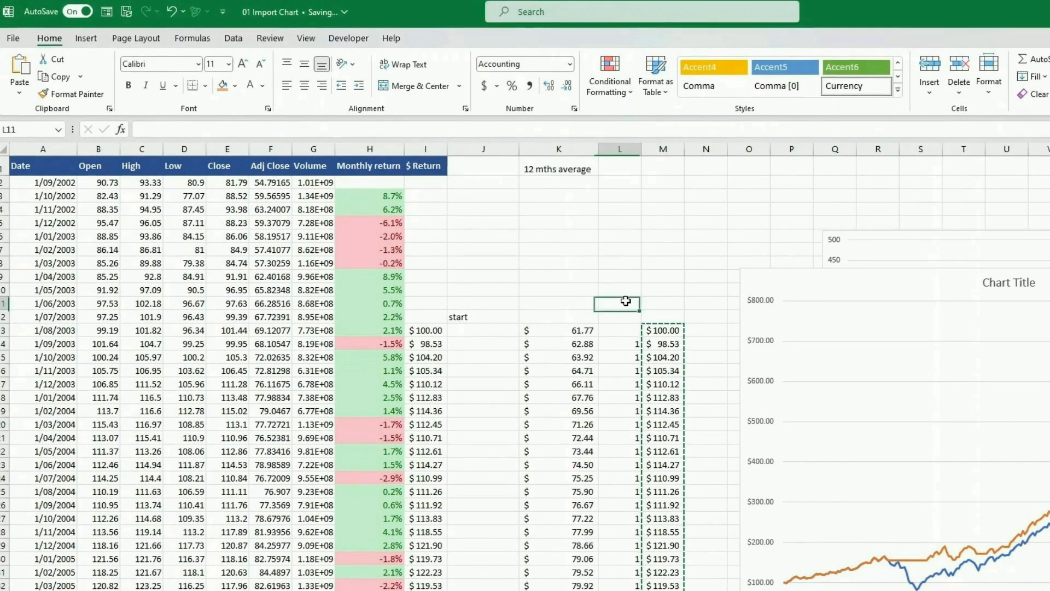
- Total the moving-average signals in L11 with =SUM(L14:L254)
click(604, 287)
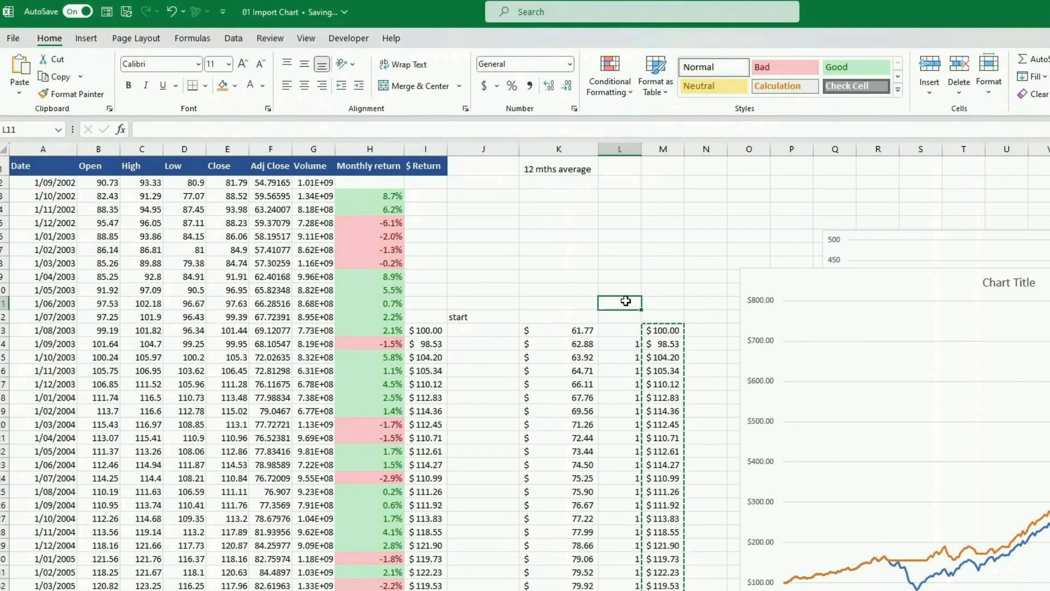
text(=co)
key(BackSpace)
key(BackSpace)
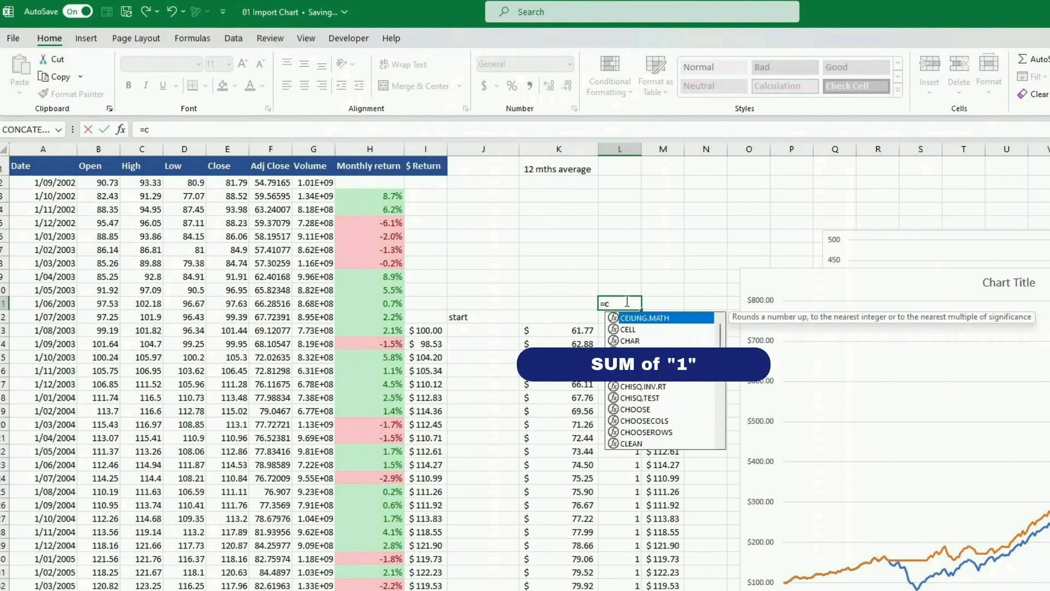
text(sum()
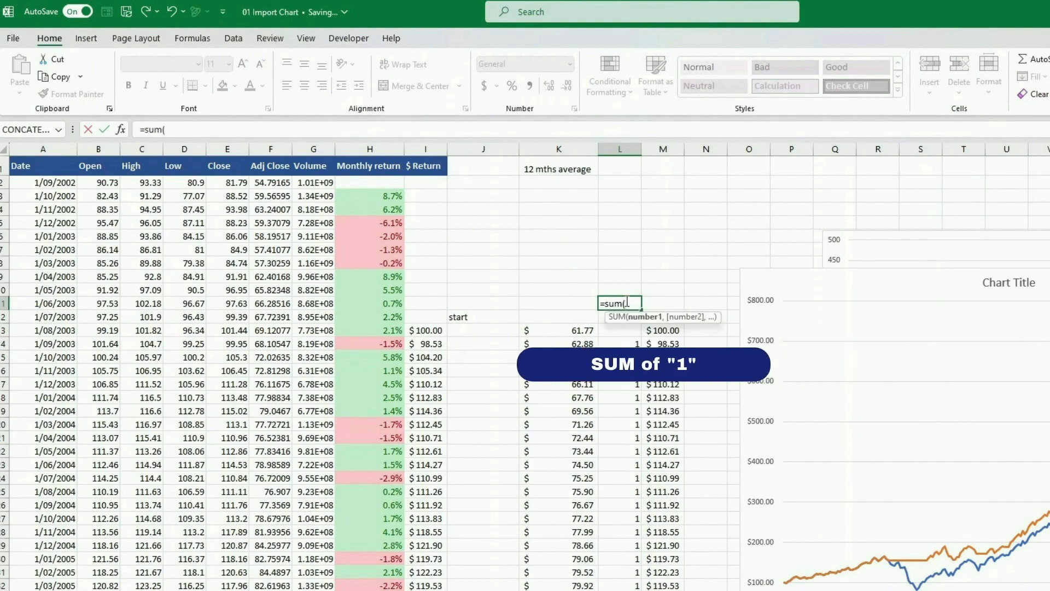
key(Down)
key(Down)
key(ctrl+shift+Down)
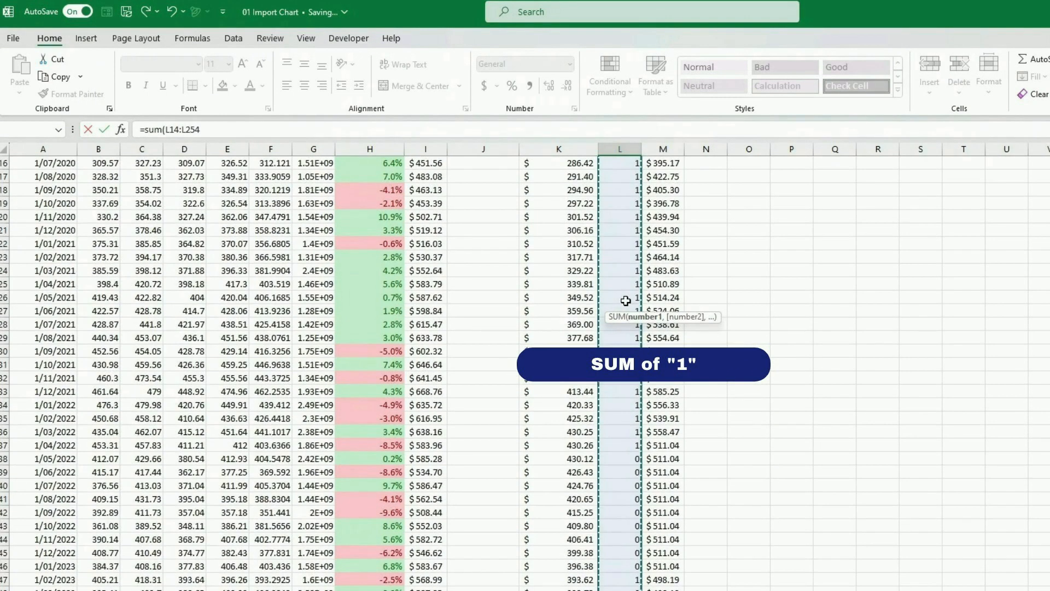
key(Return)
key(Up)
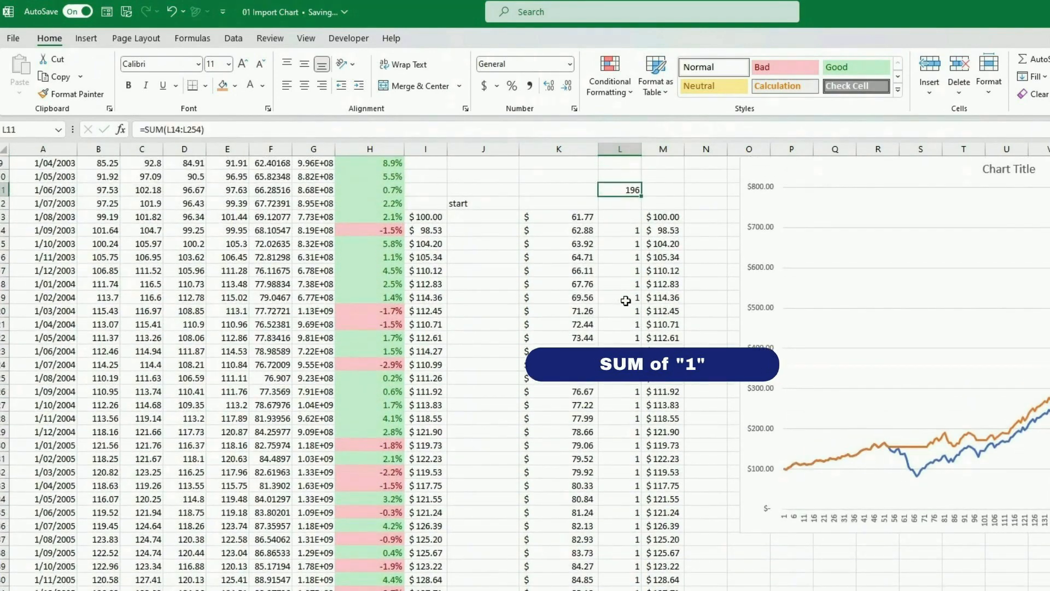
- Enter the label "trades" in M11, beside the signal total
key(Right)
text(trades)
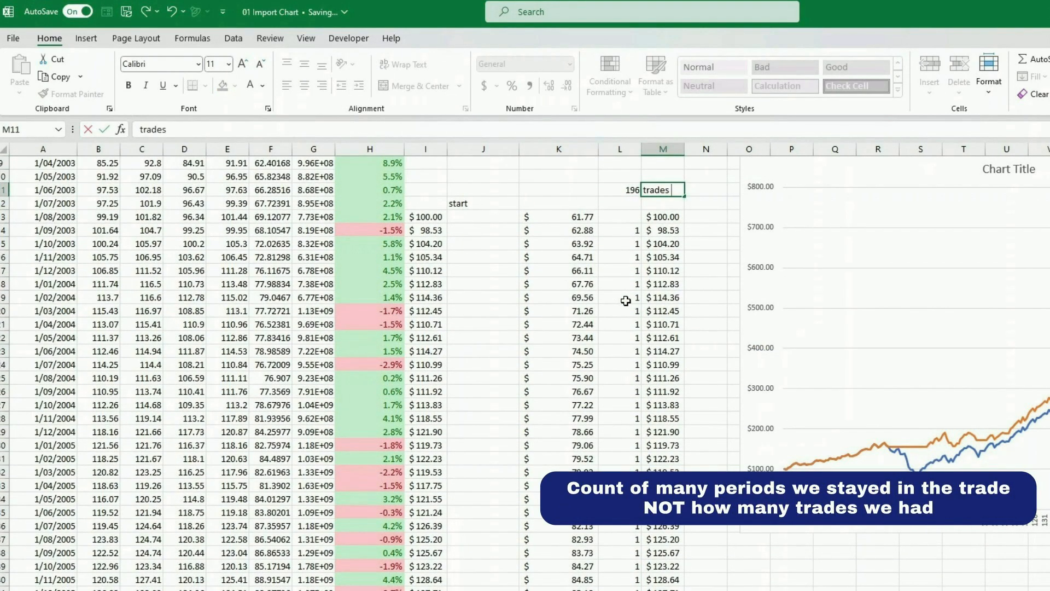
key(Left)
- Count the buy-and-hold periods in I11 by applying COUNTA to the $ Return range I13:I254
key(Left)
key(Left)
key(Left)
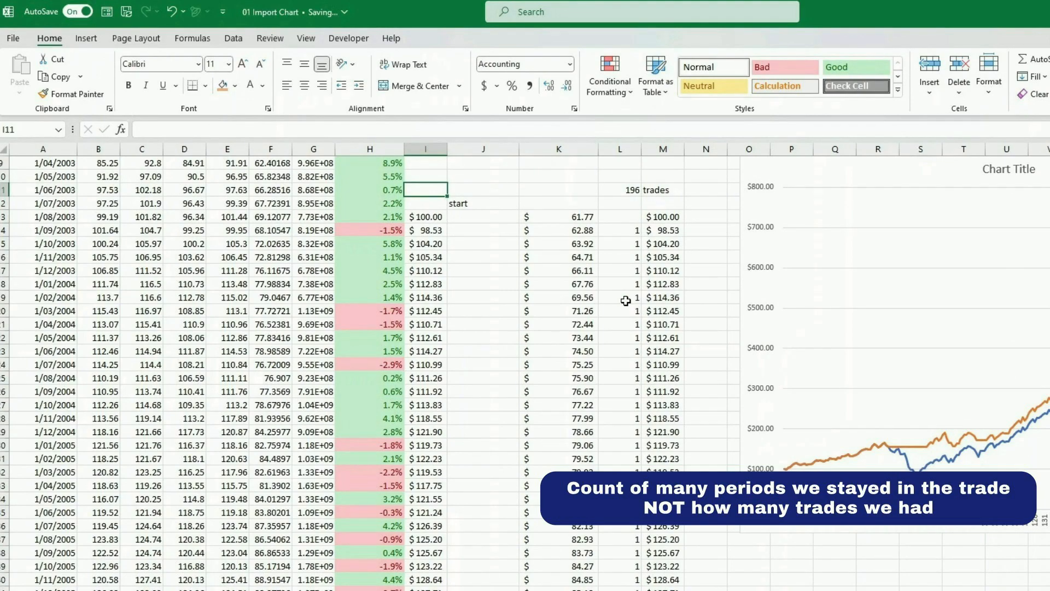
text(=counta)
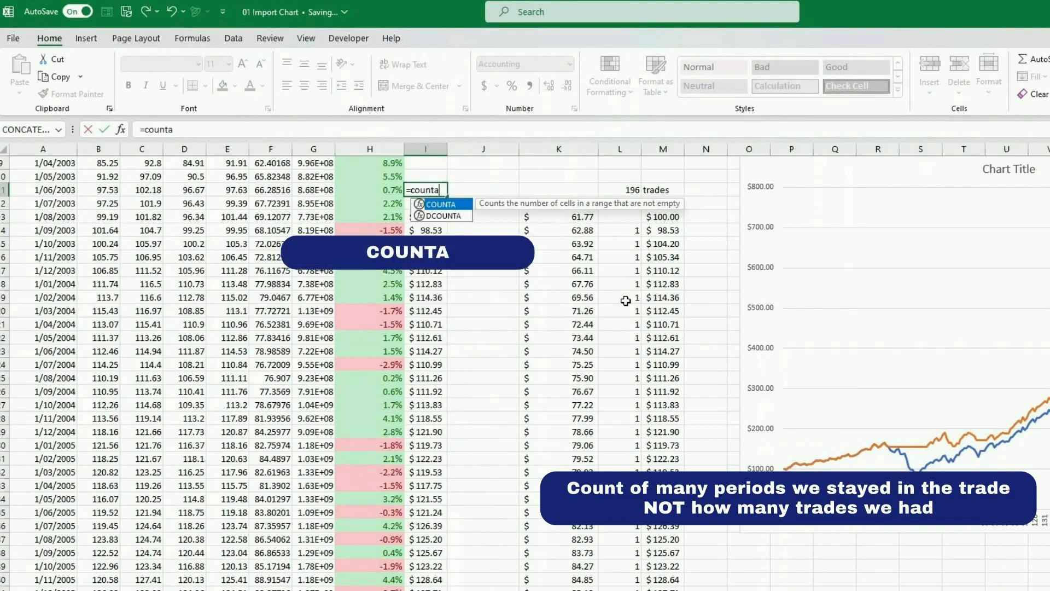
text(()
key(Down)
key(Down)
key(ctrl+shift+Down)
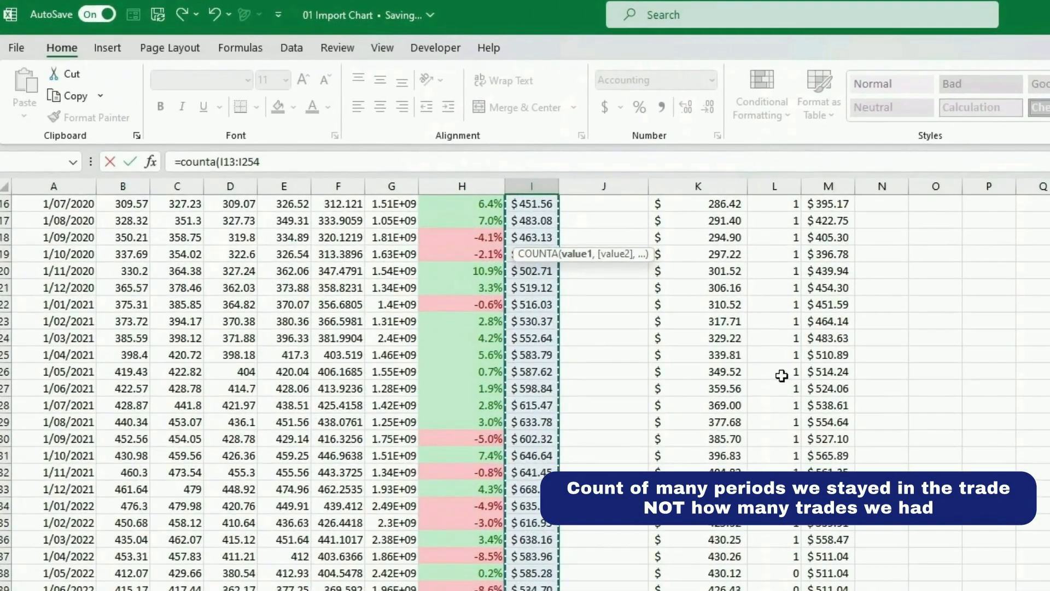
key(ctrl+Return)
click(662, 108)
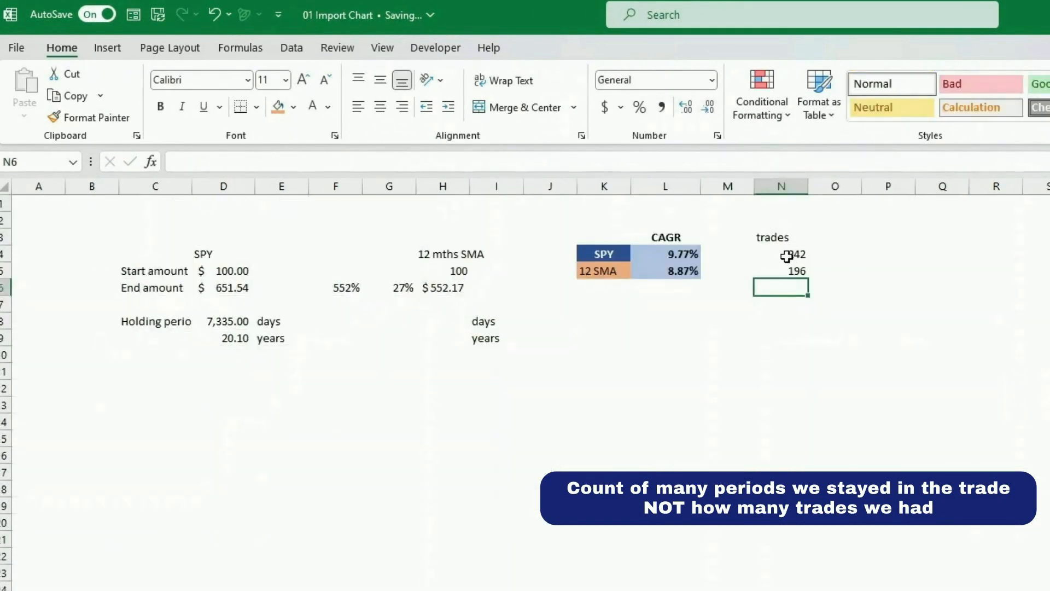
- Centre the two trade counts in N4:N5 of the summary table
drag(787, 256, 788, 269)
click(388, 114)
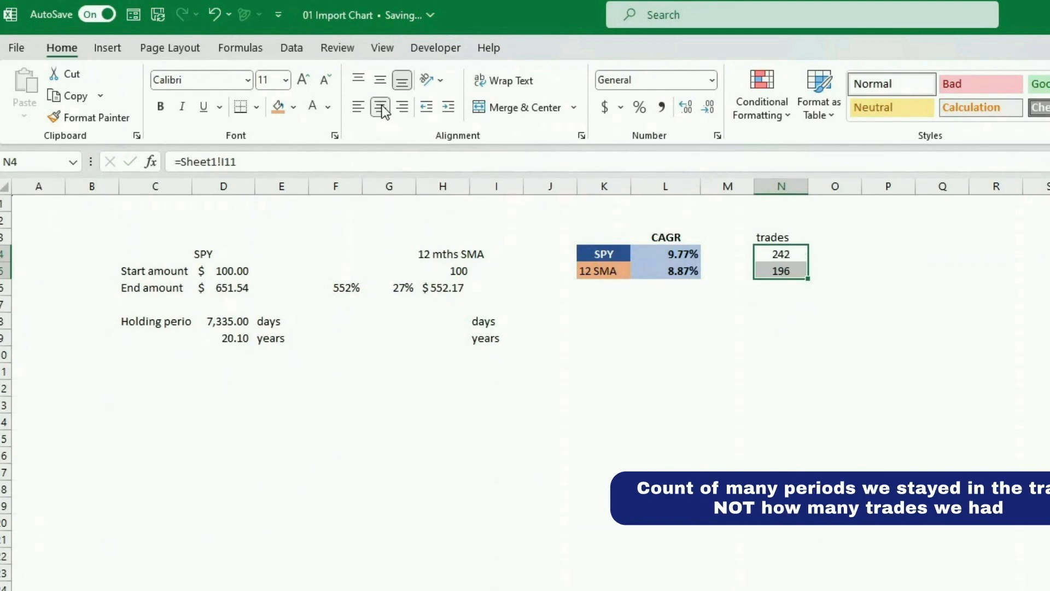
click(751, 336)
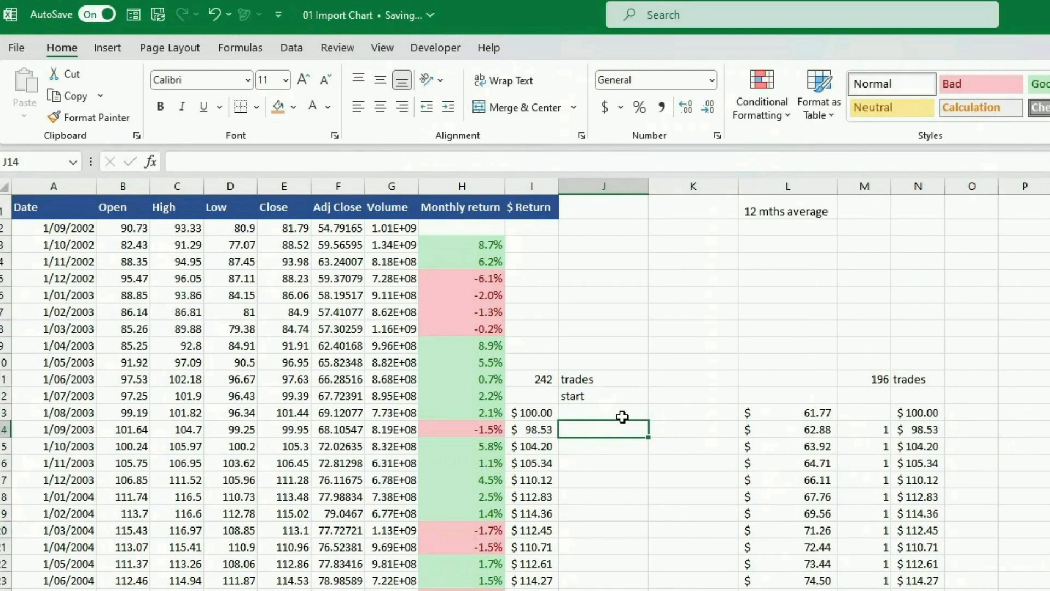
- Enter =MAX($I$13:I14) in J14 to track the running peak of $ Return, with the starting cell locked
text(=max()
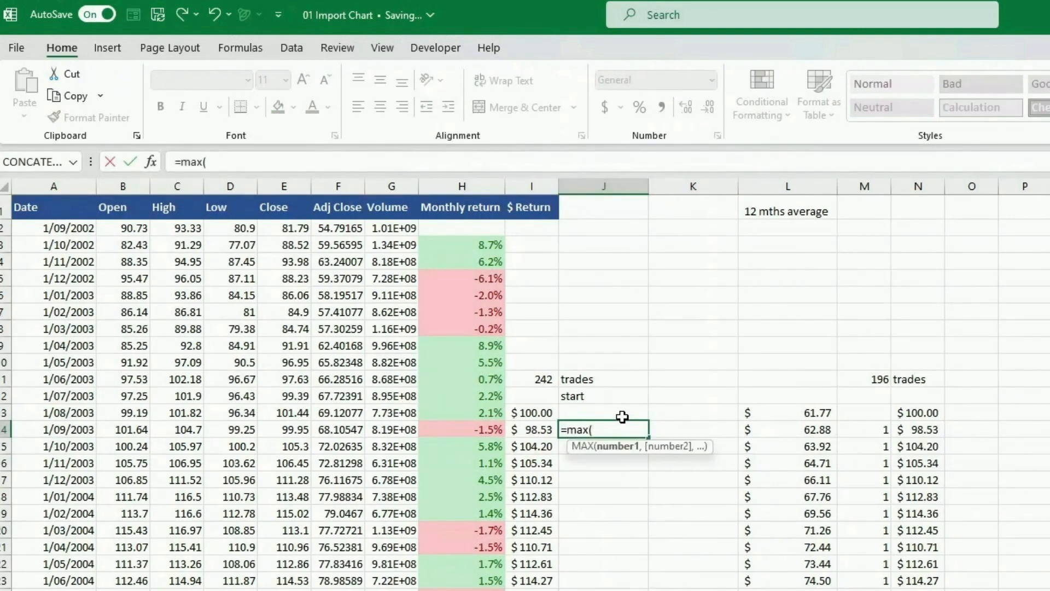
key(Up)
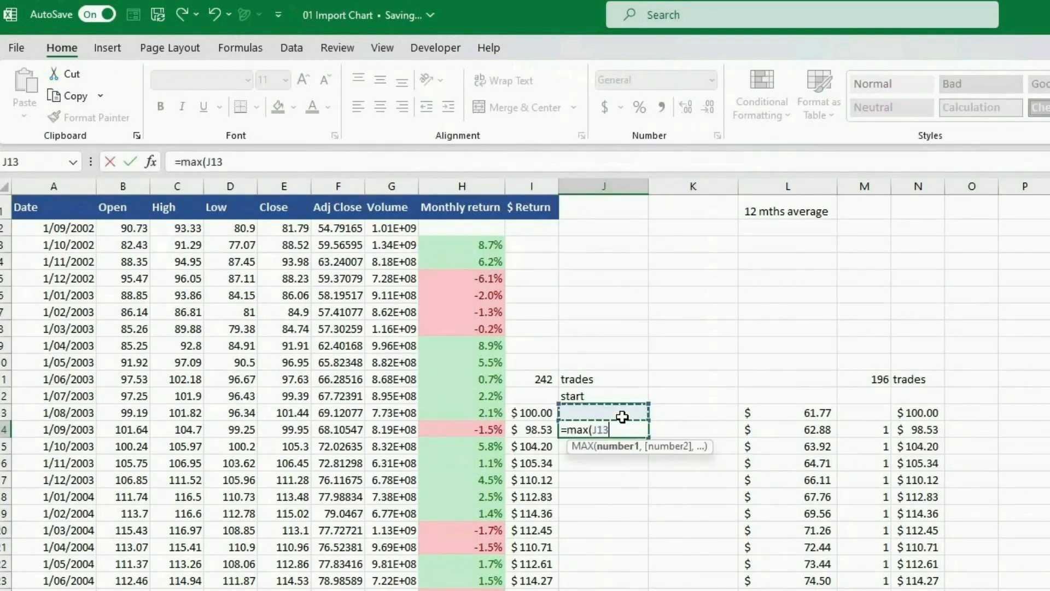
key(Left)
key(shift+Down)
text())
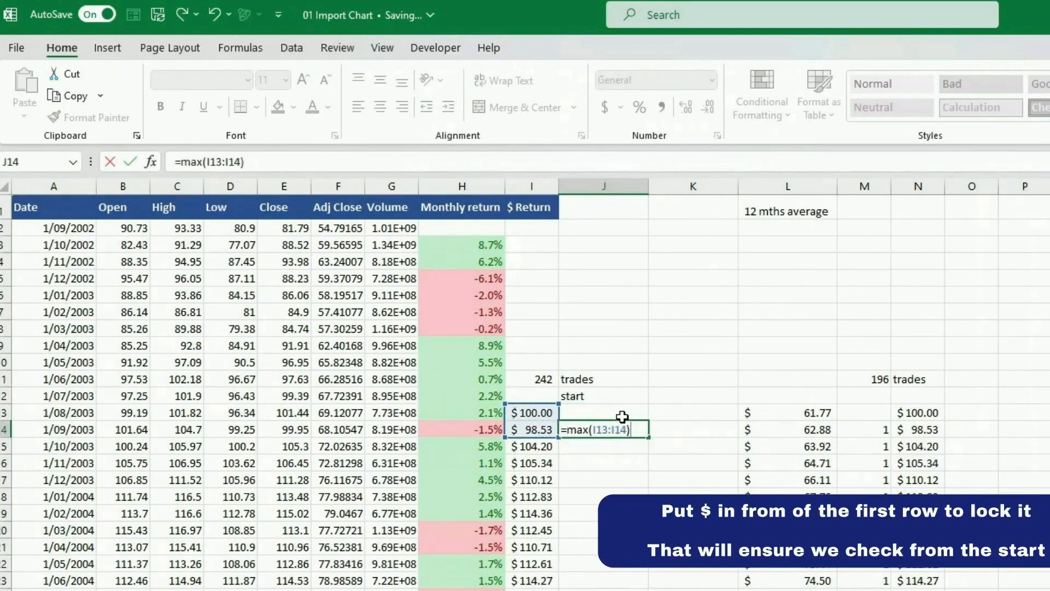
click(217, 162)
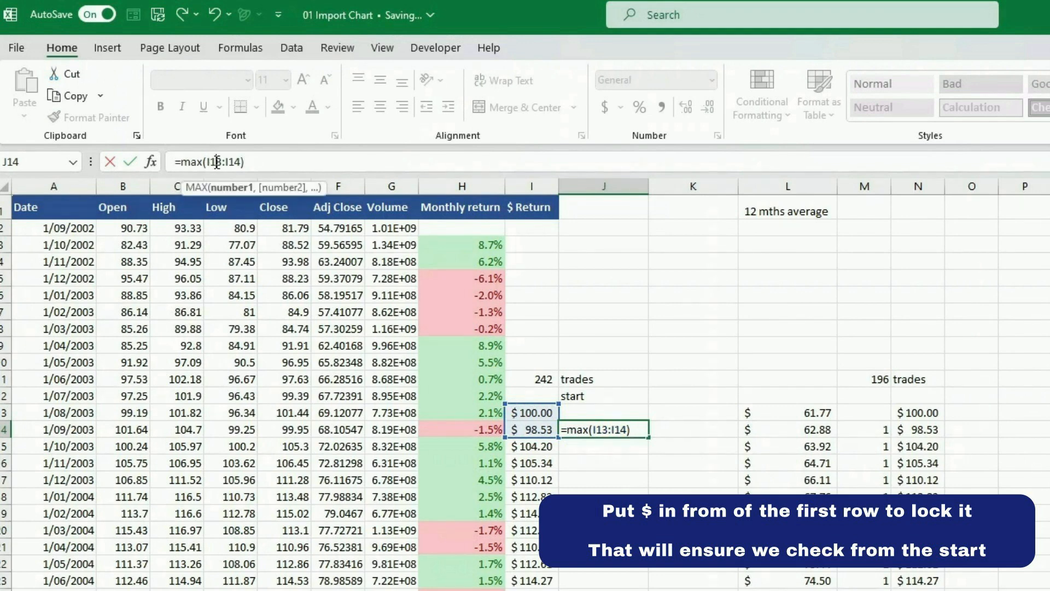
key(F4)
key(Return)
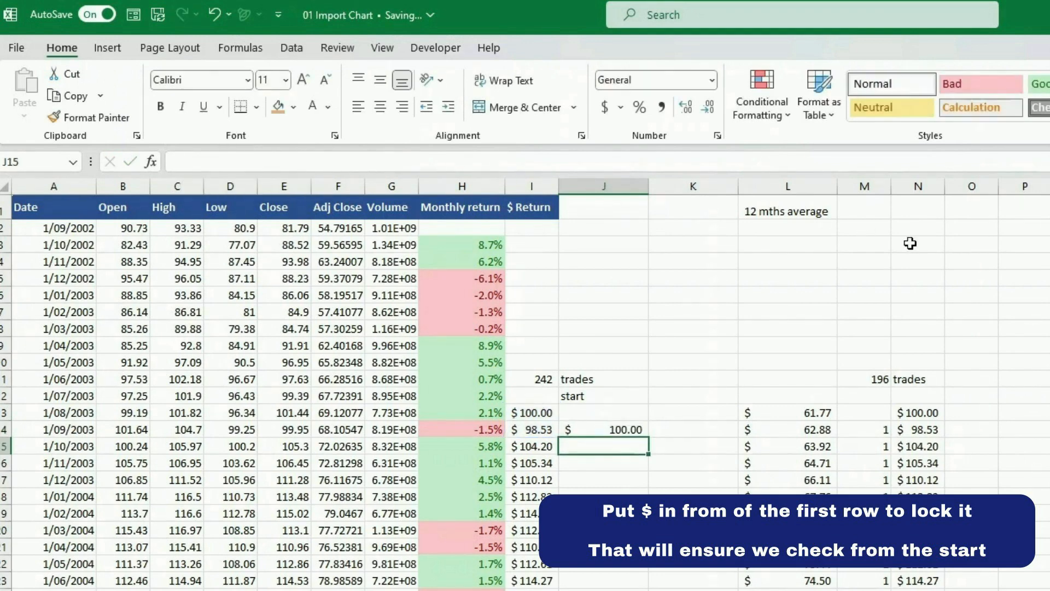
- Fill the running-peak formula down column J and copy it into column O from O14 for the moving-average strategy
click(588, 430)
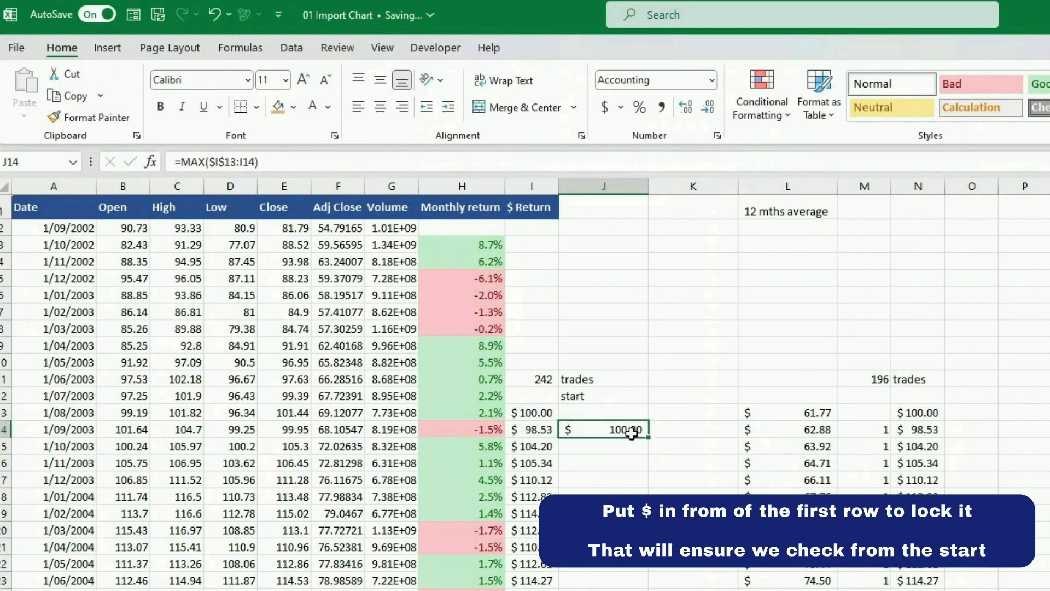
double_click(650, 437)
key(ctrl+c)
click(961, 431)
key(ctrl+v)
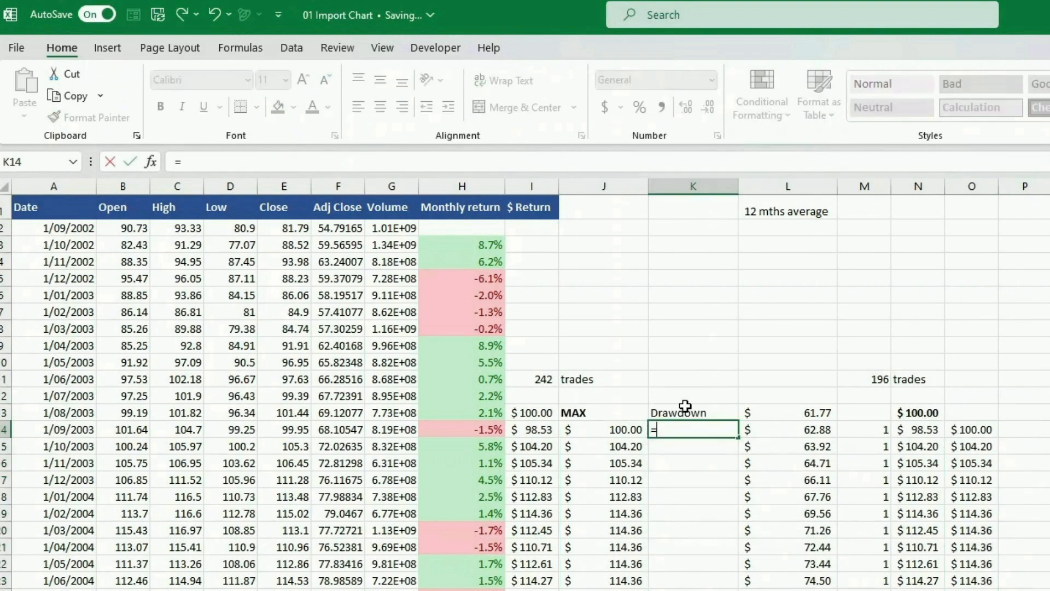
- Calculate the first month's drawdown from the peak in K14 with =I14/J14-1
text(=)
key(Left)
key(Left)
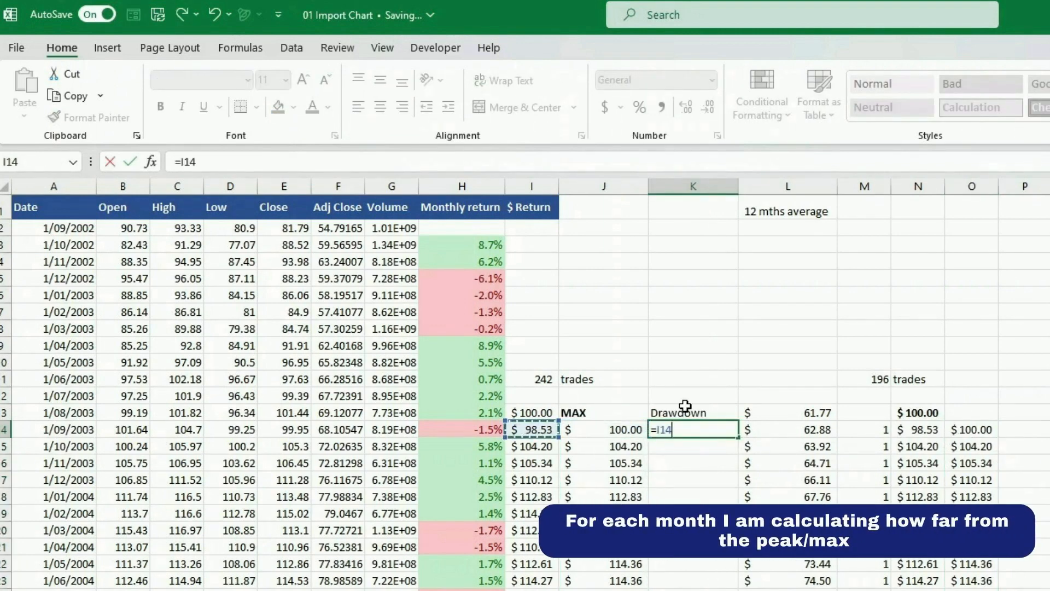
text(/)
key(Left)
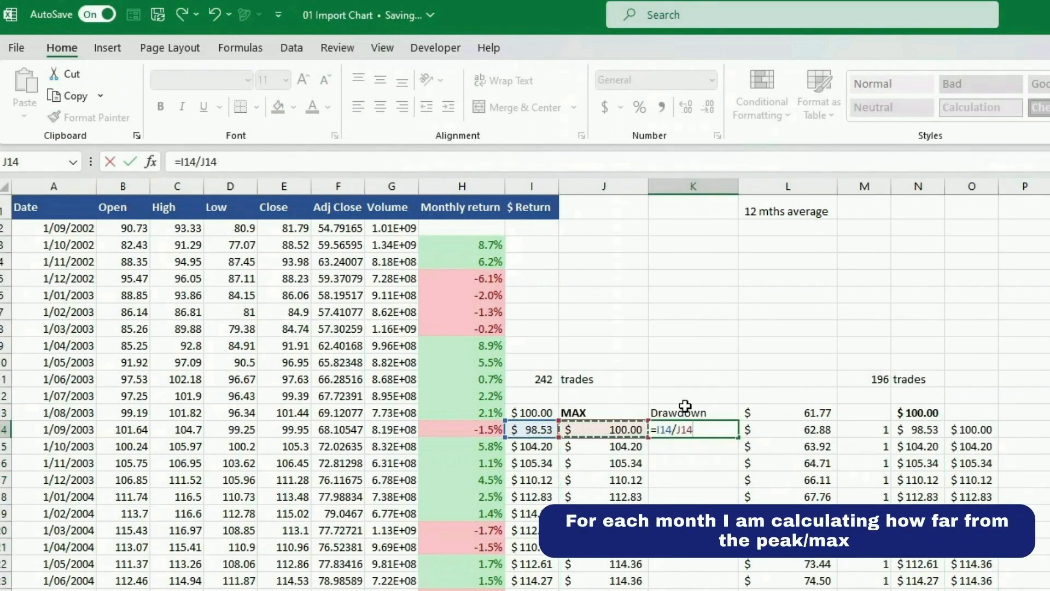
text(-1)
key(Return)
- Format the drawdown in K14 as a percentage with one decimal place
click(696, 429)
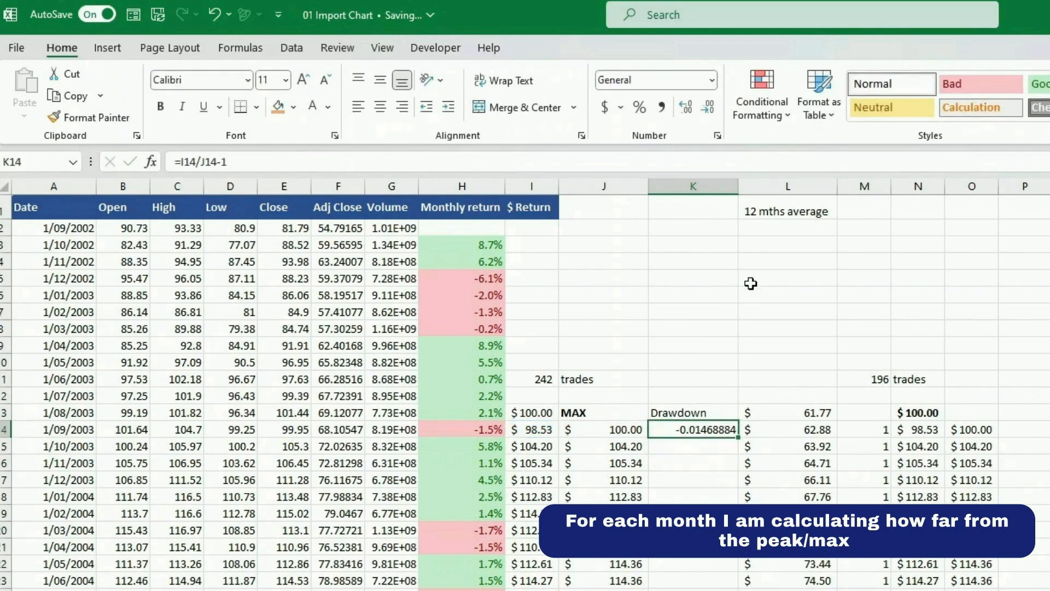
click(640, 107)
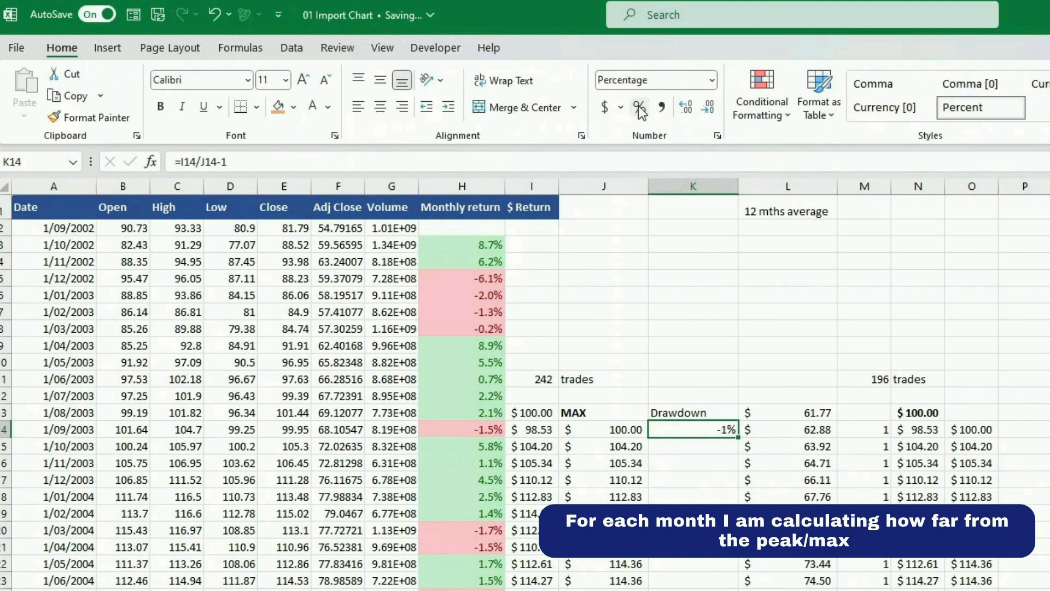
click(687, 107)
- Apply the formatting of Monthly return cell H14 to K14 and fill the drawdown formula down column K
click(492, 432)
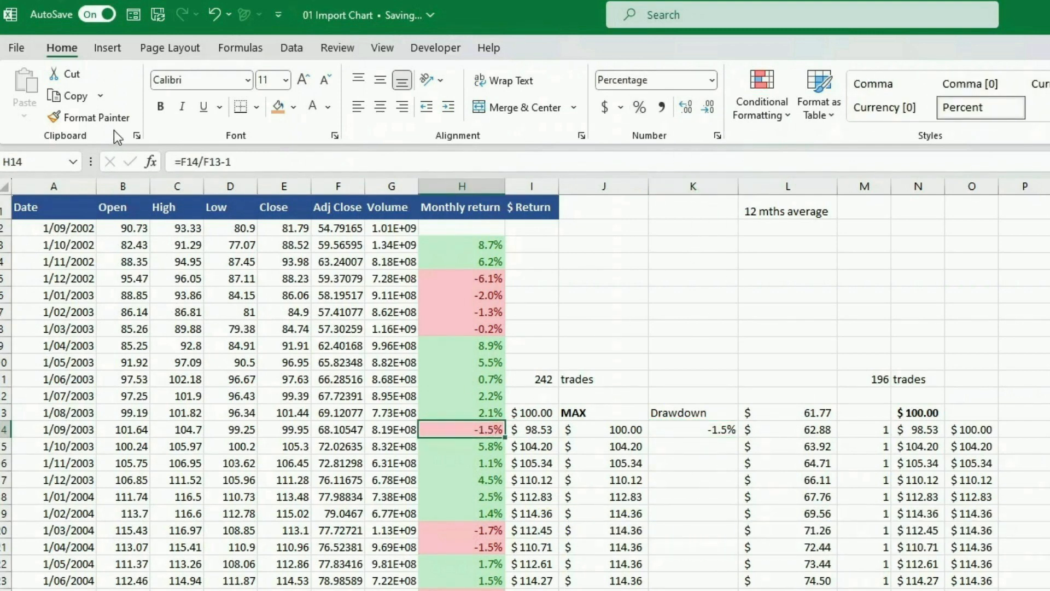
click(104, 117)
click(689, 427)
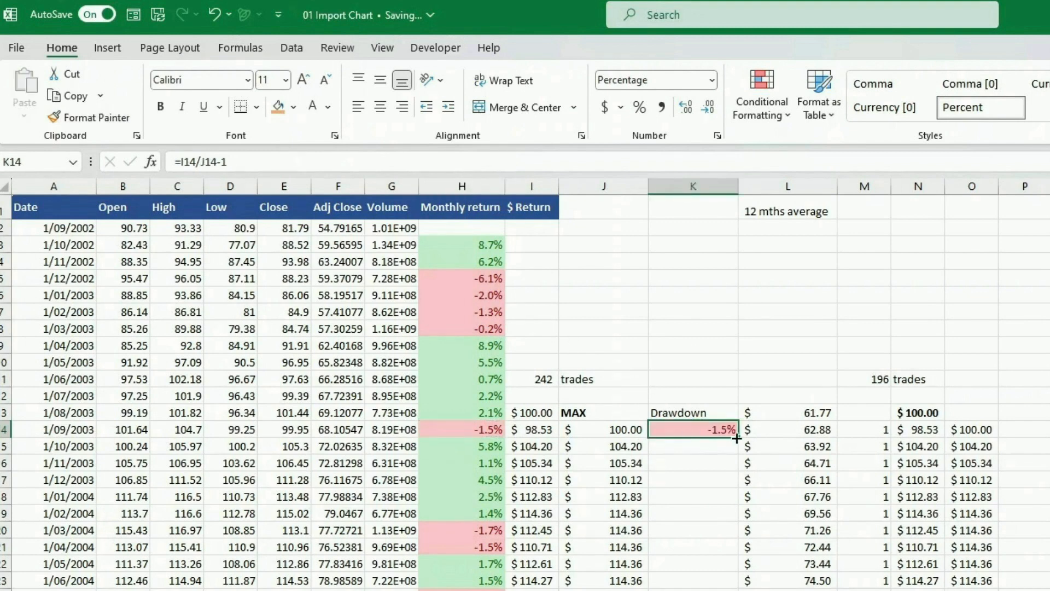
double_click(738, 437)
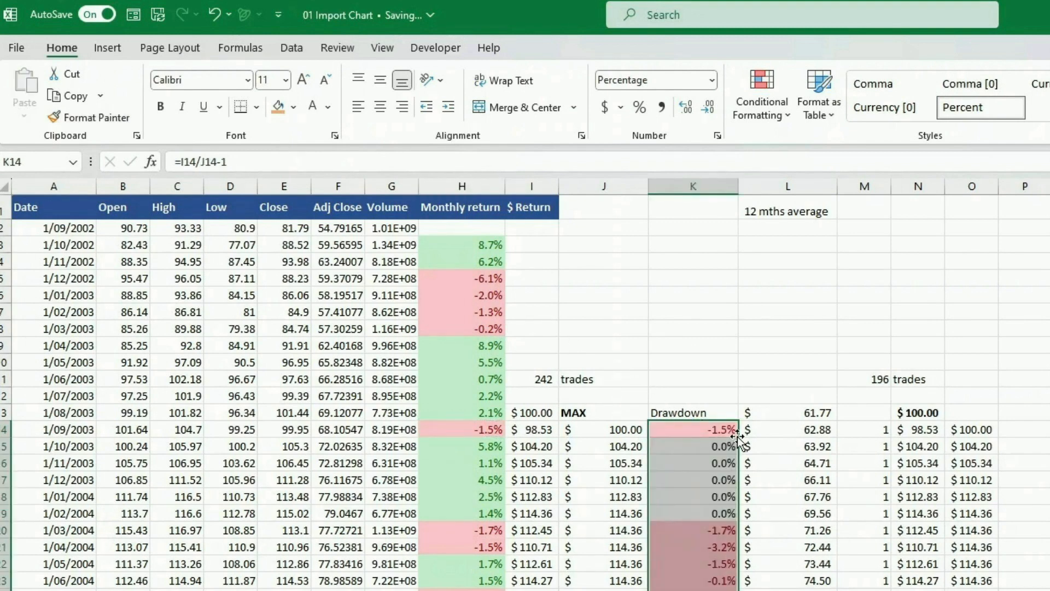
- Copy the filled drawdown formulas from column K into column P, starting at P14, for the moving-average strategy
key(ctrl+c)
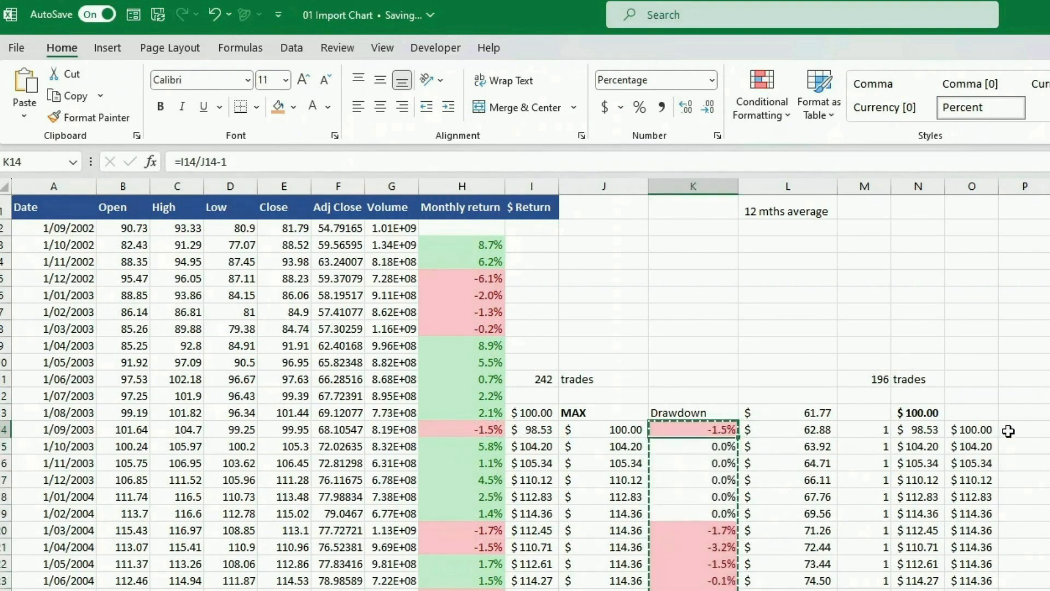
click(1008, 431)
key(ctrl+v)
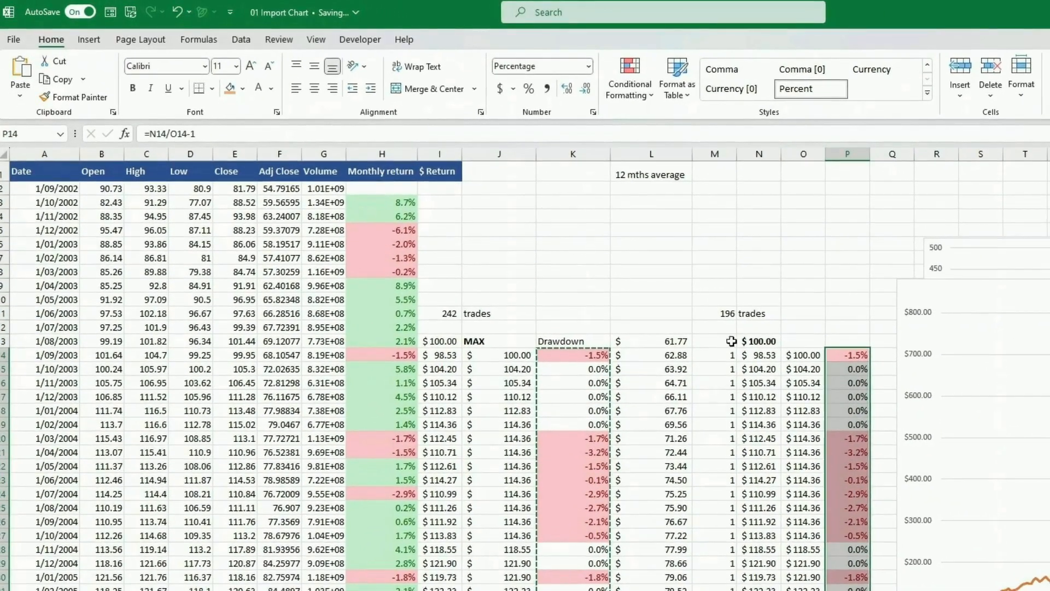
- Calculate SPY's largest drawdown above the Drawdown heading in column K with MIN over the drawdown values from K14 down
click(570, 326)
text(=min)
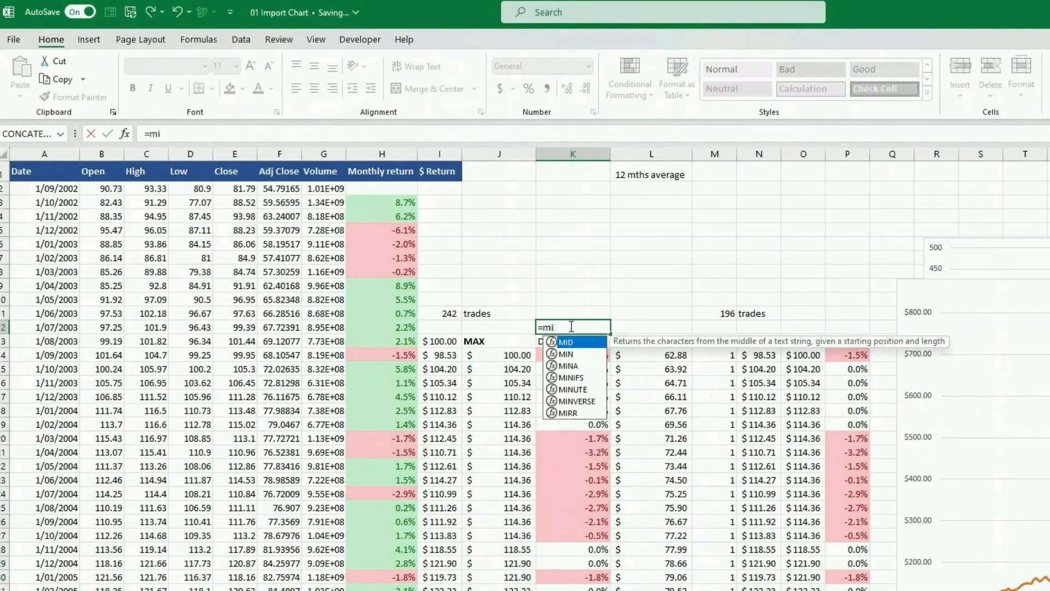
text(()
key(Down)
key(Down)
key(ctrl+shift+Down)
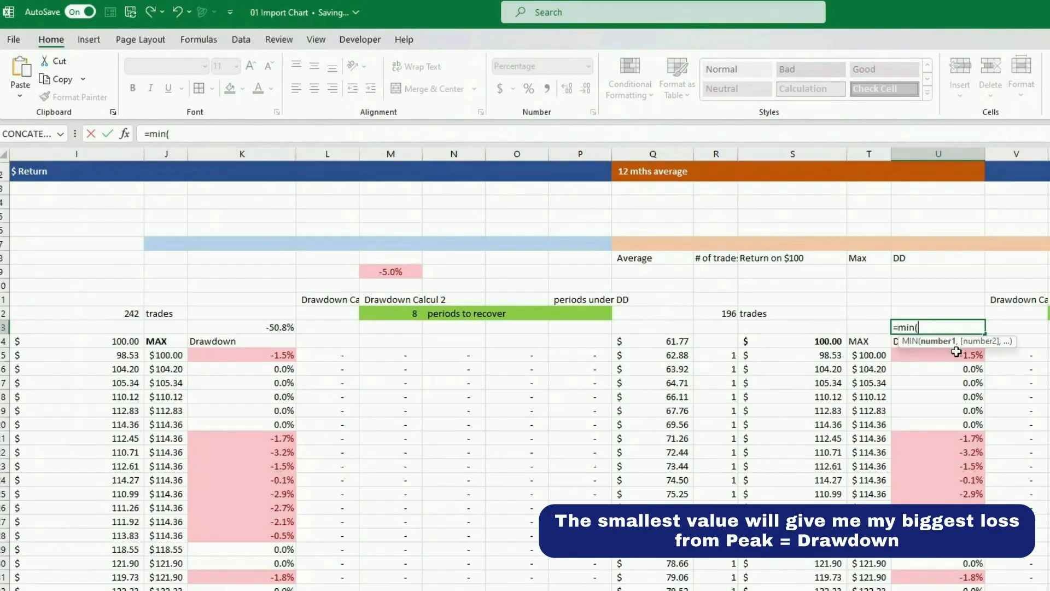
- Calculate the moving-average strategy's largest drawdown above the DD heading with =MIN(U15:U255)
click(956, 354)
key(ctrl+shift+Down)
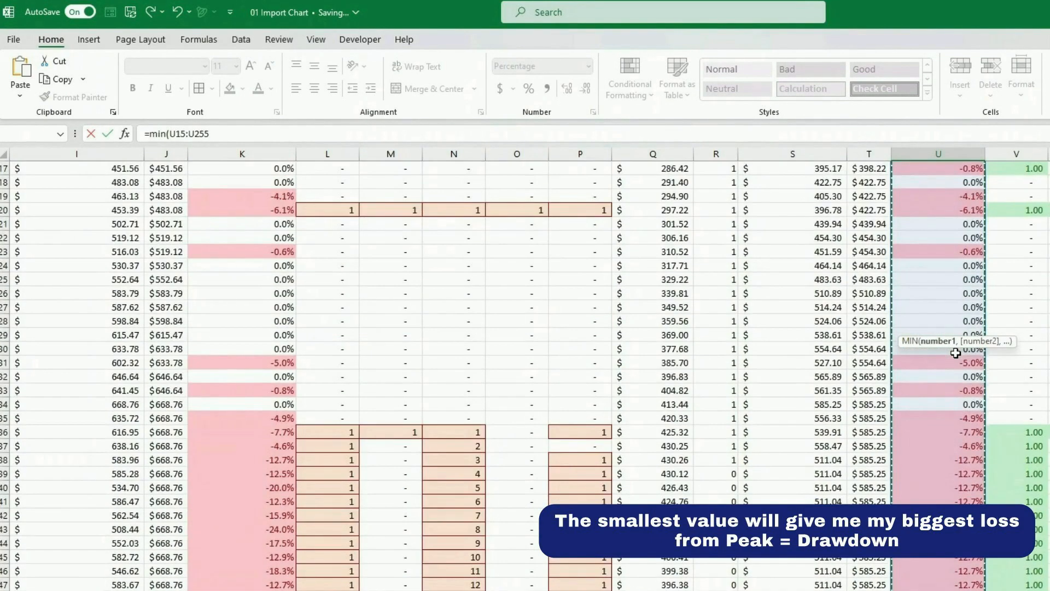
key(Return)
key(Up)
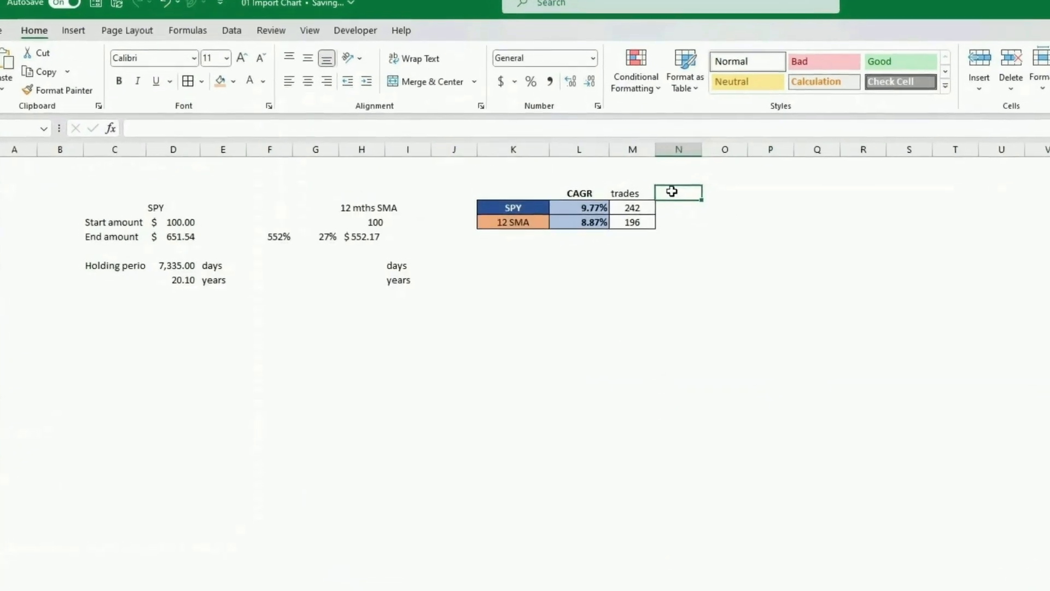
- Add a "Drawdown" heading in N3 of the summary table and fill N4:N5 with the SPY and 12 SMA maximum drawdowns
text(Drawdown)
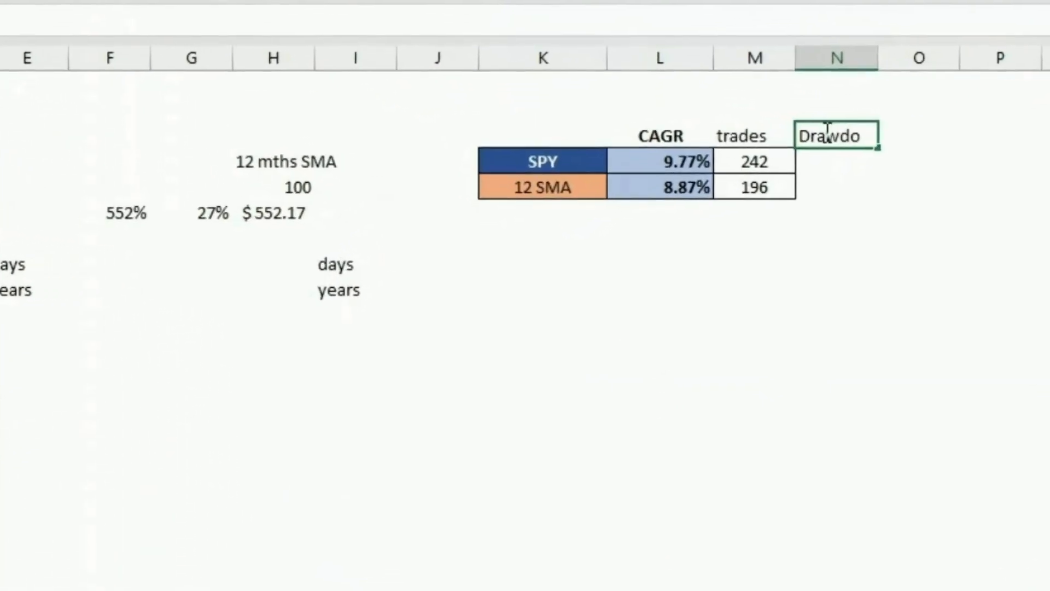
key(Return)
key(shift+Down)
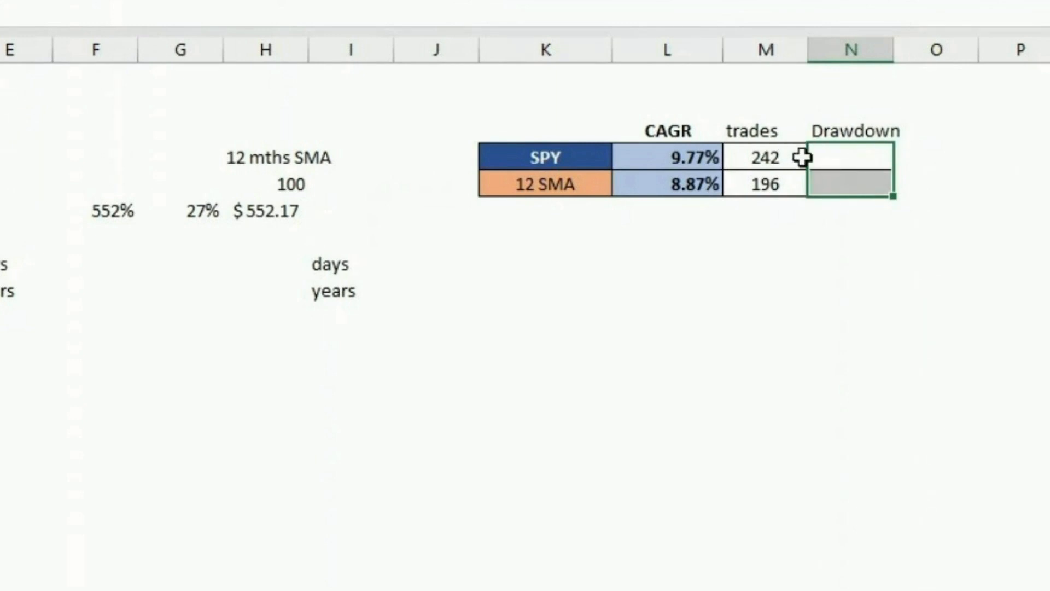
click(831, 156)
key(ctrl+v)
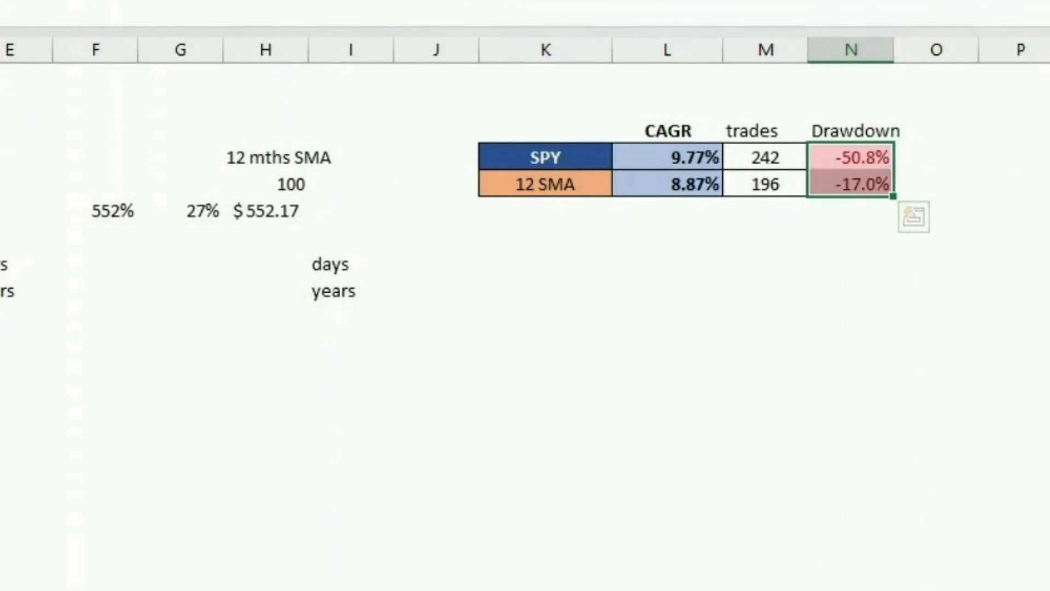
click(1046, 158)
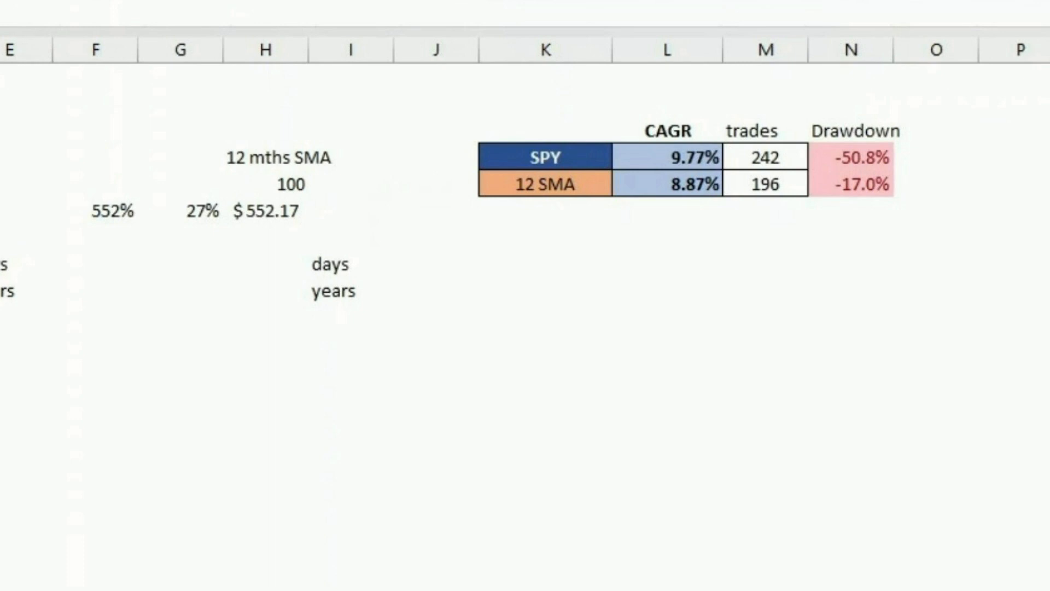
drag(855, 157, 854, 184)
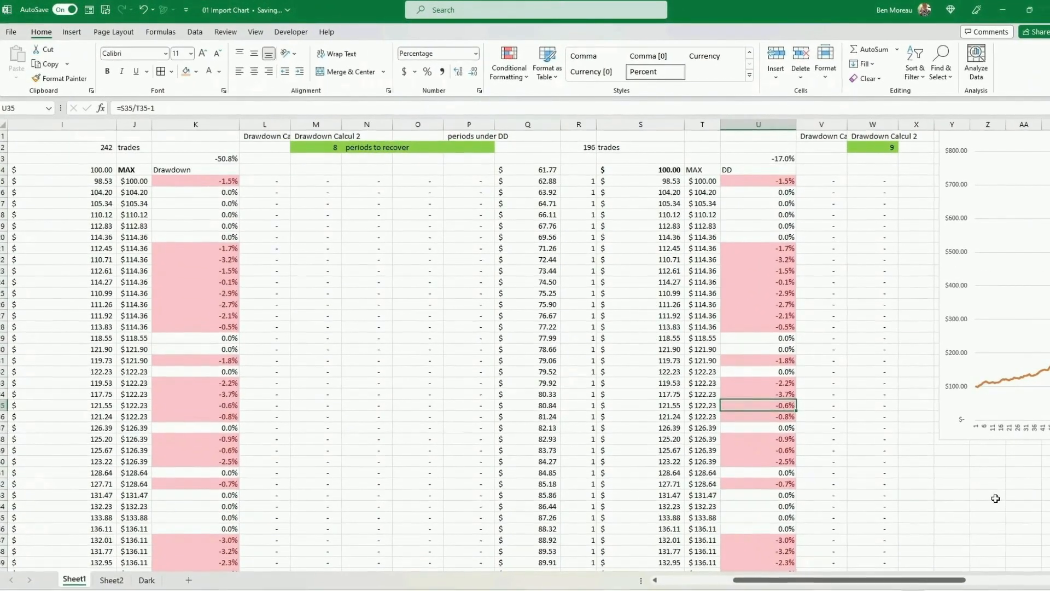
- Copy the growth comparison chart from Sheet1 and paste it into Sheet2 at B13
drag(996, 497, 1039, 482)
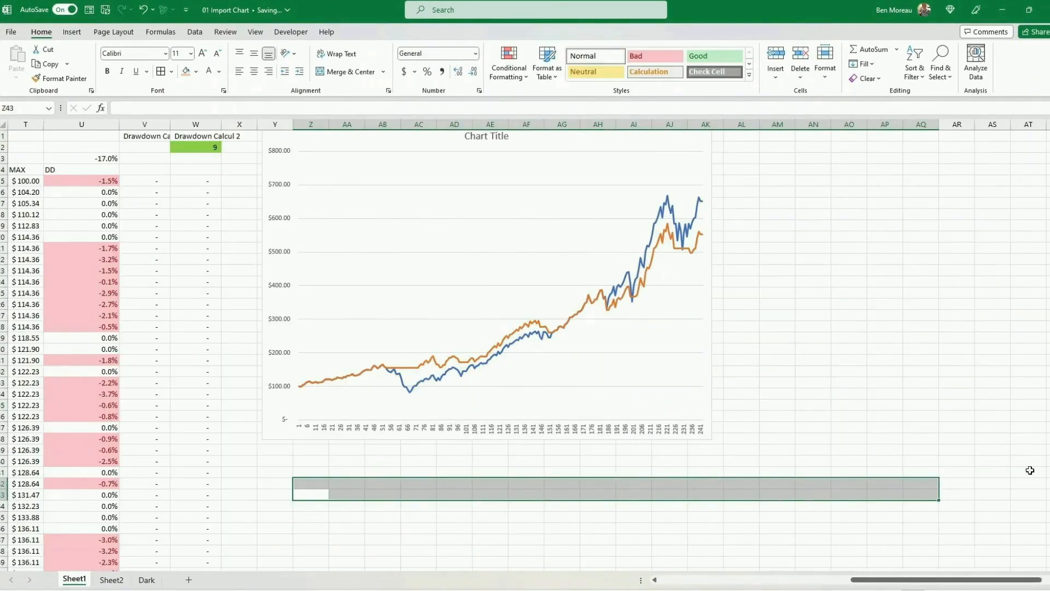
click(703, 442)
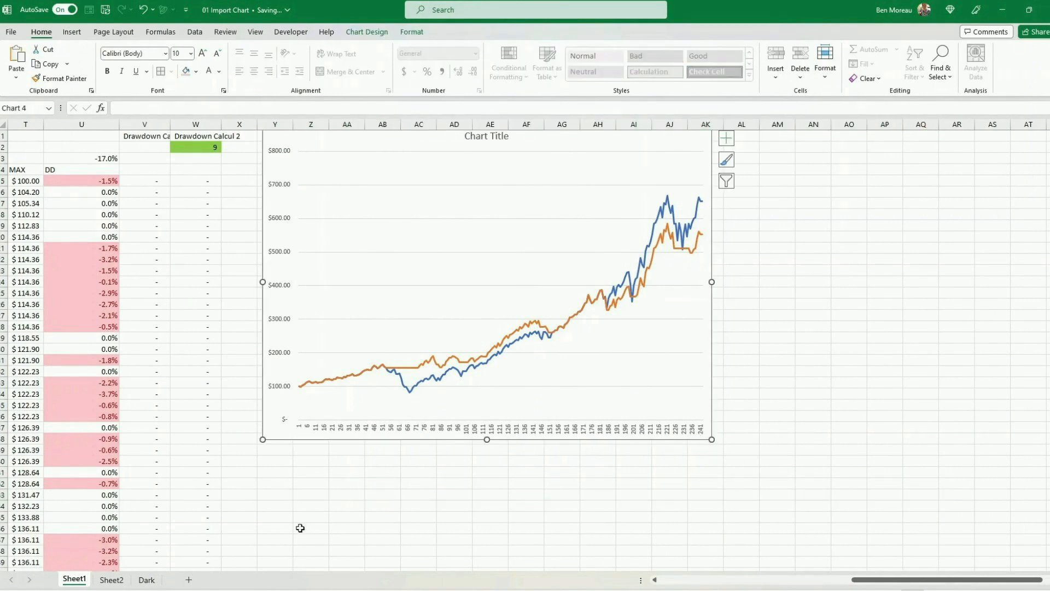
click(112, 580)
click(56, 274)
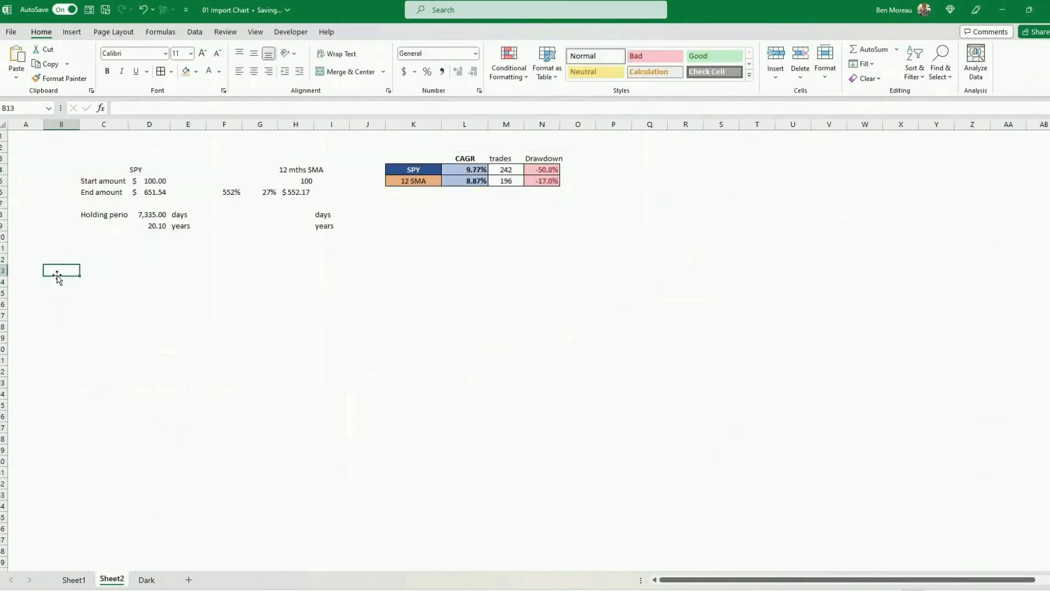
key(ctrl+v)
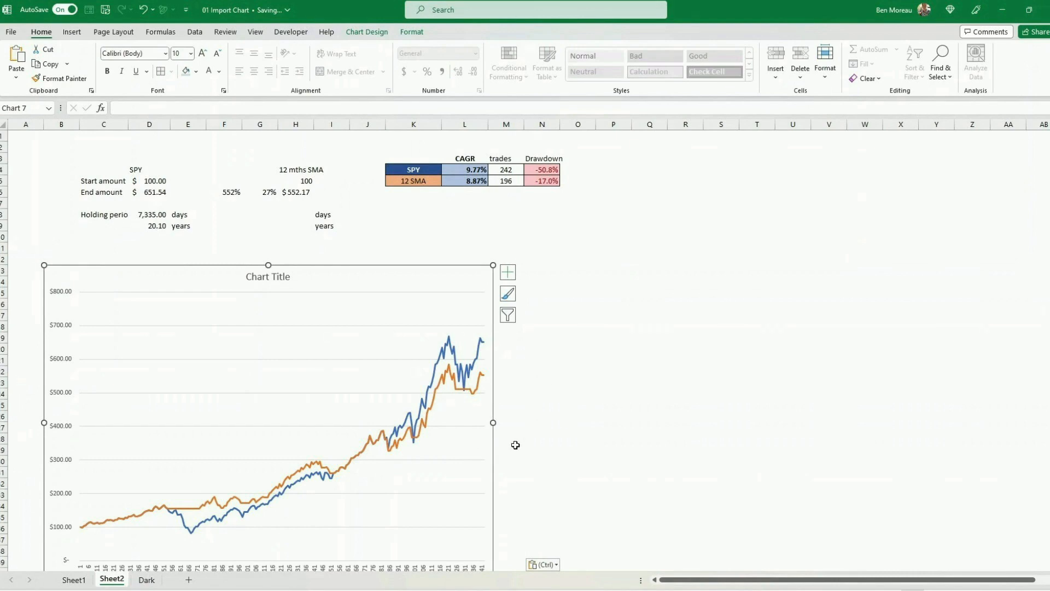
- Paste a second copy of the chart into Sheet2, align it beside the first one, and select it for editing
click(538, 440)
key(ctrl+v)
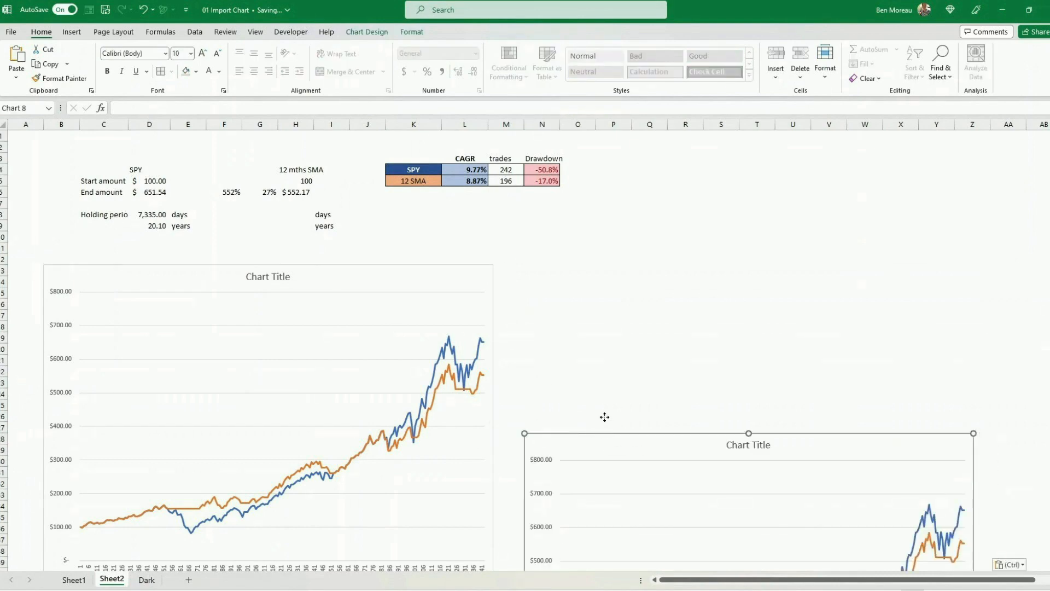
drag(604, 416, 602, 256)
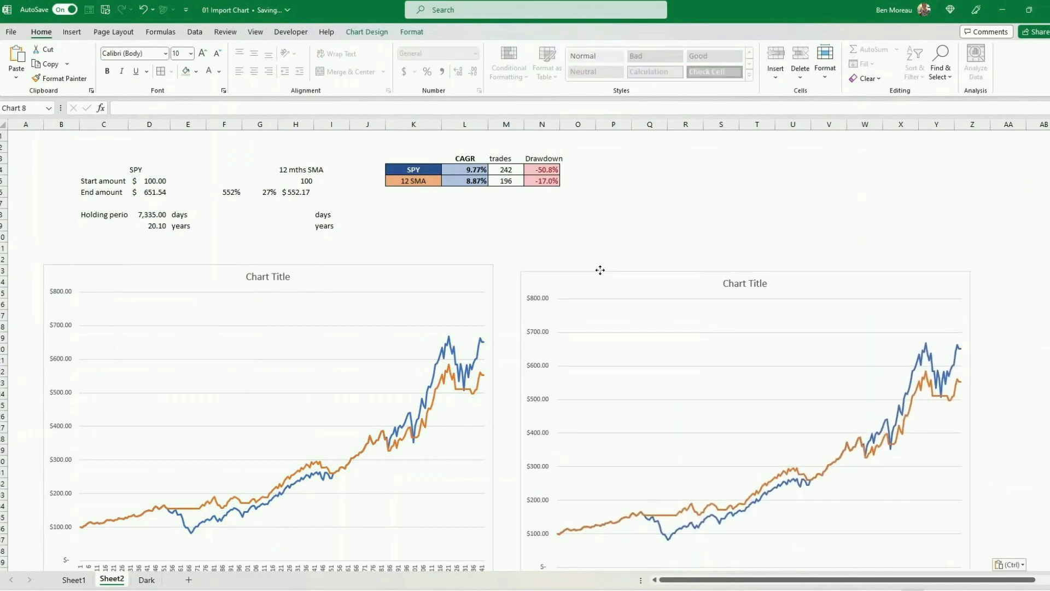
click(629, 224)
scroll(631, 206, down, 1)
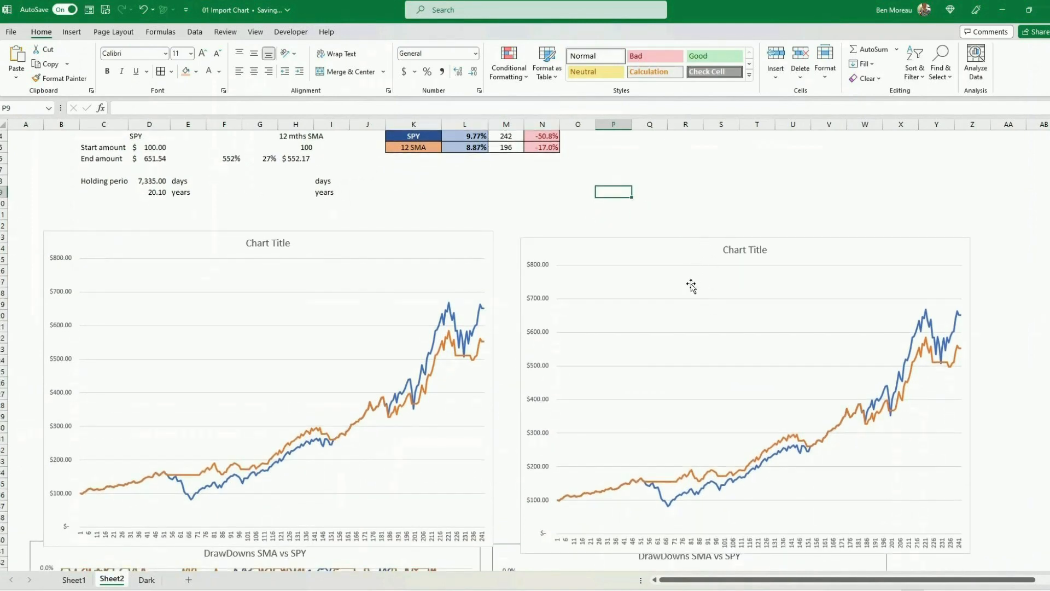
click(685, 243)
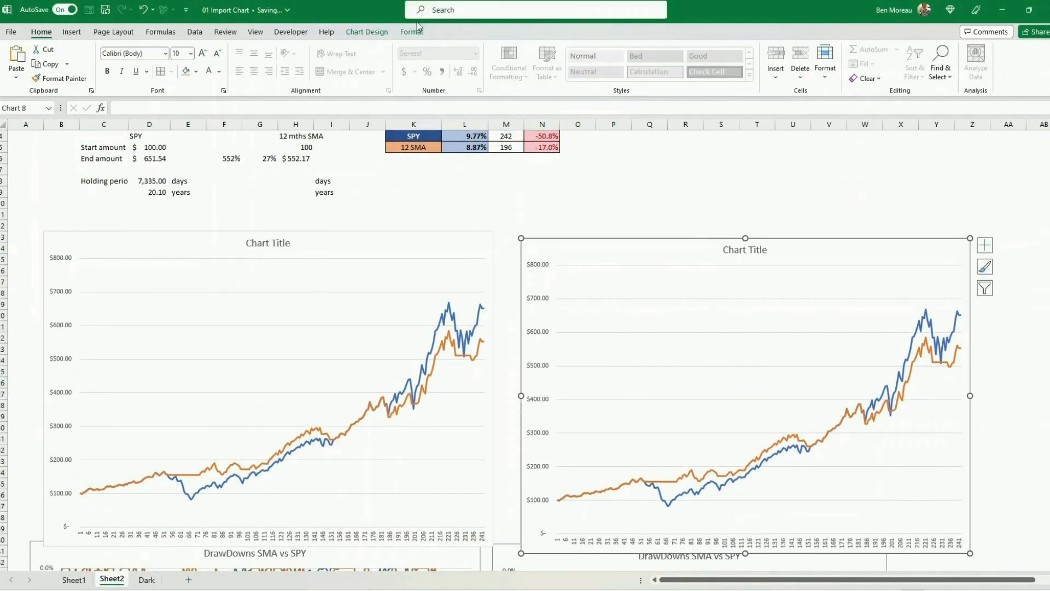
- Convert the second growth chart to an Area chart with the translucent outlined style and align it with the line chart beside it
click(382, 33)
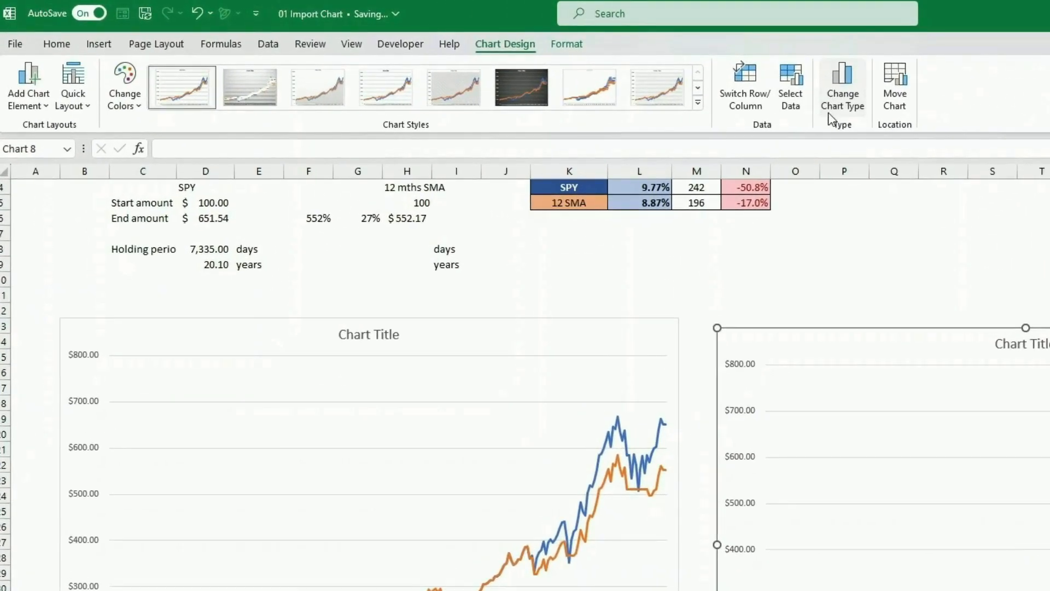
click(839, 98)
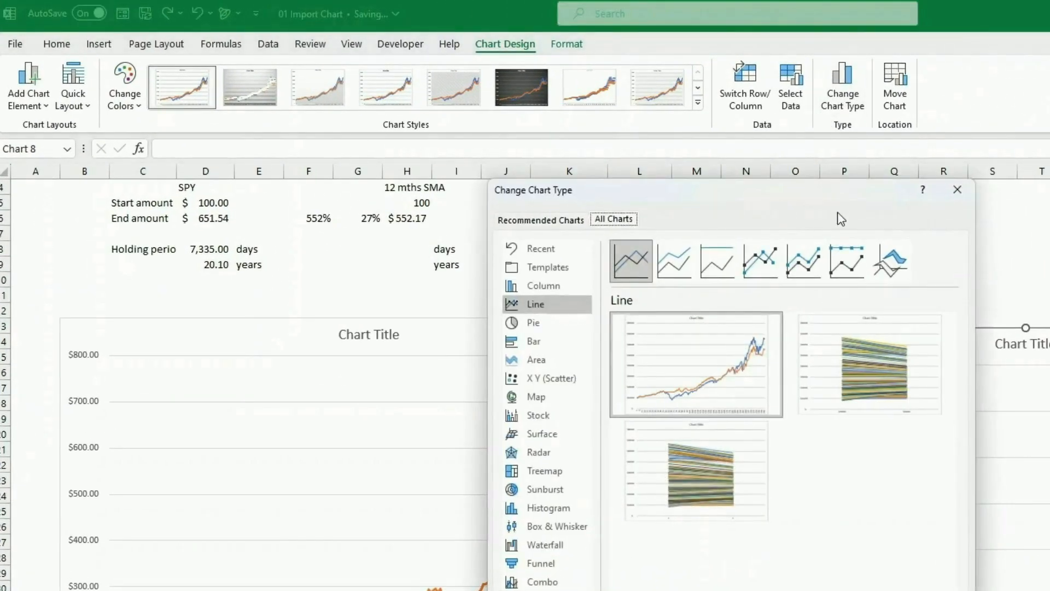
click(536, 360)
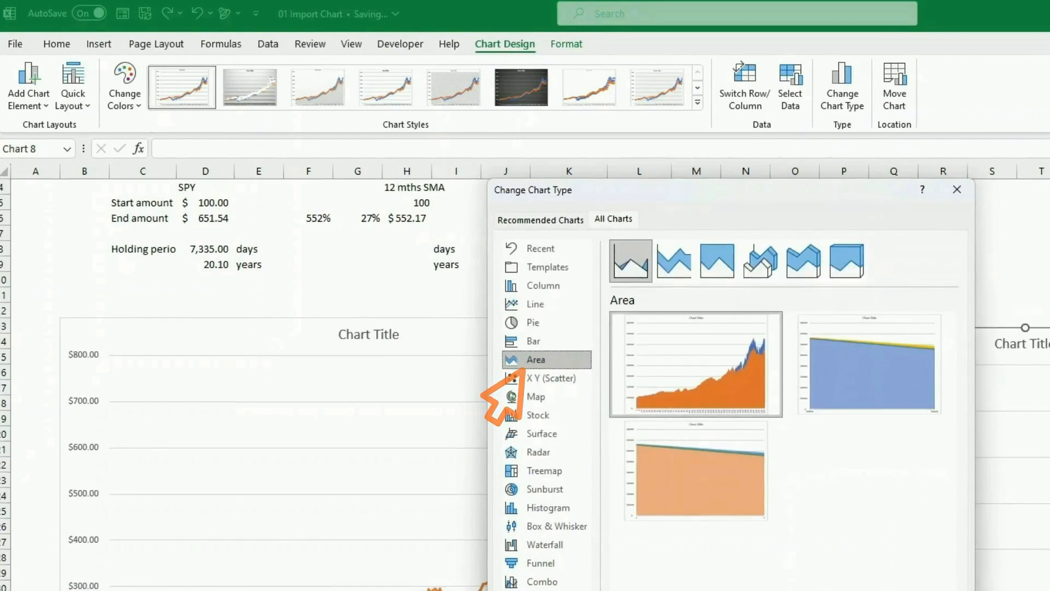
click(702, 504)
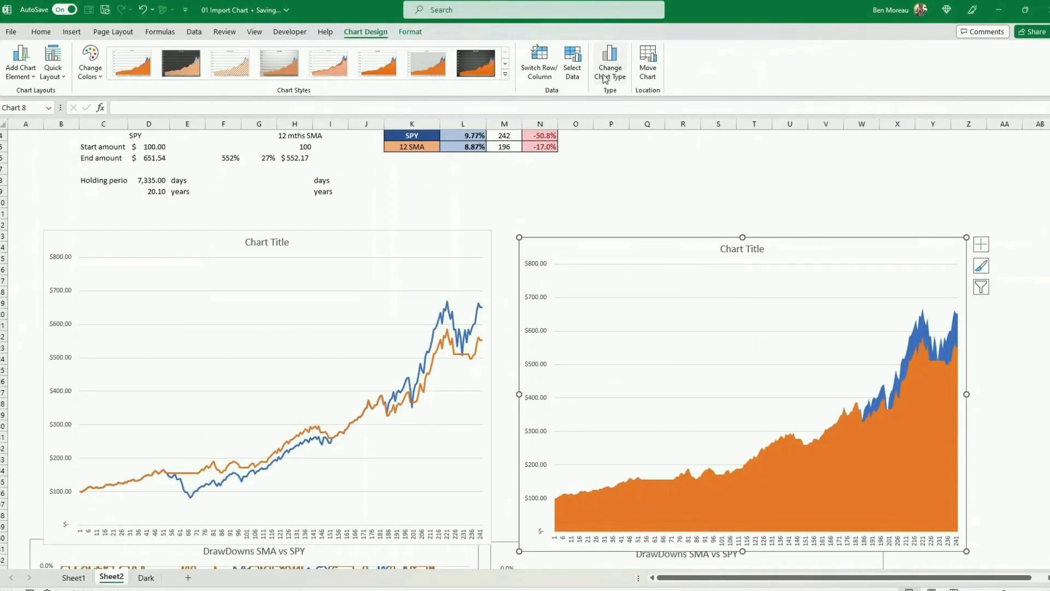
click(328, 70)
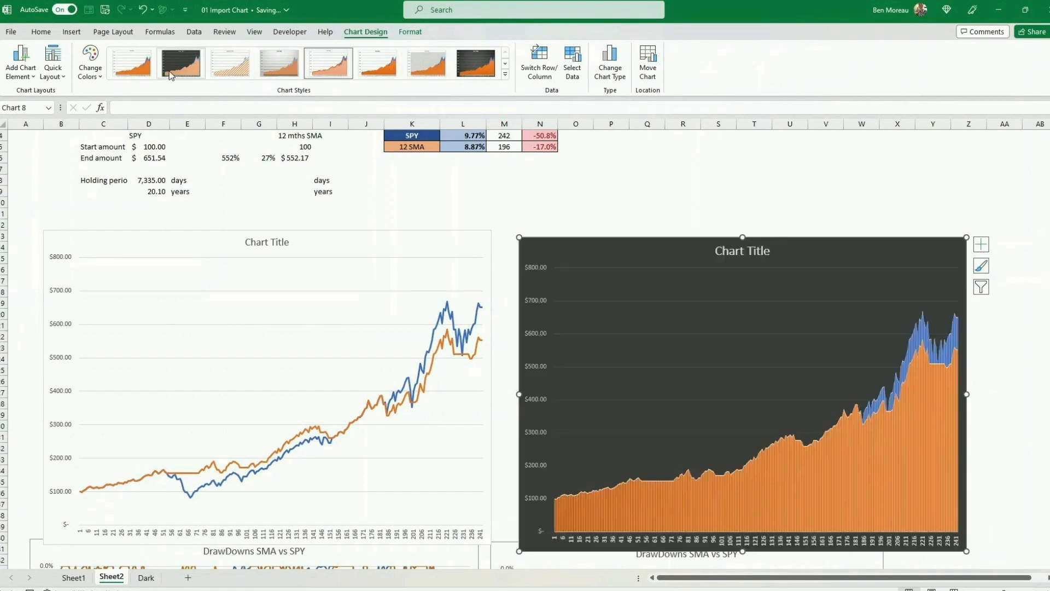
drag(712, 237, 711, 232)
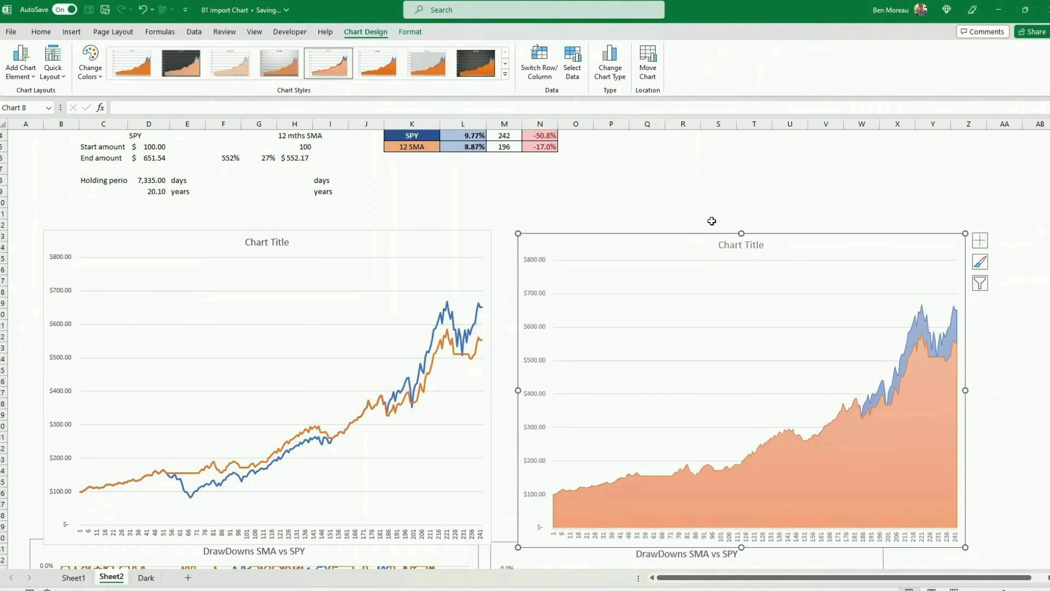
- On Sheet1, insert a line chart of the SPY drawdown values in K15:K255 and move it up the sheet
click(74, 577)
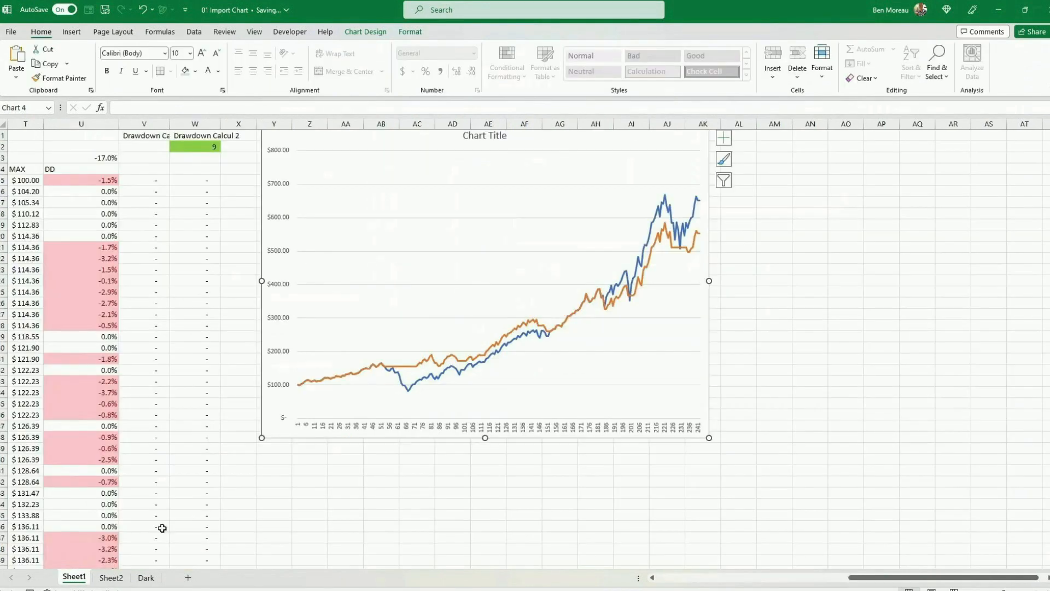
click(186, 486)
scroll(493, 328, left, 8)
scroll(638, 277, up, 3)
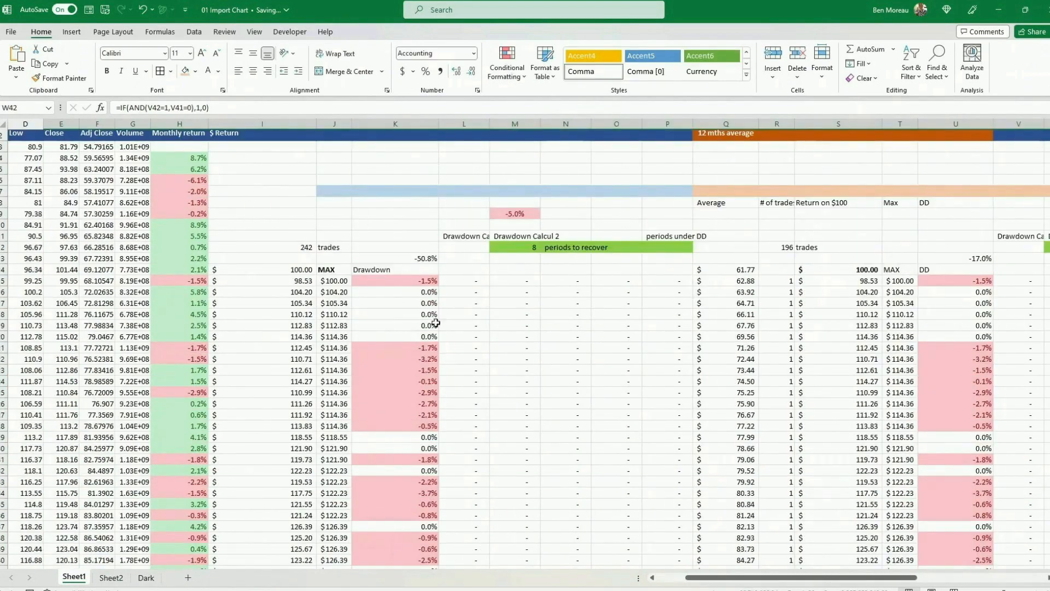
click(381, 281)
key(ctrl+shift+Down)
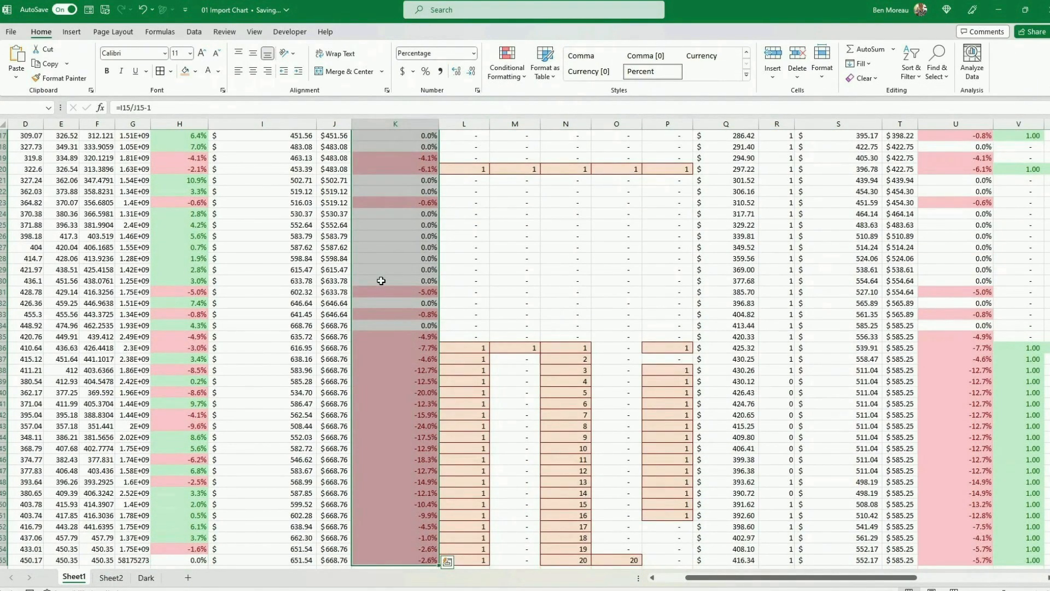
key(ctrl+q)
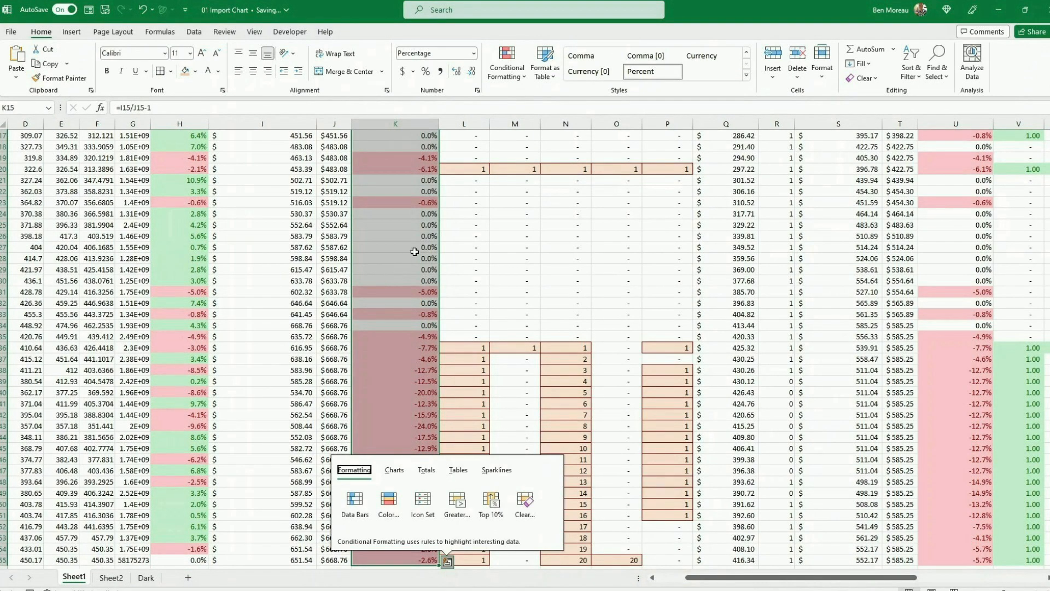
click(395, 470)
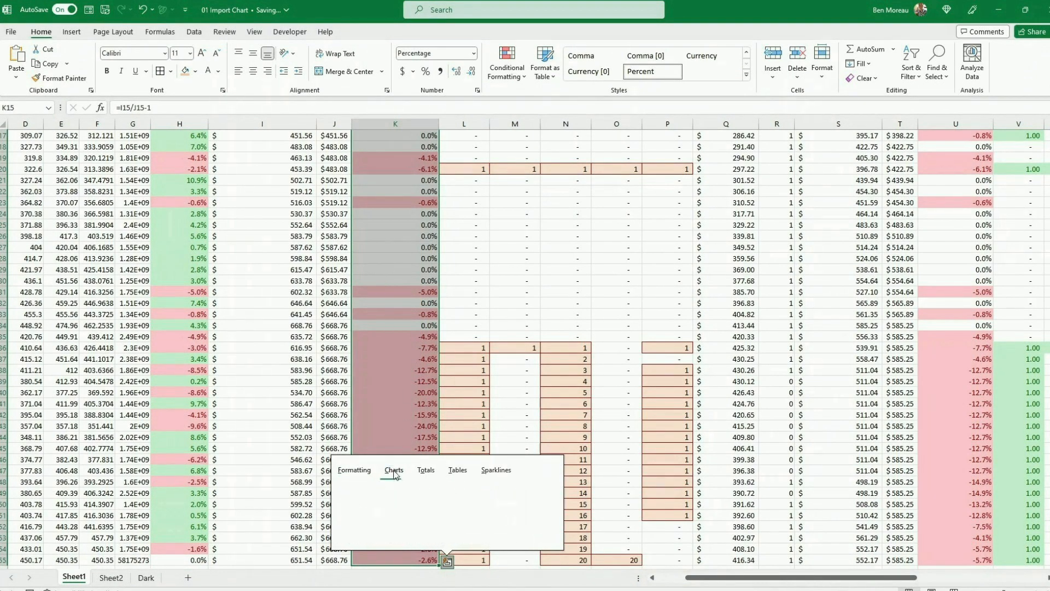
click(389, 498)
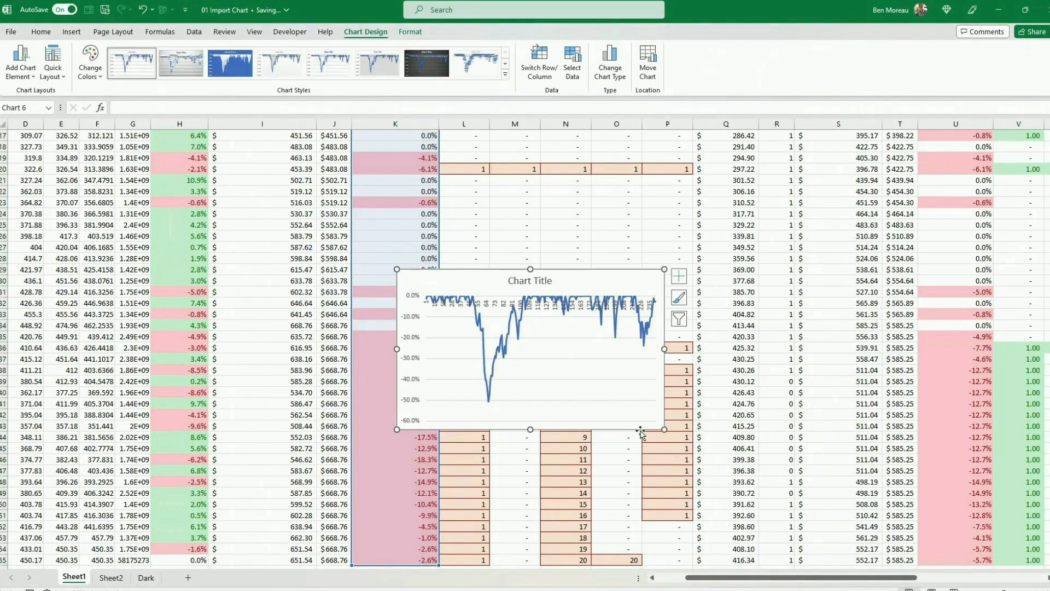
drag(641, 433, 634, 342)
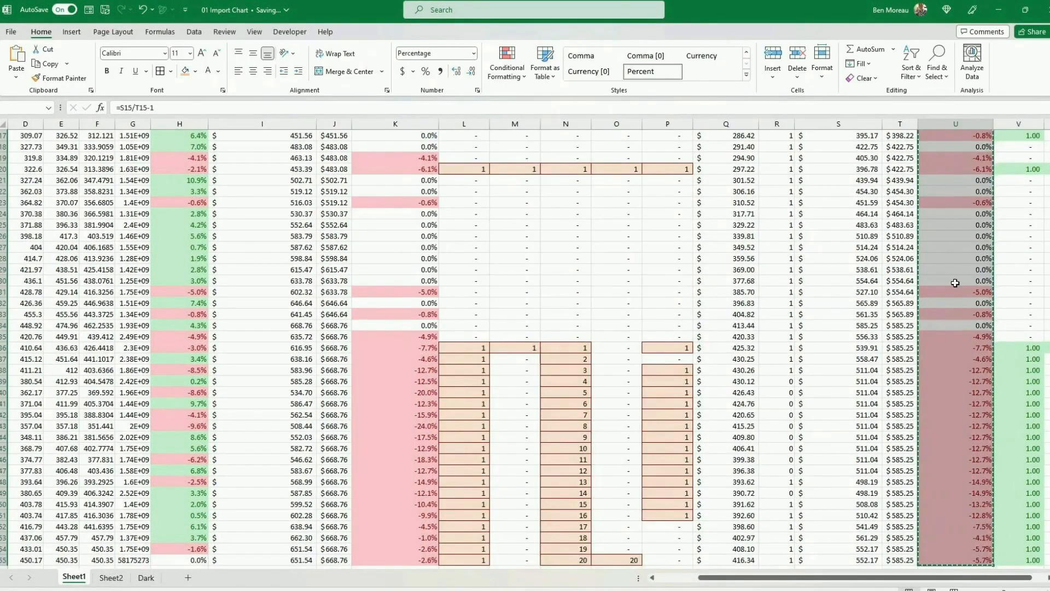
- Add the copied 12-month average drawdown values from column U as a second series in the drawdown chart and enlarge the chart
key(ctrl+Home)
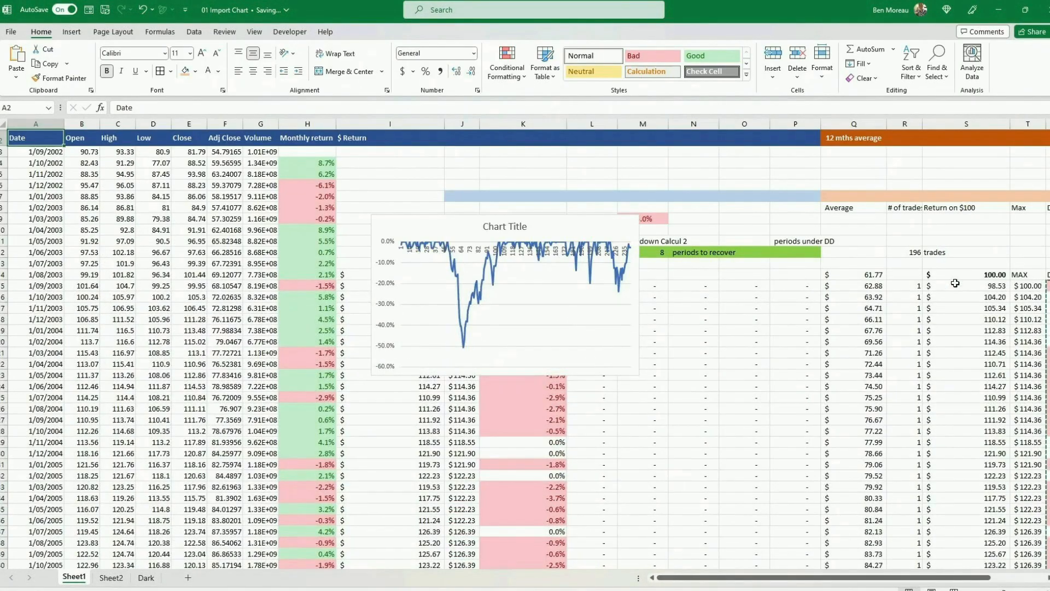
click(551, 300)
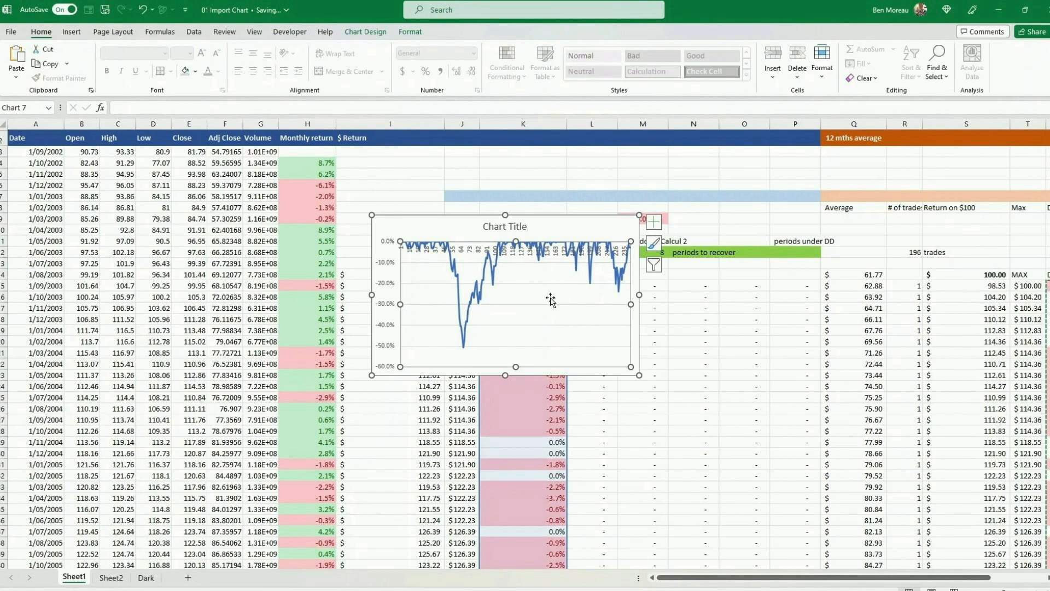
key(ctrl+v)
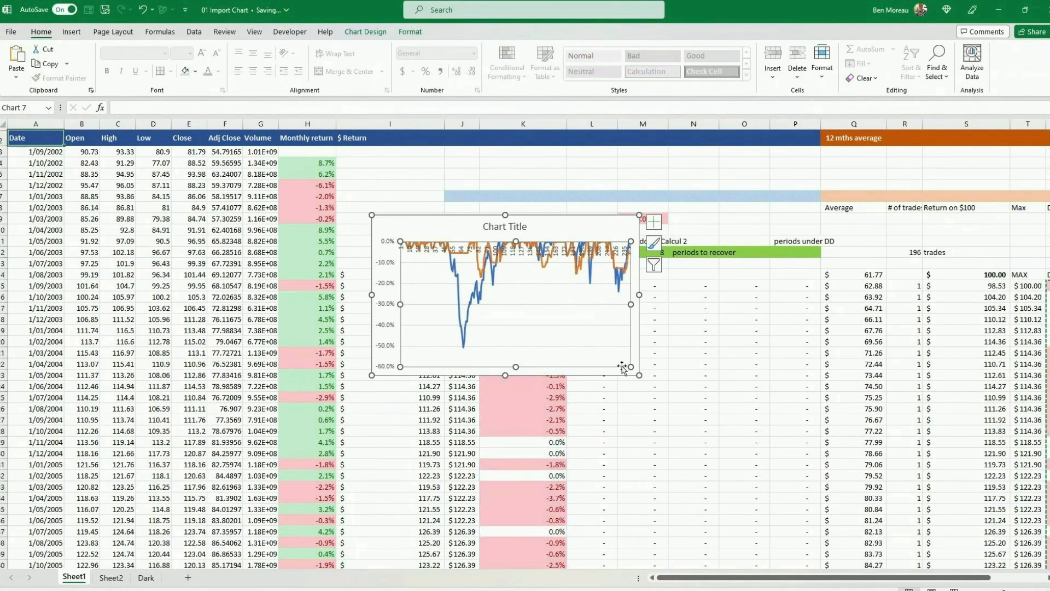
drag(635, 378, 658, 413)
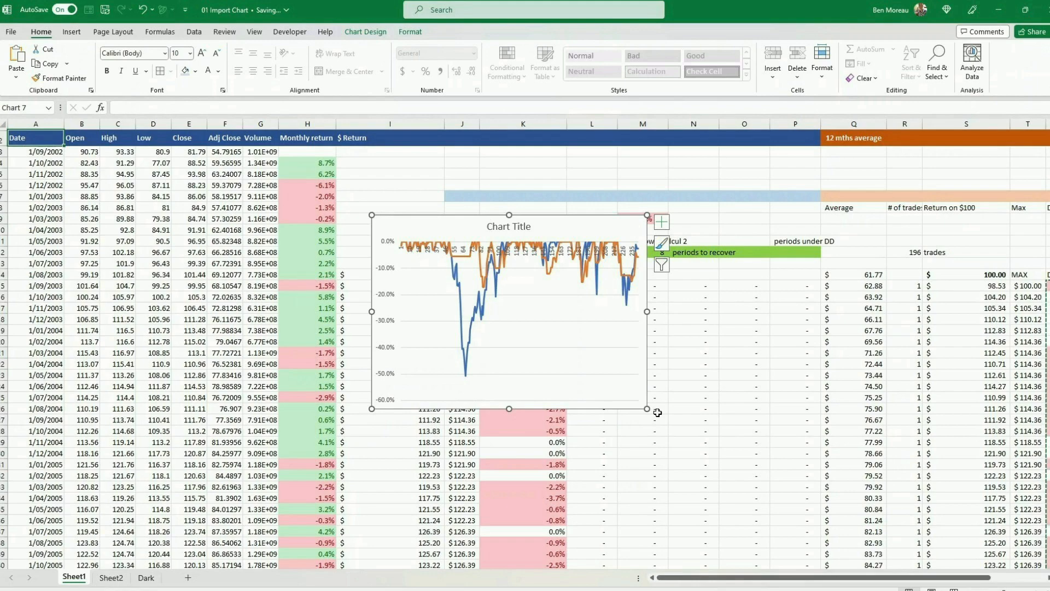
- Place a copy of the drawdown chart in Sheet2 at B42 and widen it to match the growth line chart above
click(112, 577)
scroll(176, 514, down, 3)
scroll(176, 514, down, 2)
click(49, 359)
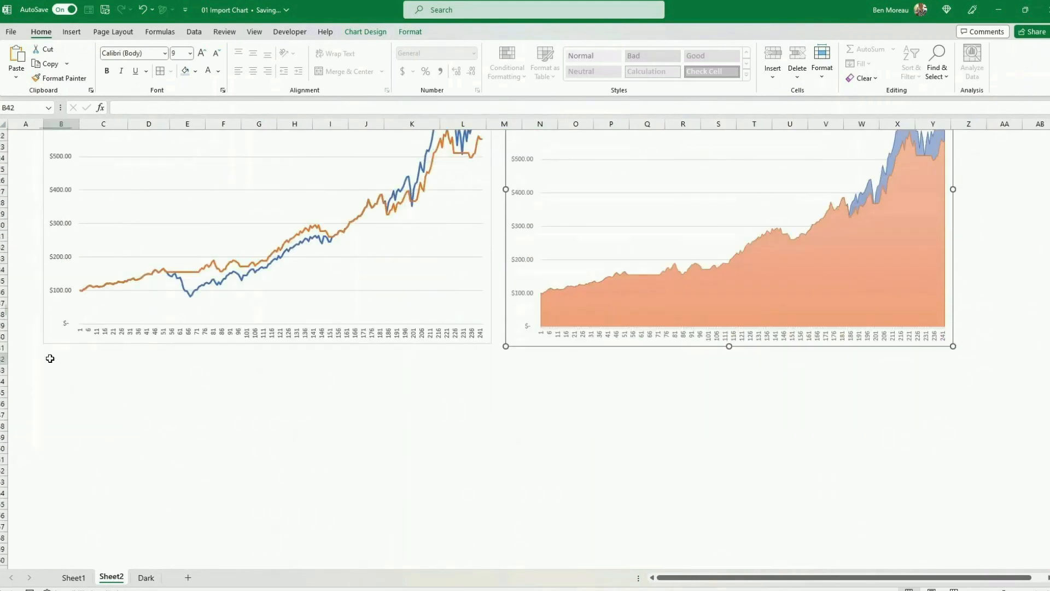
key(ctrl+v)
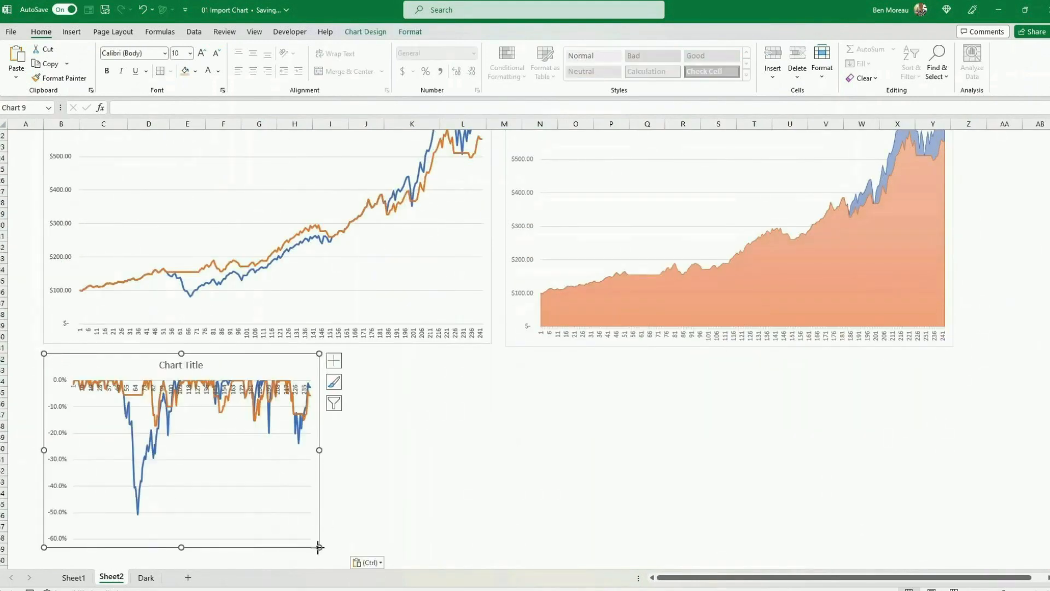
drag(319, 547, 490, 504)
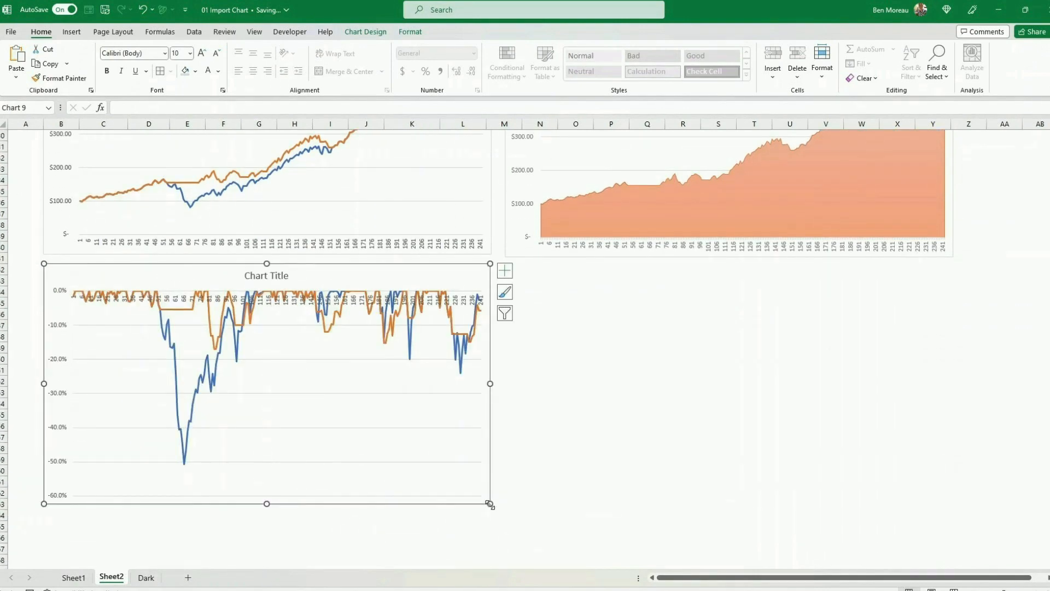
click(534, 471)
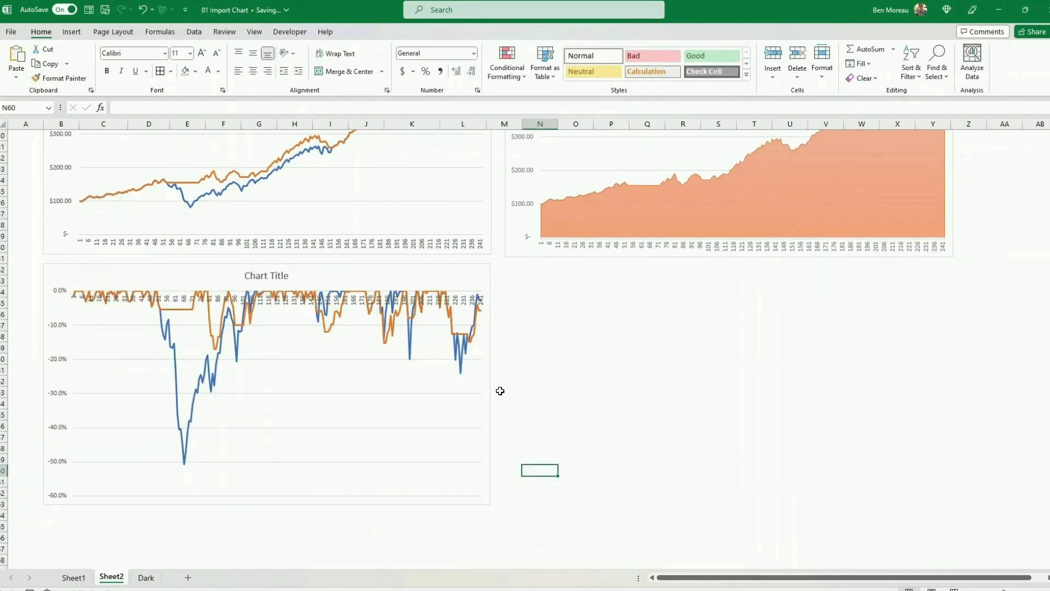
- Delete the horizontal axis labels from the drawdown chart and both growth charts on Sheet2
click(296, 308)
key(Delete)
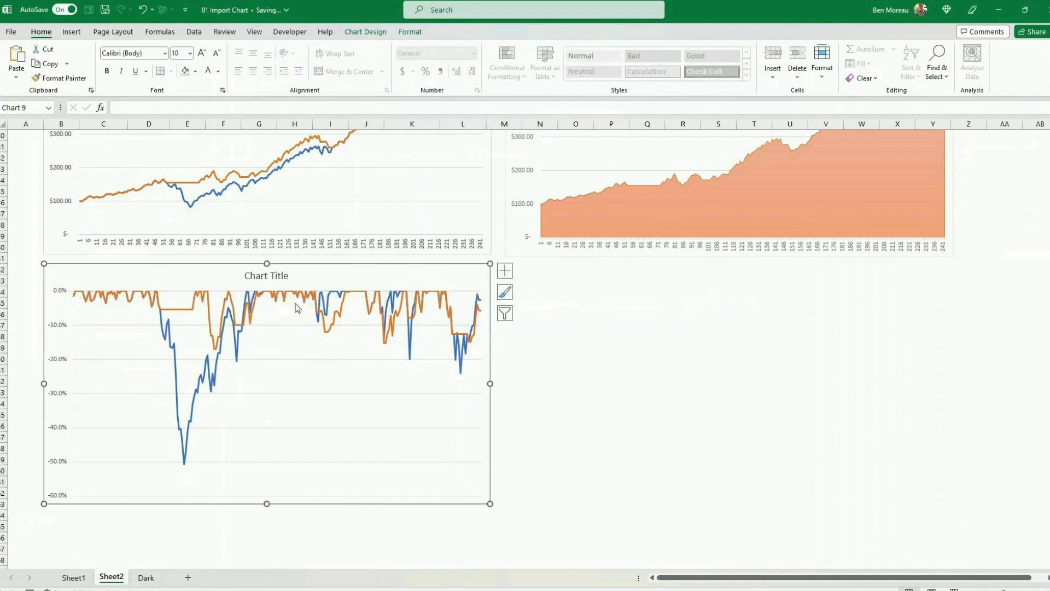
click(319, 252)
key(Delete)
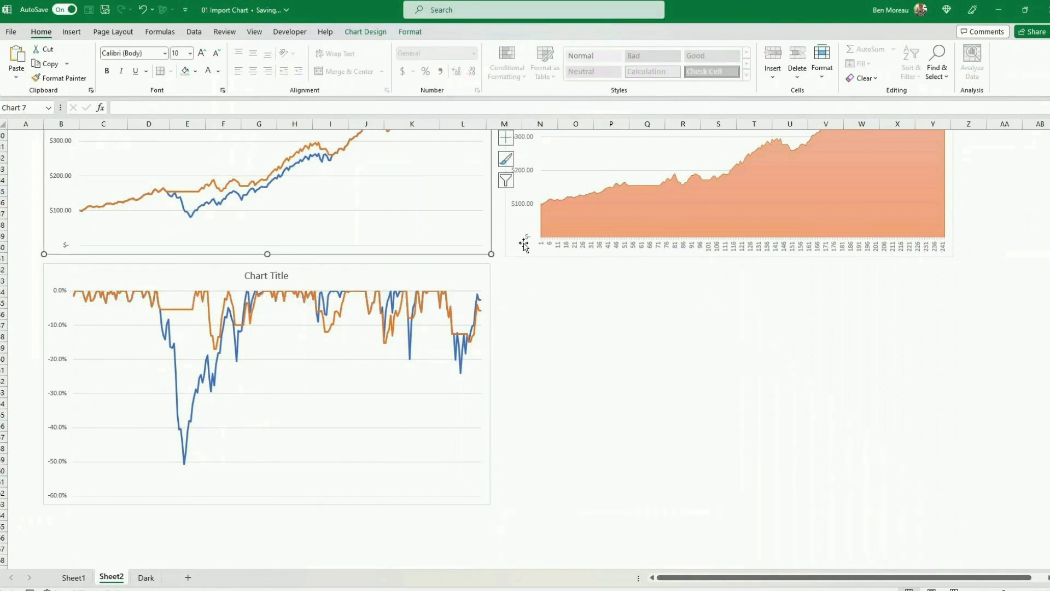
click(569, 247)
key(Delete)
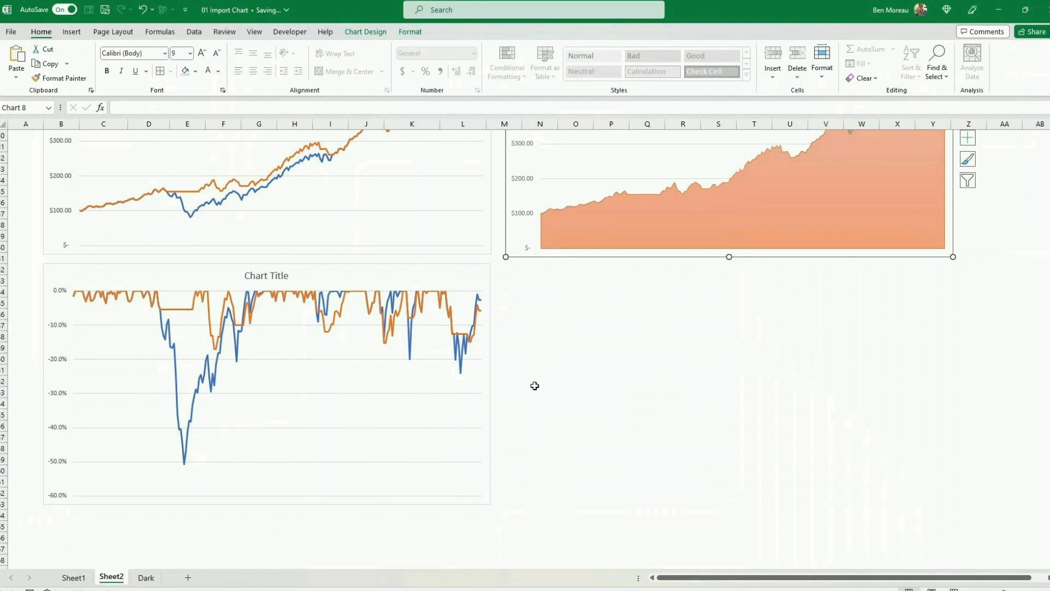
- Duplicate the drawdown line chart on Sheet2 so the copy sits beside the original, below the growth area chart
click(488, 456)
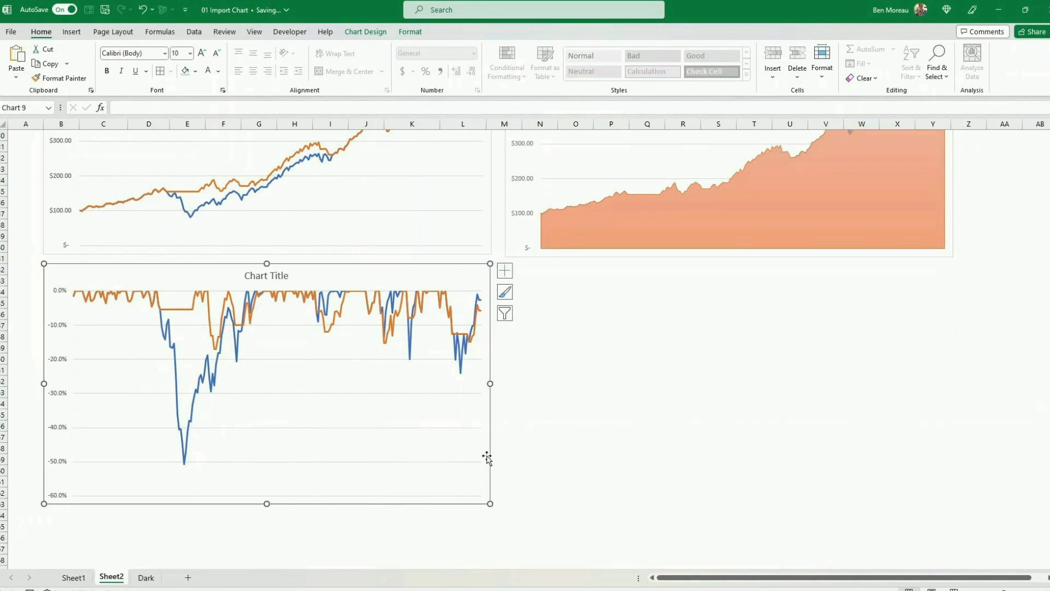
key(ctrl+c)
key(ctrl+v)
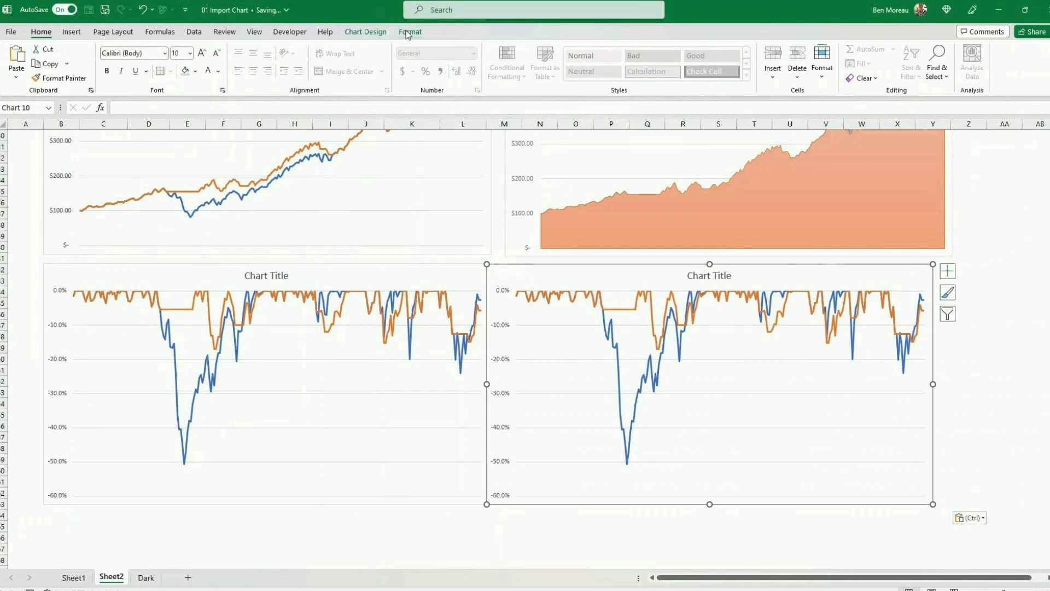
- Convert the duplicated drawdown chart to an Area chart and apply the translucent outlined style
click(366, 32)
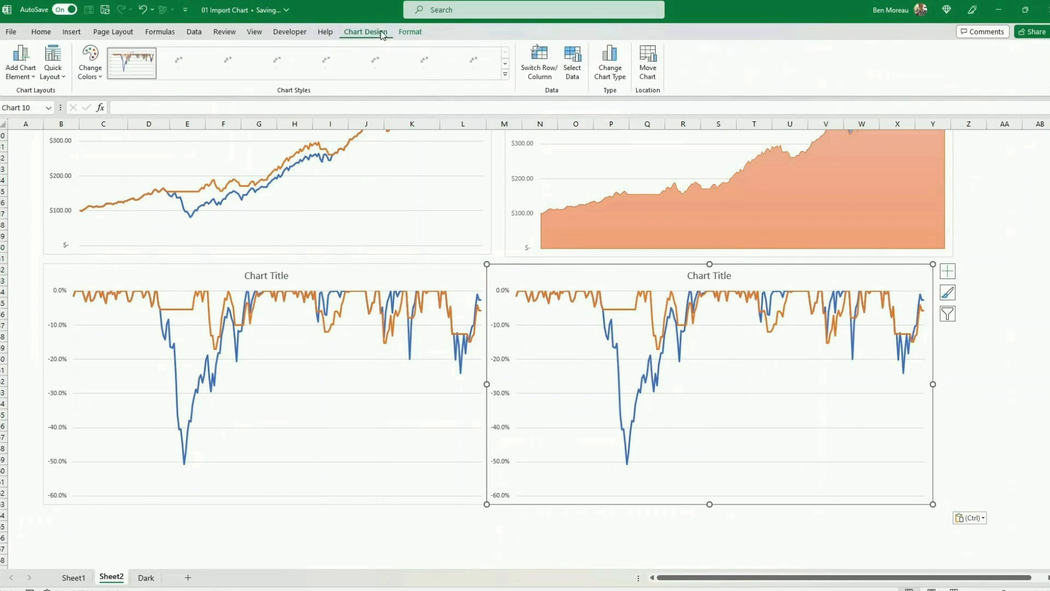
click(617, 77)
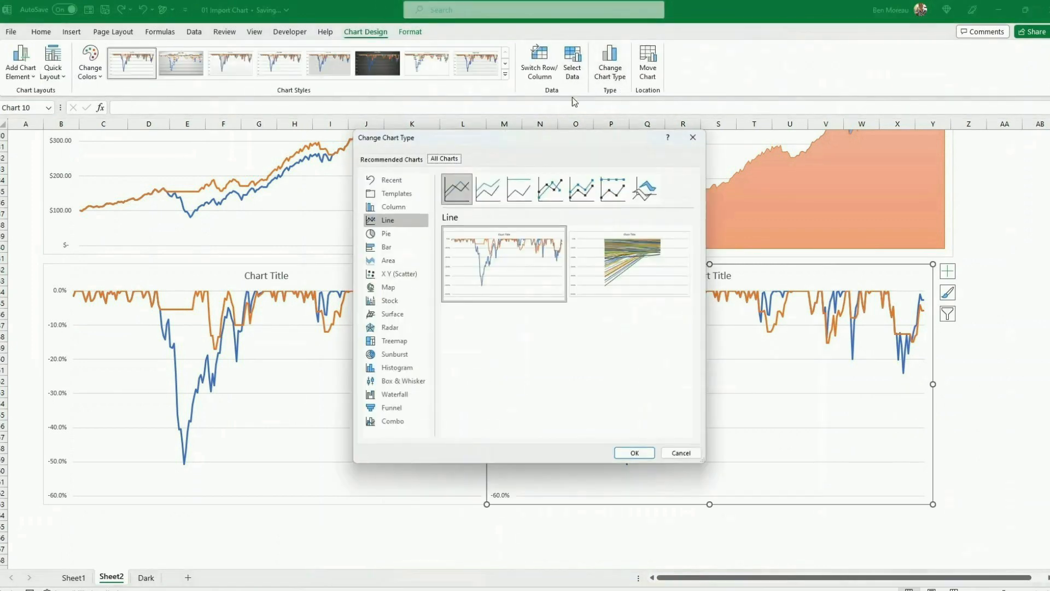
click(383, 262)
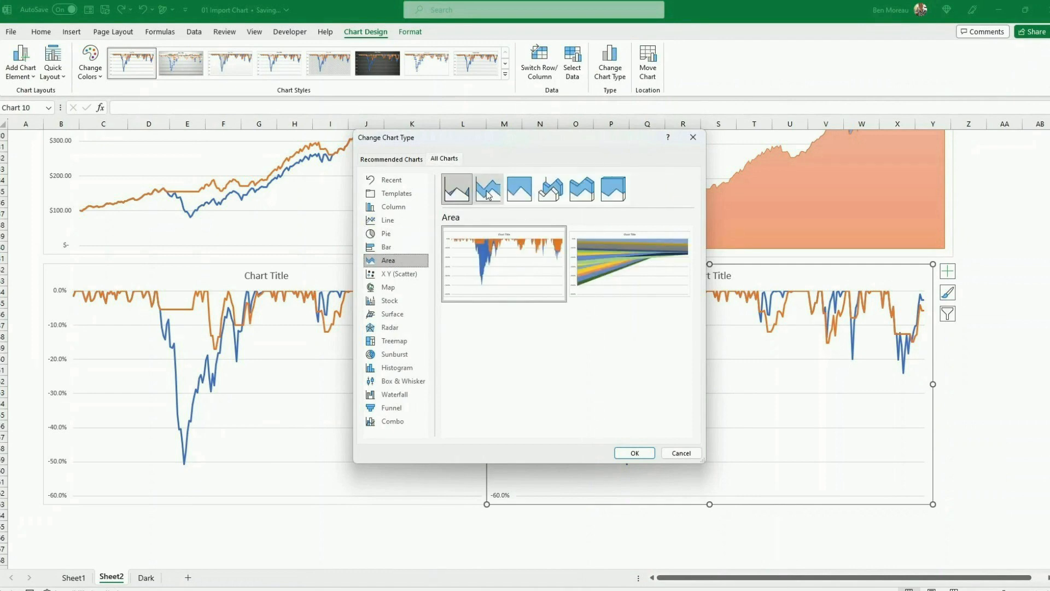
click(630, 453)
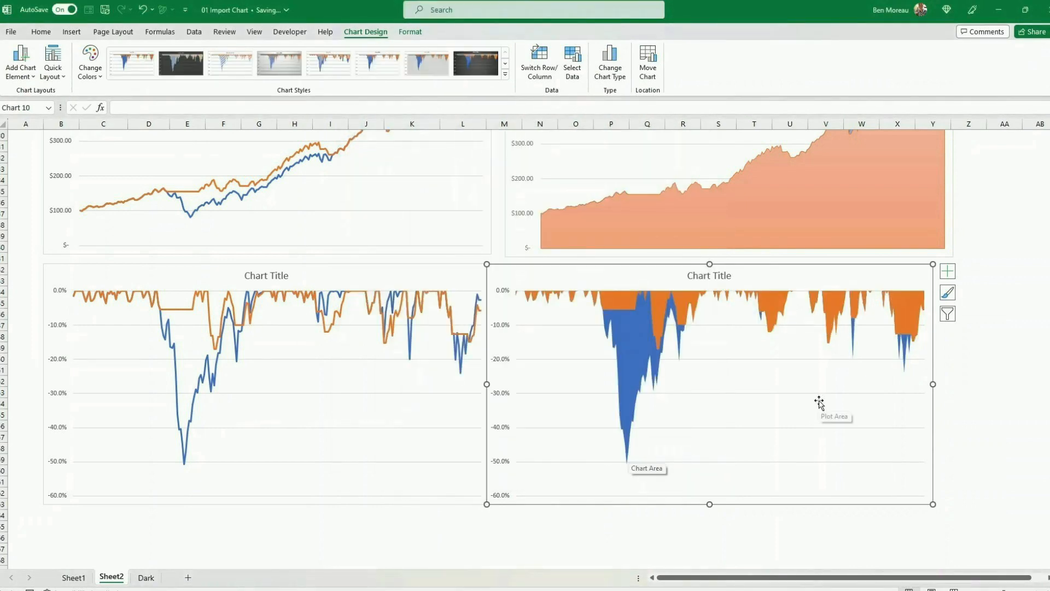
click(431, 67)
click(506, 74)
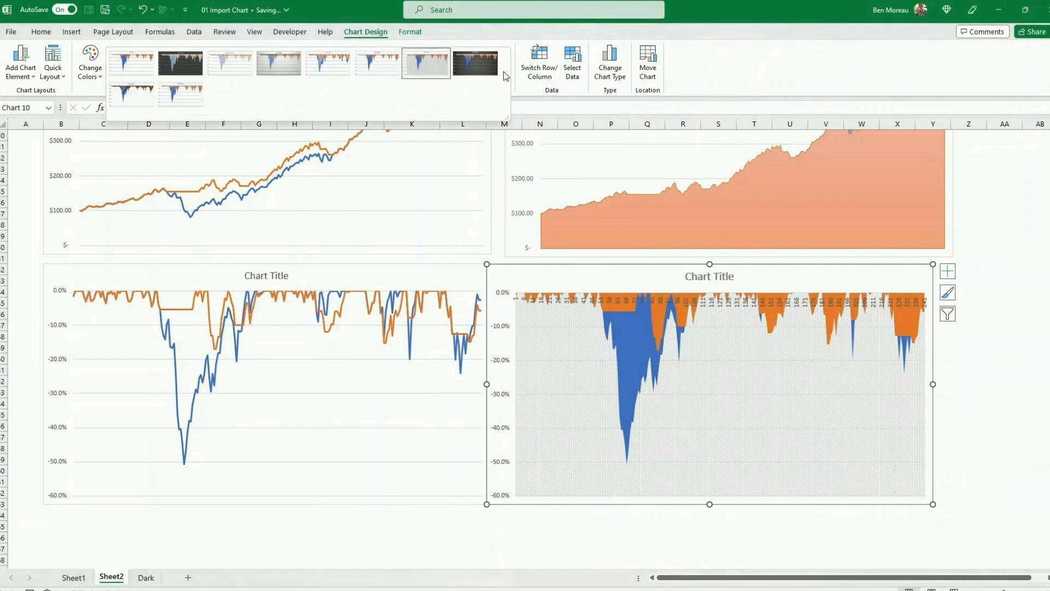
click(318, 62)
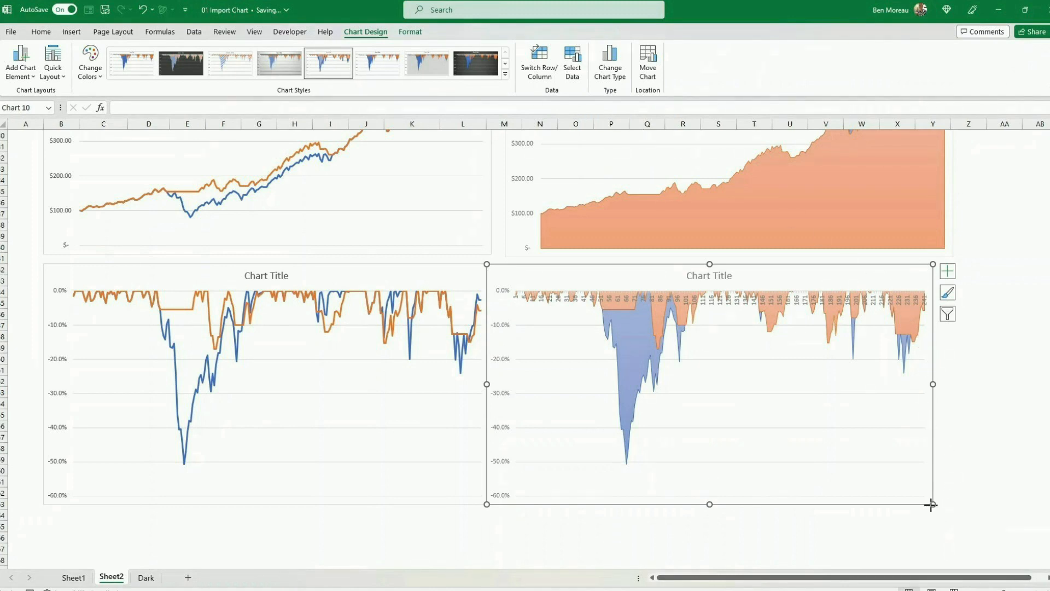
- Enlarge the drawdown area chart slightly, nudge the line version beside it, and delete the area chart's horizontal axis labels
drag(931, 504, 936, 518)
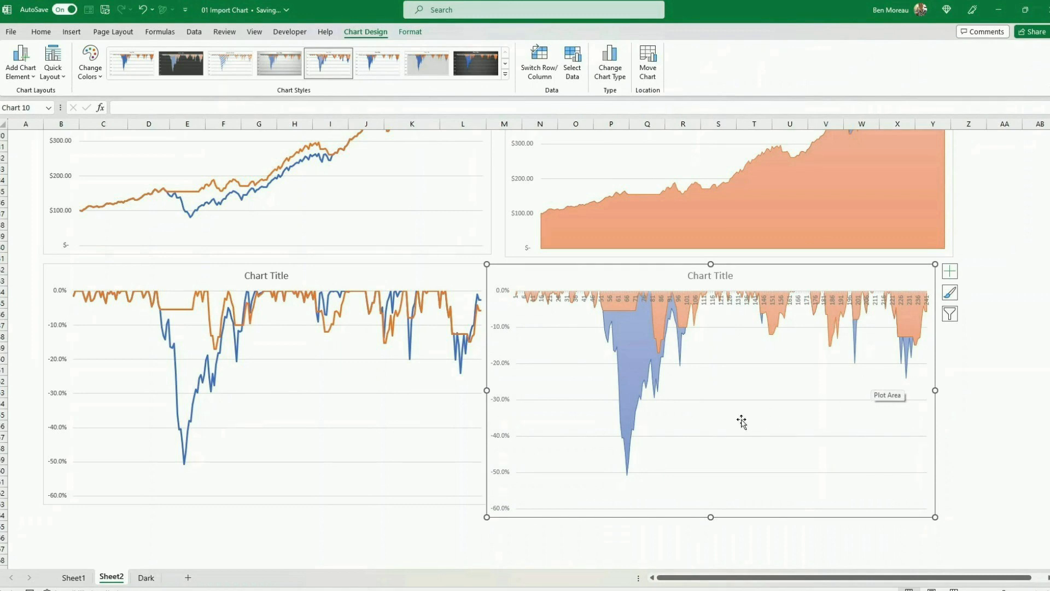
drag(468, 506, 460, 513)
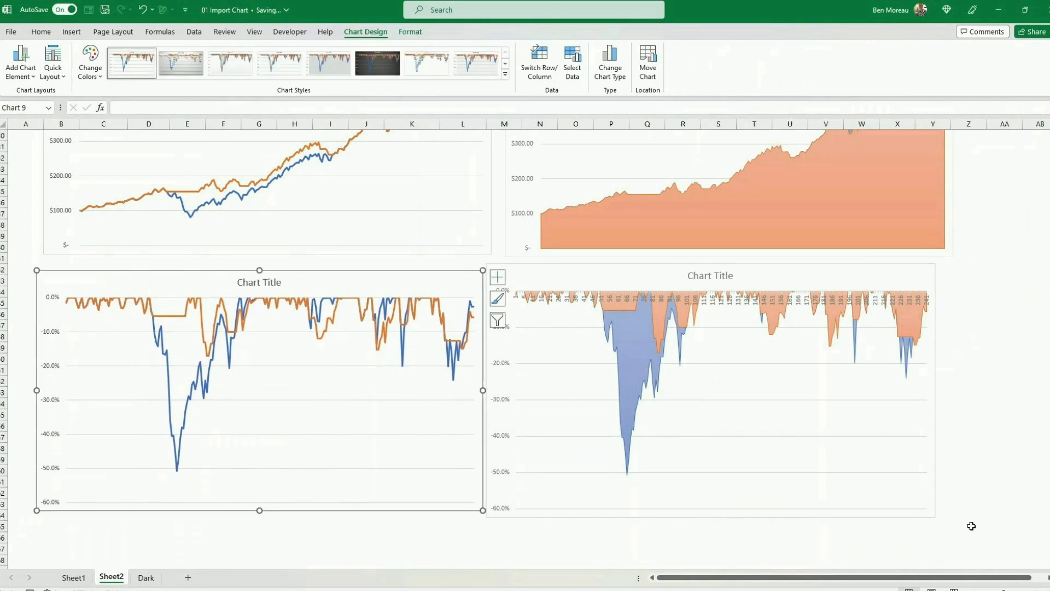
click(809, 302)
key(Delete)
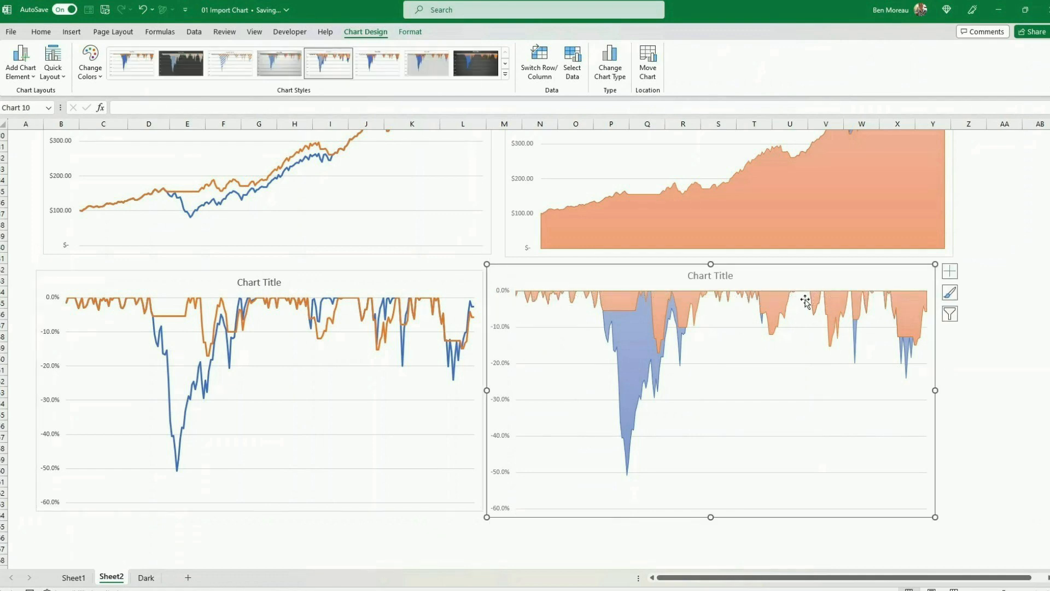
- Fill the cell range behind all four Sheet2 charts with dark blue as a dashboard background
drag(958, 537, 16, 237)
click(195, 71)
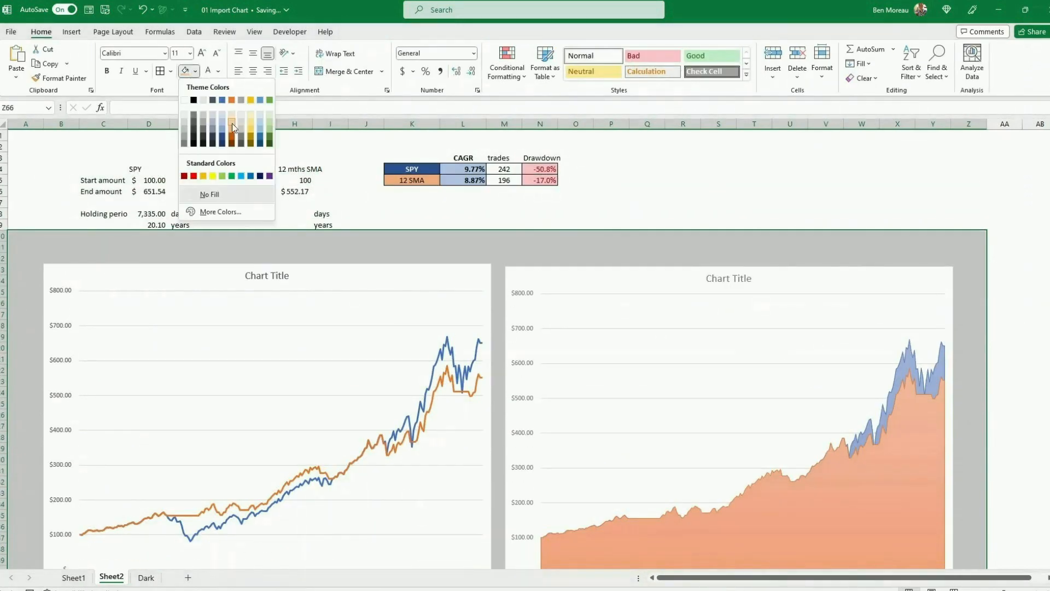
click(227, 147)
- Remove the background fill from both growth charts and both drawdown charts so the dark blue cells show through
scroll(394, 247, down, 12)
scroll(491, 292, up, 5)
click(491, 292)
click(410, 32)
click(438, 49)
click(444, 192)
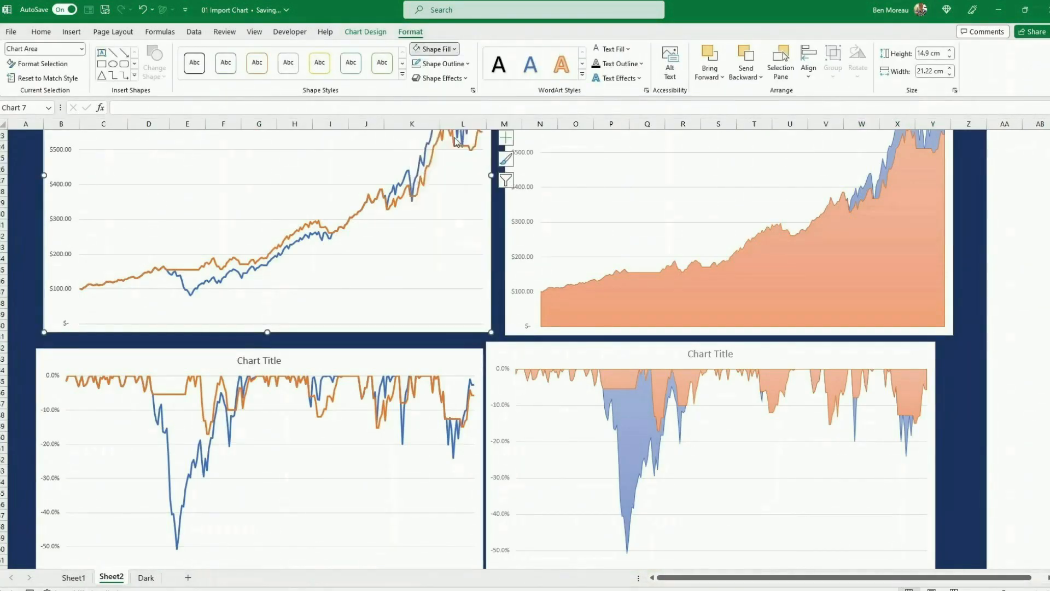
click(609, 256)
click(519, 335)
key(F4)
click(519, 346)
key(F4)
click(480, 353)
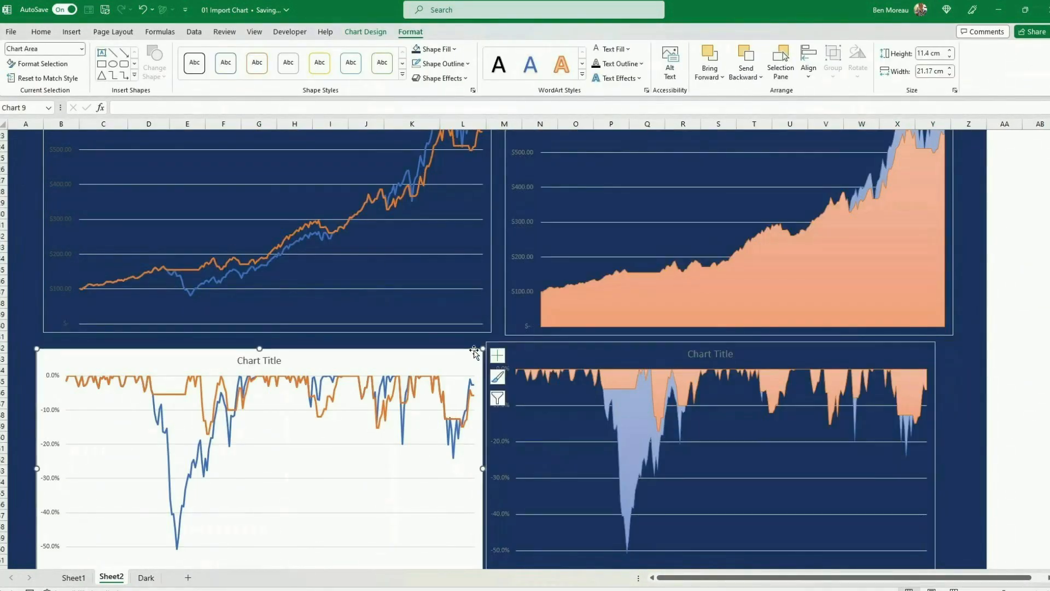
key(F4)
- Set the vertical axis labels of all four charts to white text
click(521, 300)
click(65, 214)
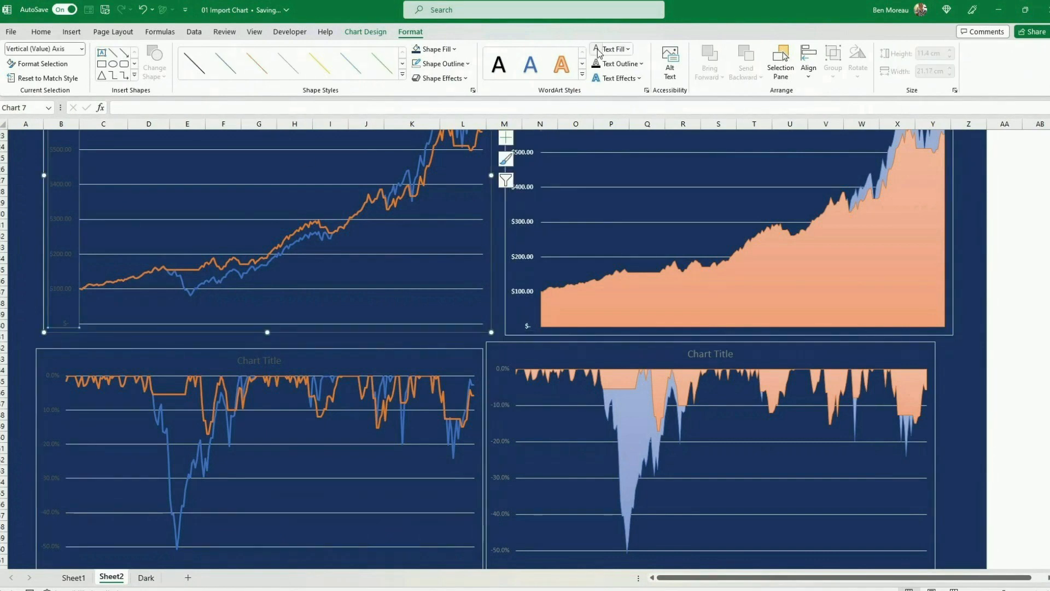
click(51, 444)
click(596, 49)
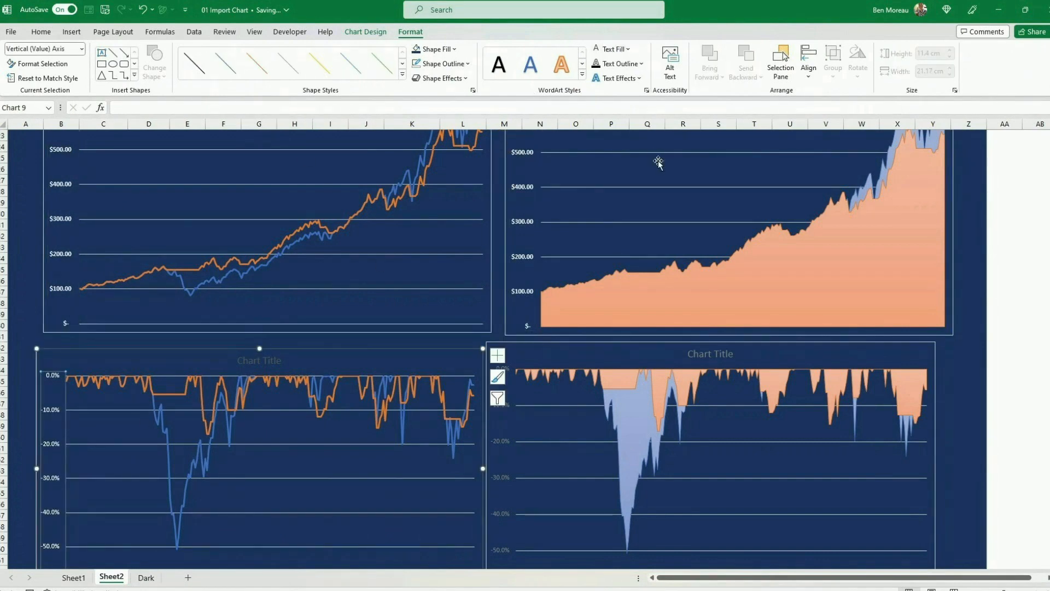
scroll(591, 307, down, 2)
click(506, 414)
click(610, 49)
click(1003, 329)
- Delete the placeholder chart titles from both growth charts and both drawdown charts
scroll(1004, 328, up, 6)
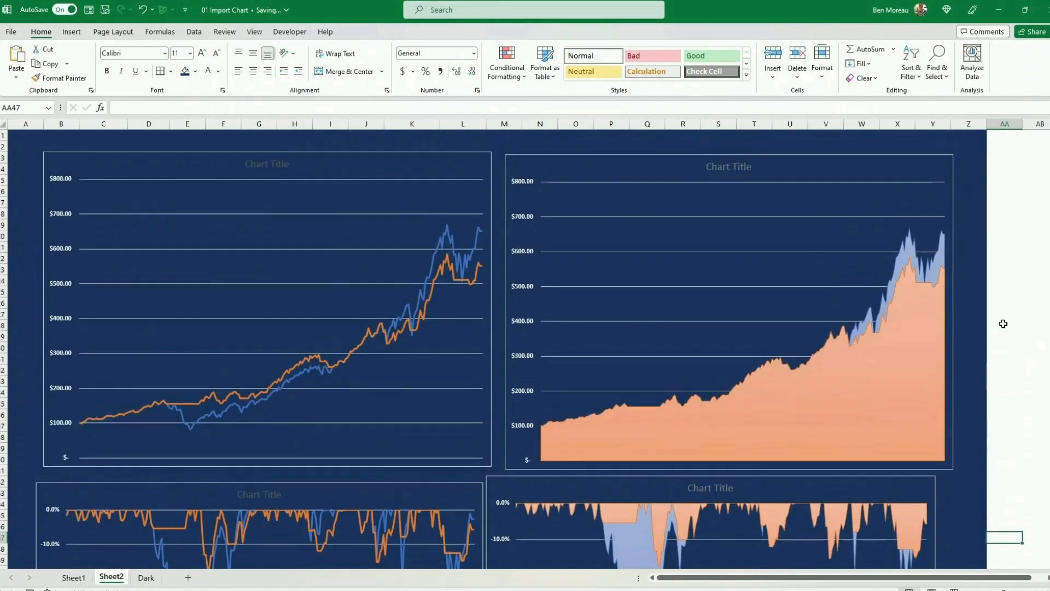
click(743, 168)
right_click(743, 169)
click(763, 198)
right_click(257, 165)
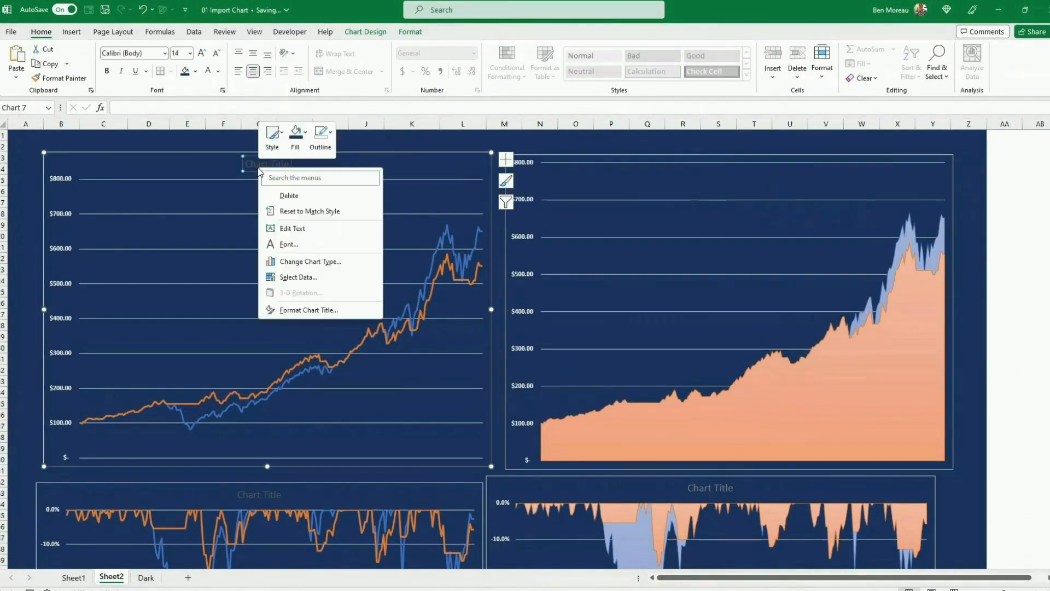
click(279, 191)
scroll(575, 331, down, 3)
right_click(710, 388)
click(753, 425)
click(260, 394)
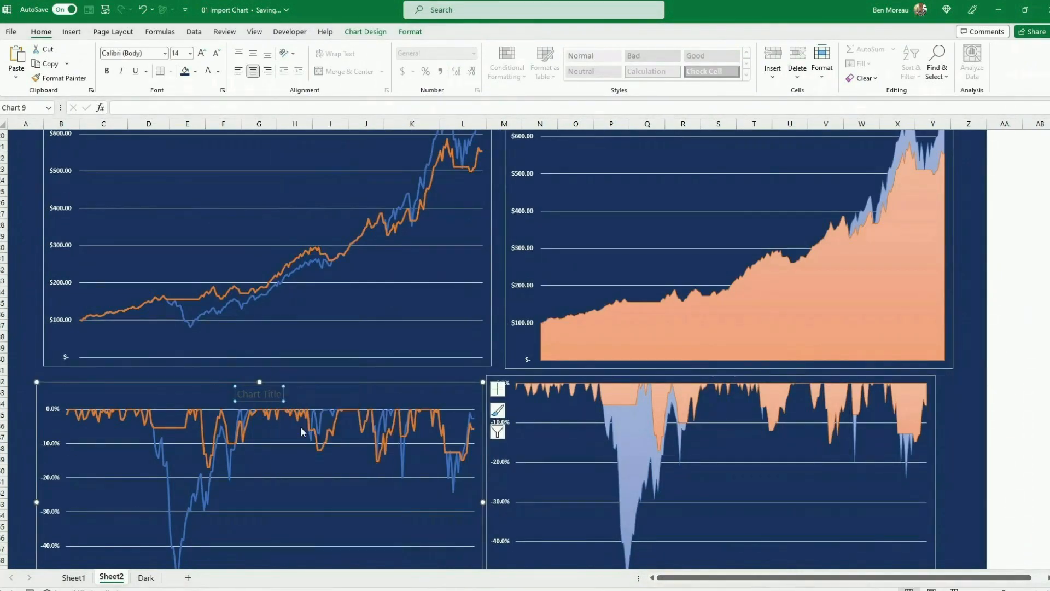
key(Delete)
- Insert a text box overlapping the two growth charts for the heading "SPY vs SMA Performance"
scroll(260, 394, up, 2)
click(71, 31)
click(873, 60)
drag(452, 179, 664, 226)
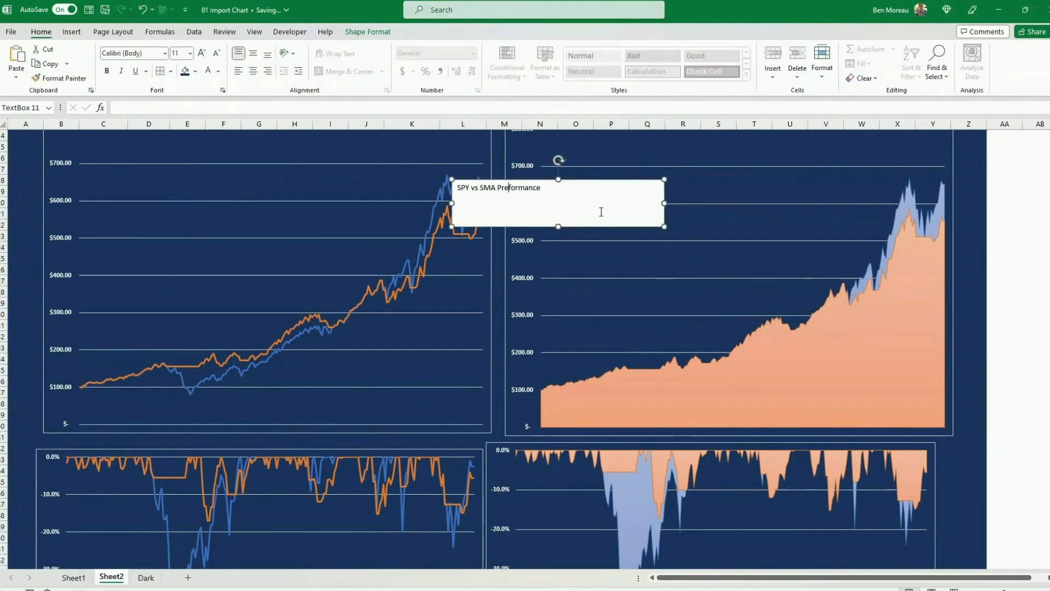
- Correct the heading's spelling to "SPY vs SMA Performance" and enlarge its text to 24 pt
key(ctrl+shift+period)
key(ctrl+shift+period)
key(ctrl+shift+period)
key(ctrl+shift+period)
key(ctrl+shift+period)
key(ctrl+shift+period)
key(ctrl+shift+period)
key(ctrl+shift+comma)
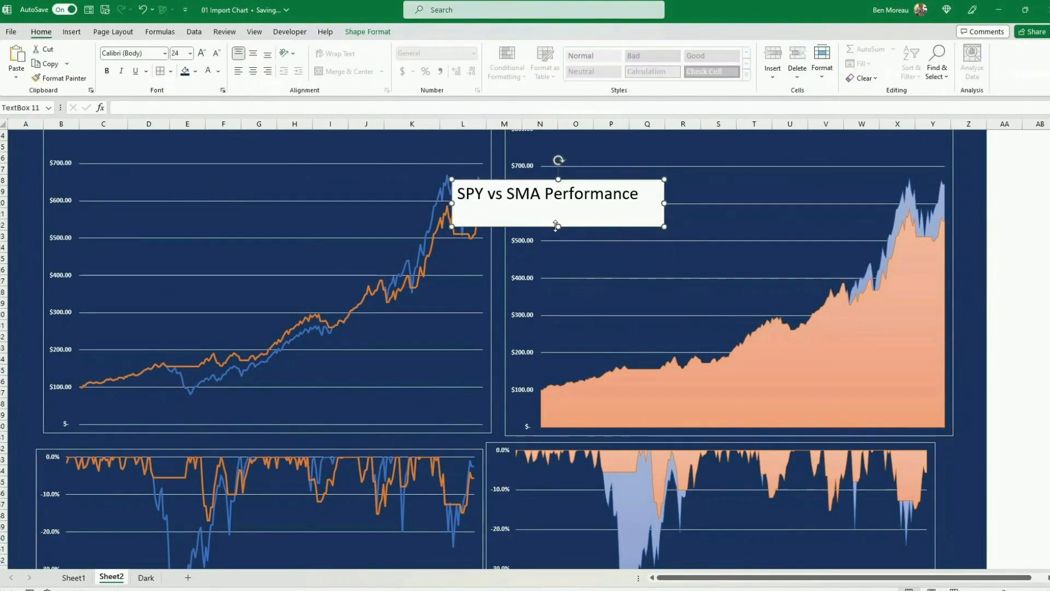
- Shrink the heading box to about 1.27 cm high, move it up between the growth charts, and fill it light blue
drag(558, 227, 515, 167)
click(195, 71)
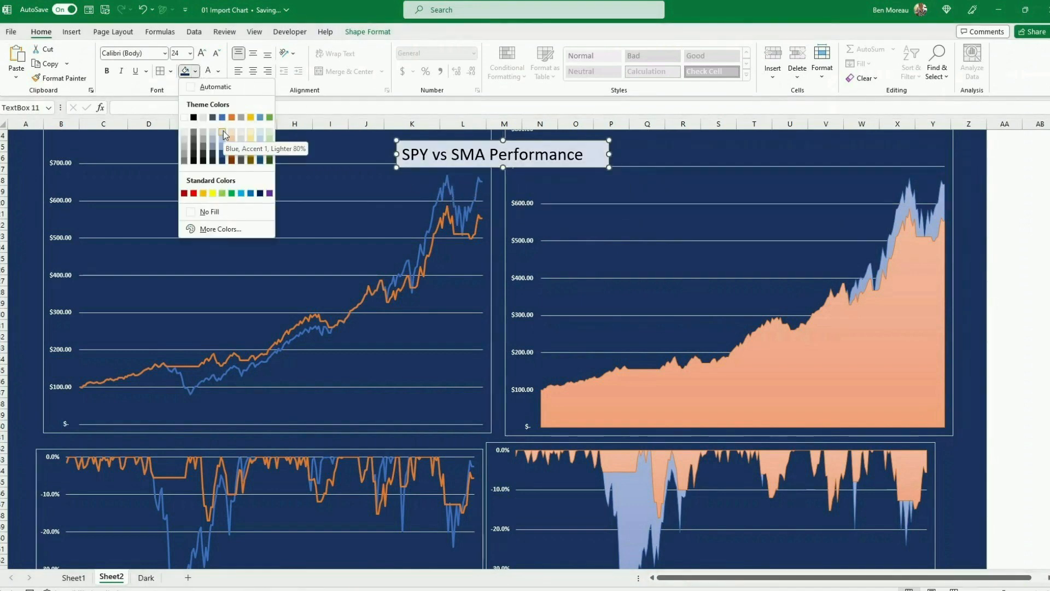
click(223, 137)
- Try a gradient on the heading box, restyle its text as bold white, and apply a solid light blue Accent 5 fill
click(195, 72)
click(367, 31)
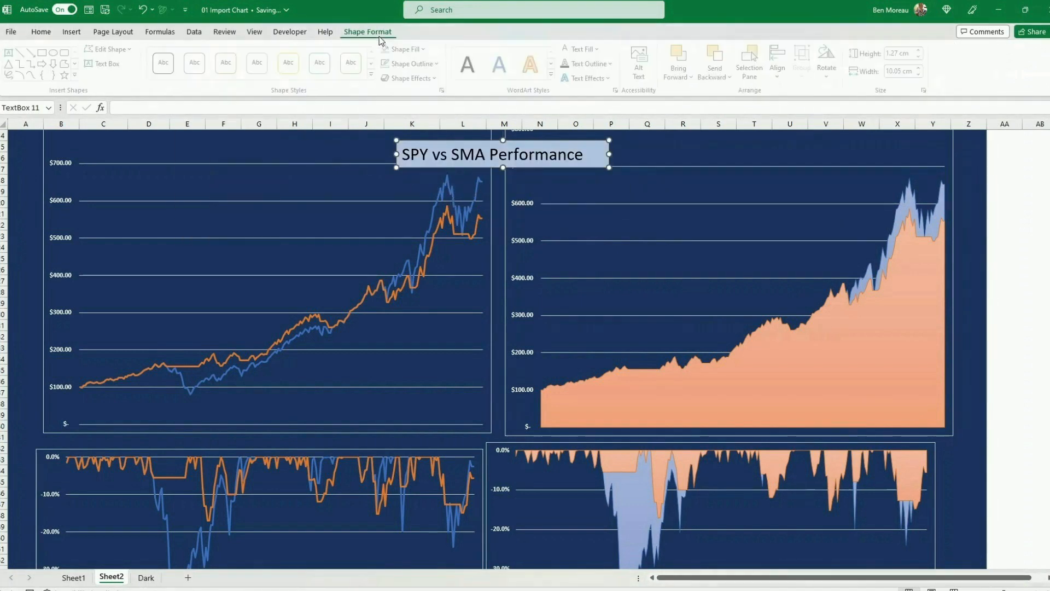
click(405, 78)
click(408, 48)
click(528, 303)
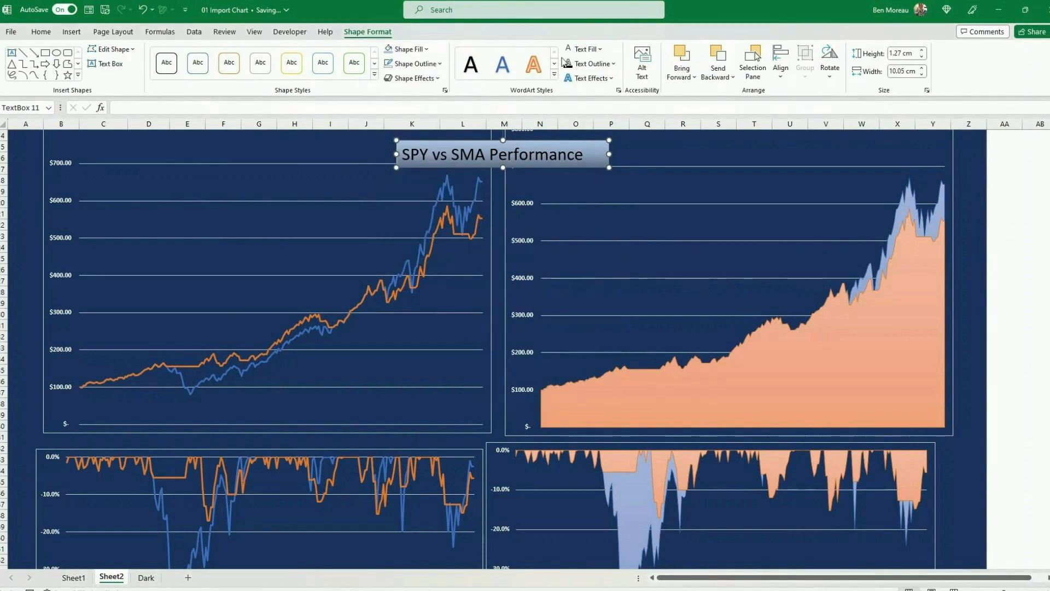
click(419, 51)
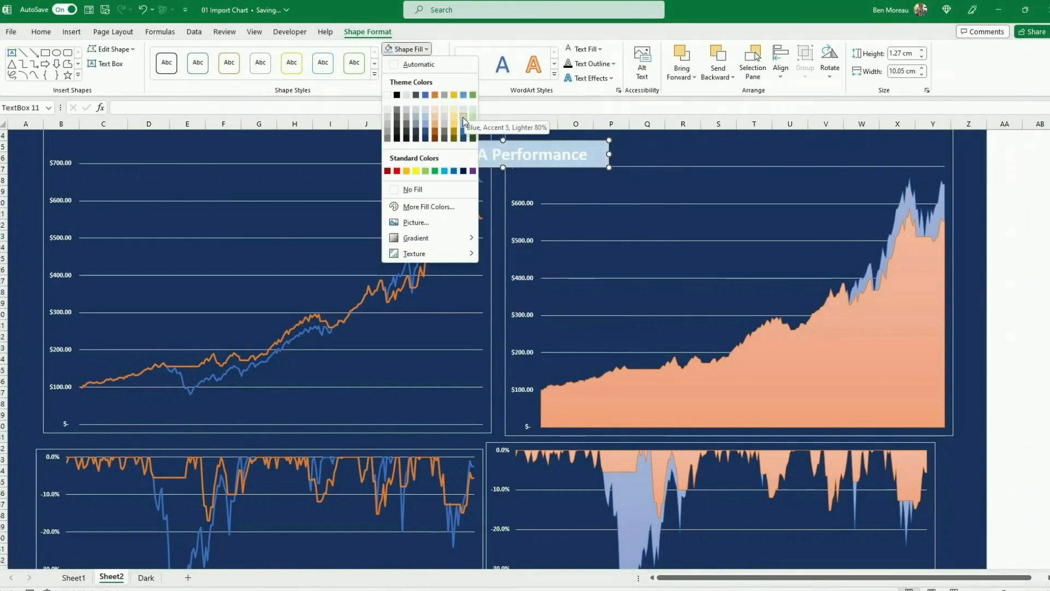
click(462, 115)
- Compare the heading with the Dark sheet's design and recolour the heading text dark blue
click(1005, 225)
scroll(784, 263, up, 1)
click(143, 578)
click(119, 579)
click(530, 199)
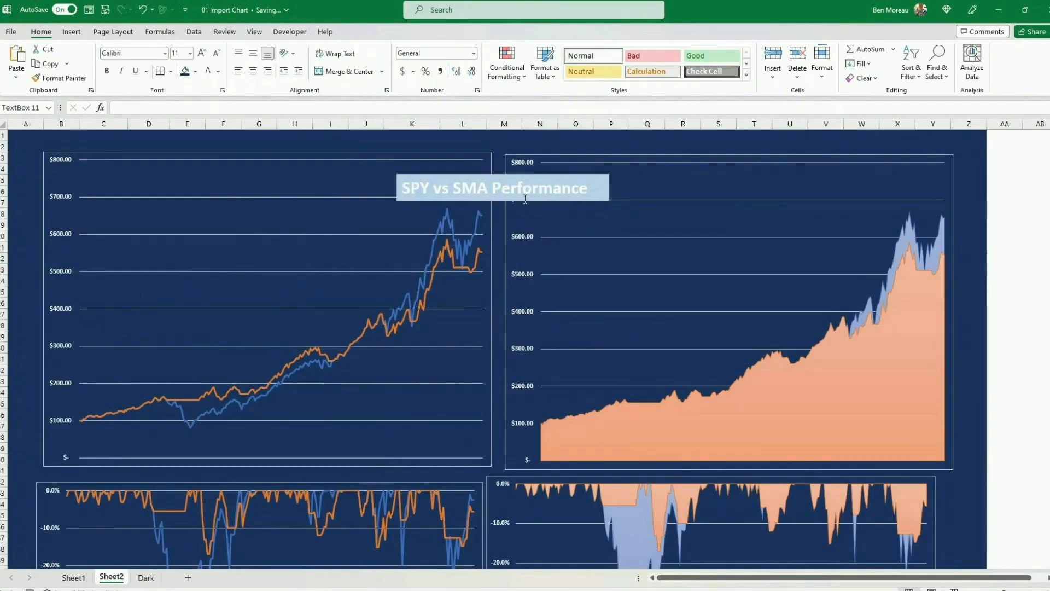
click(372, 33)
click(600, 50)
click(597, 138)
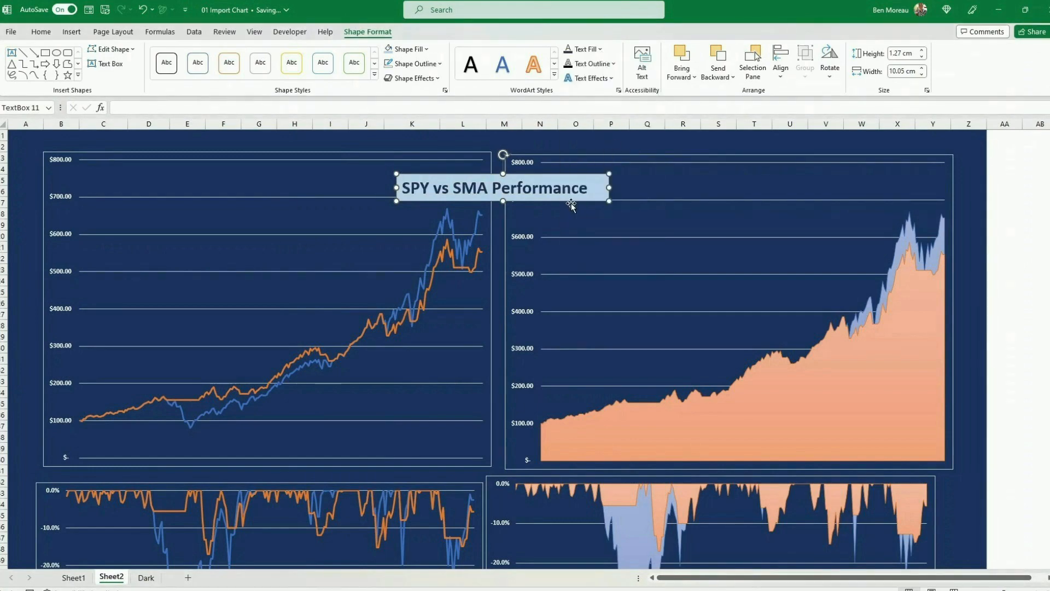
- Move the heading box up to the growth charts' top edge, give it a paler blue fill, and recheck the Dark sheet
drag(570, 201, 571, 183)
click(426, 49)
click(457, 72)
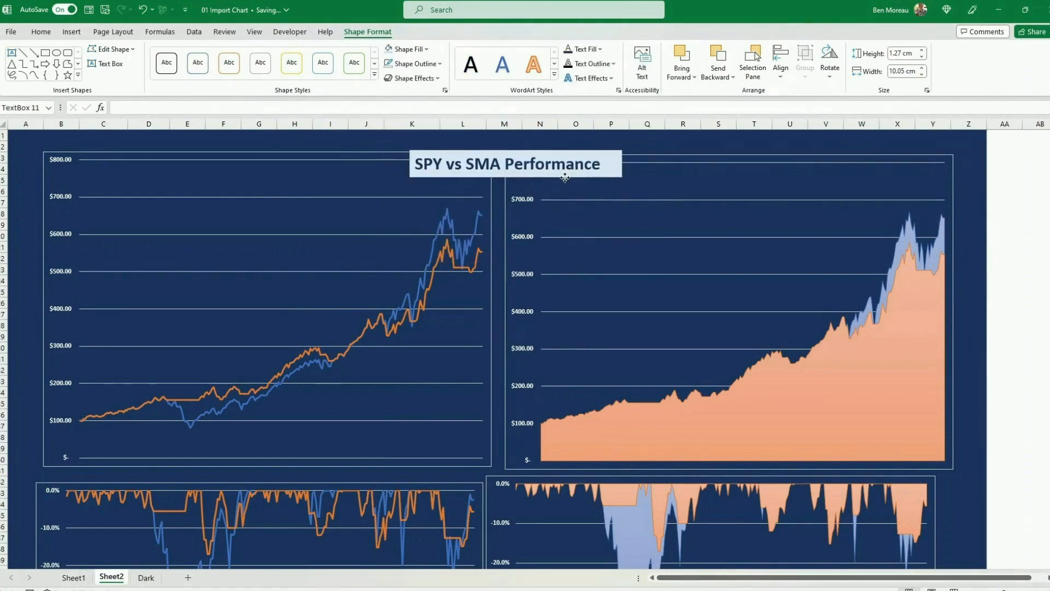
click(146, 577)
click(110, 581)
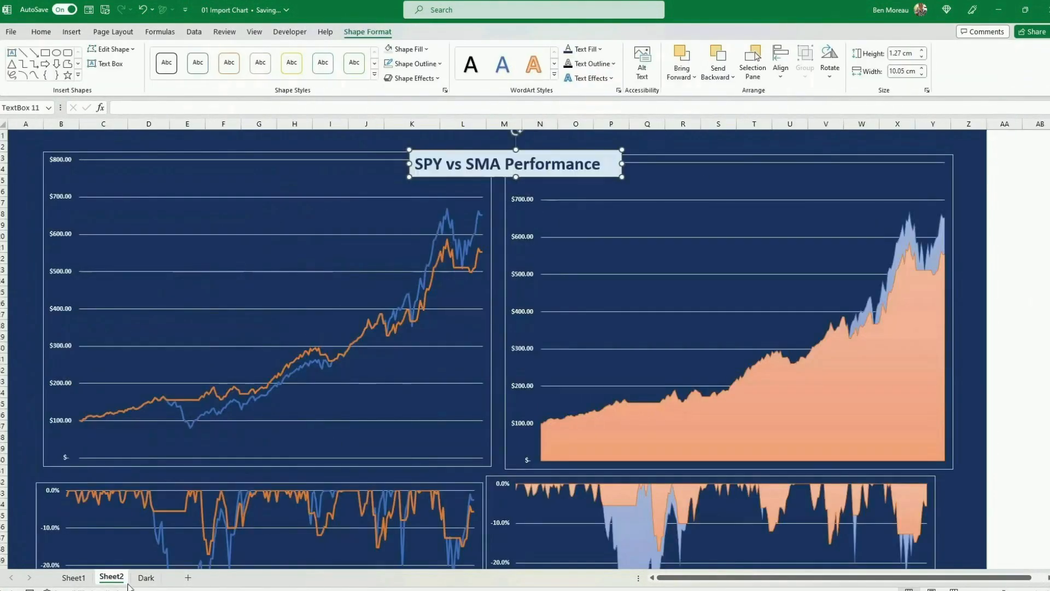
- Move both drawdown charts sideways so they line up beneath the growth charts
click(1034, 416)
scroll(1034, 415, down, 6)
drag(700, 529, 724, 531)
drag(470, 523, 494, 530)
- Change the blue SPY line to a very pale blue outline in the growth and drawdown line charts
scroll(672, 370, up, 4)
click(465, 191)
click(404, 34)
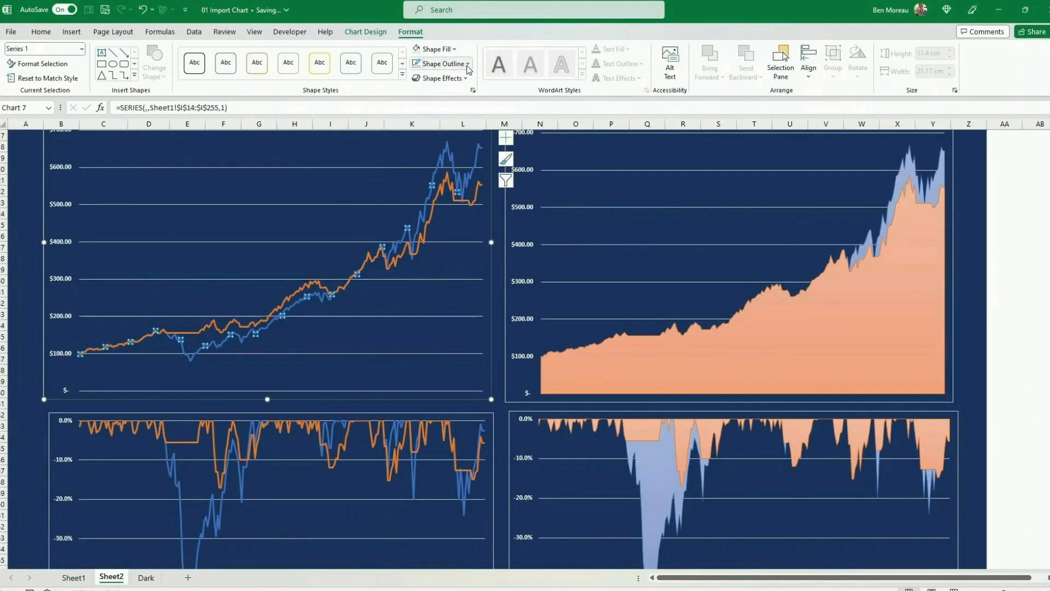
click(444, 63)
click(427, 97)
click(471, 495)
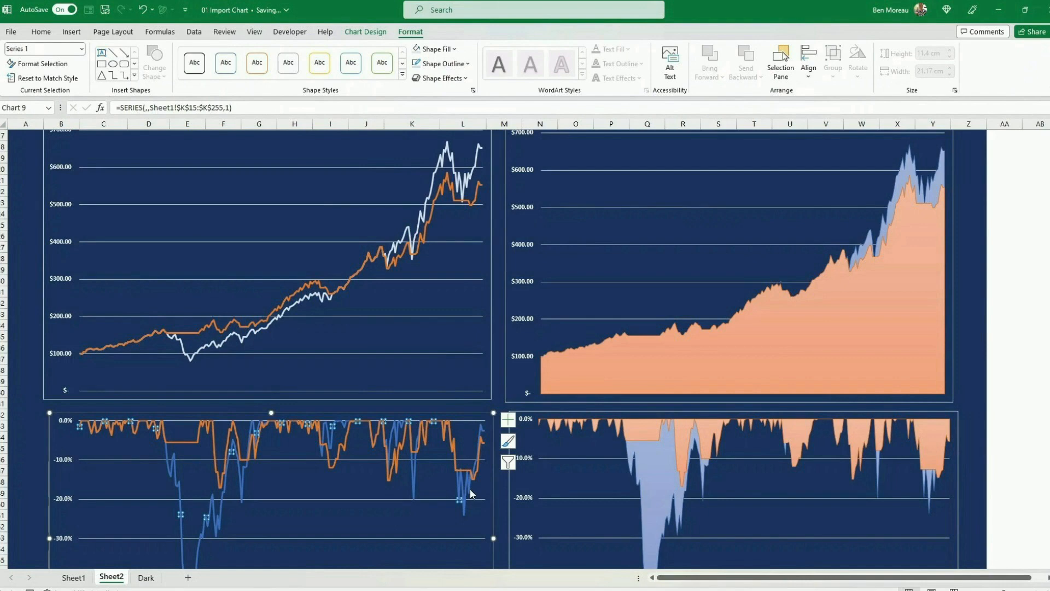
click(416, 64)
- Give the SPY series in the growth area chart a very pale blue fill and matching outline
click(930, 252)
scroll(1003, 241, up, 1)
click(907, 214)
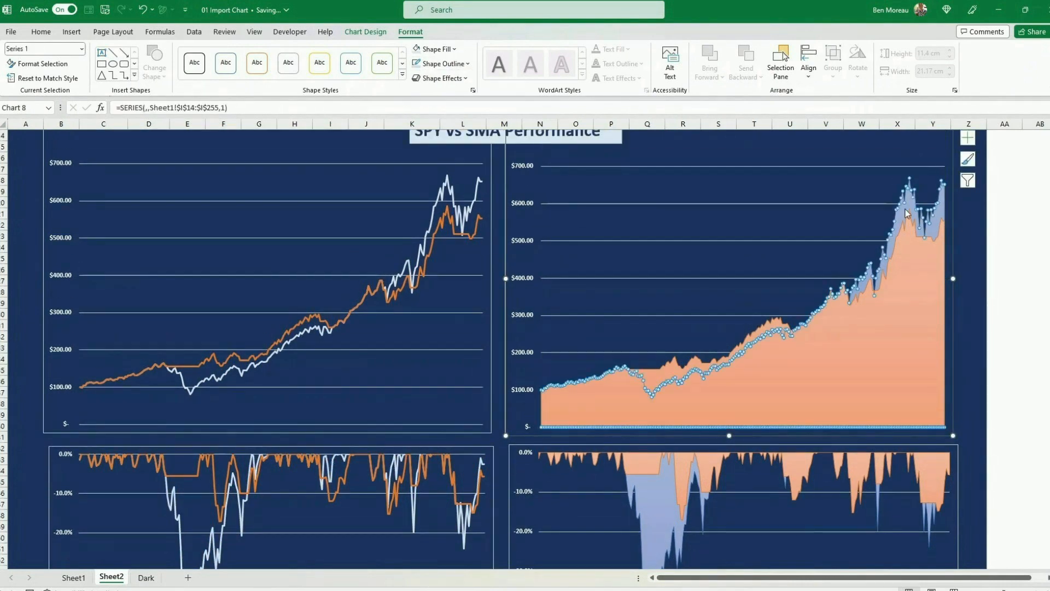
click(416, 49)
click(443, 63)
click(443, 64)
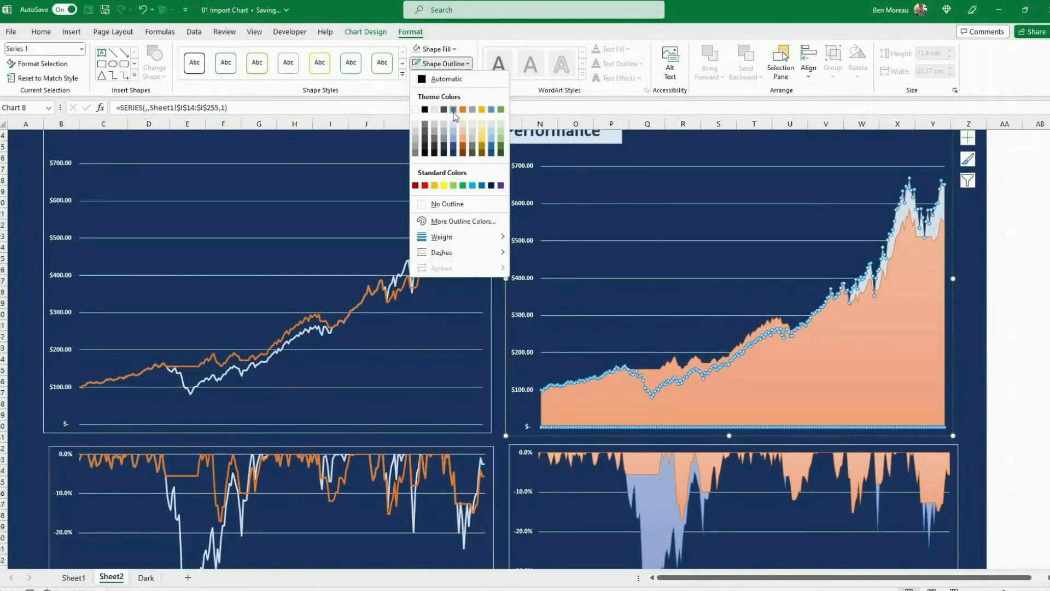
click(454, 121)
click(649, 226)
- Fill the SPY series in the drawdown area chart with very pale blue
scroll(647, 229, down, 2)
click(671, 458)
click(456, 51)
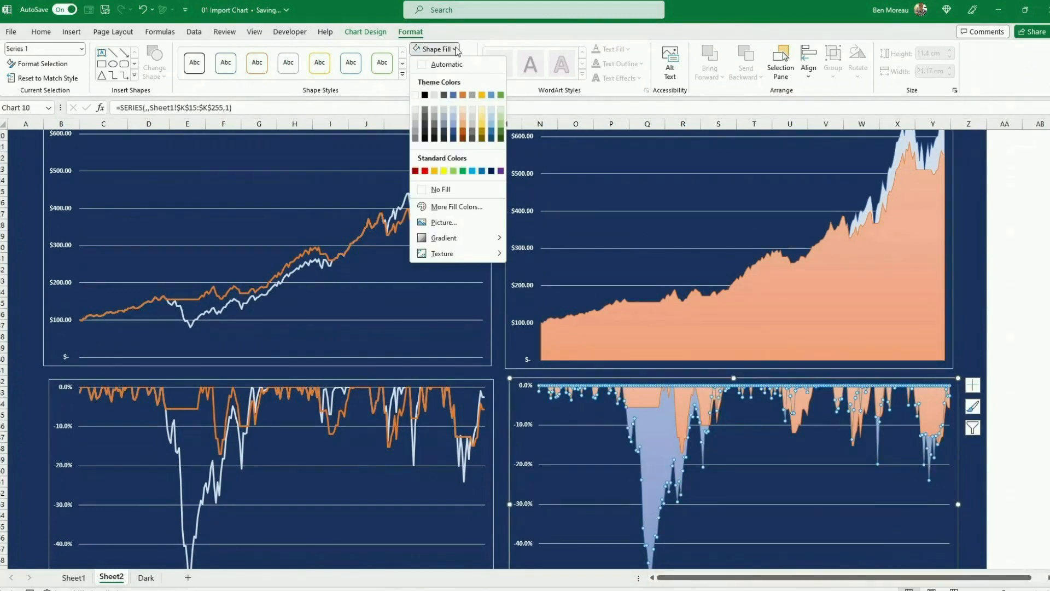
click(453, 110)
scroll(895, 356, up, 2)
click(896, 355)
click(456, 50)
mouse_move(494, 235)
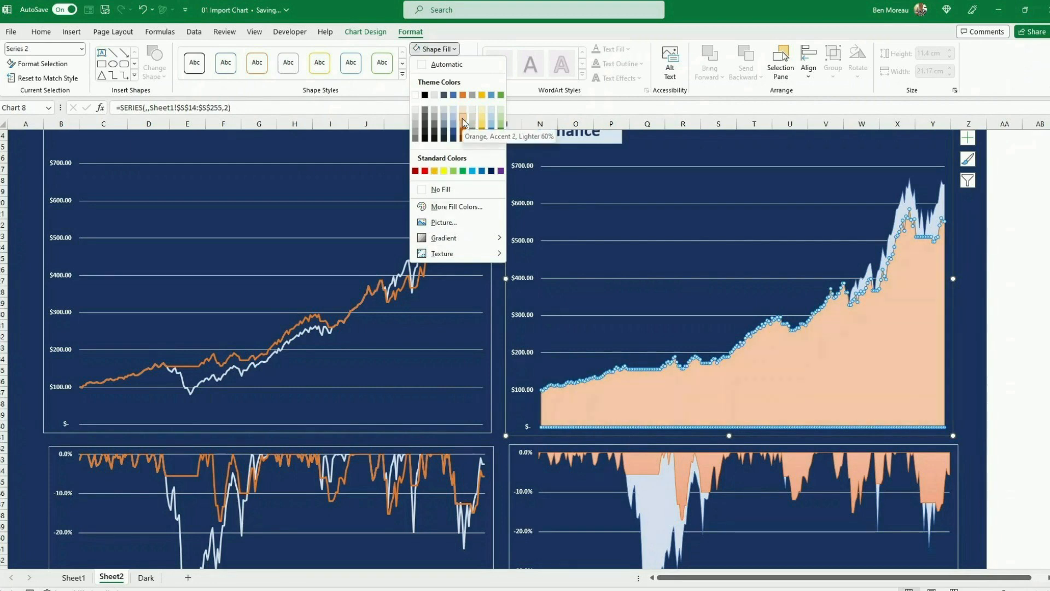
click(696, 265)
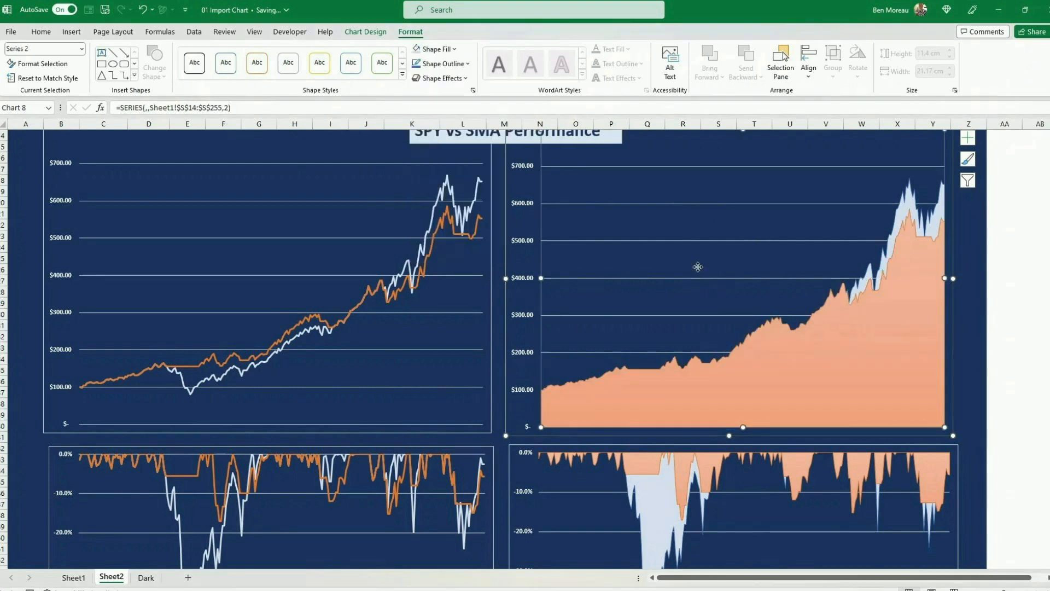
click(1026, 268)
- Duplicate the "SPY vs SMA Performance" heading box and place the copy low across the two growth charts
scroll(1017, 268, up, 2)
scroll(1016, 267, down, 1)
click(587, 165)
click(599, 177)
key(ctrl+c)
key(ctrl+v)
drag(599, 176, 580, 427)
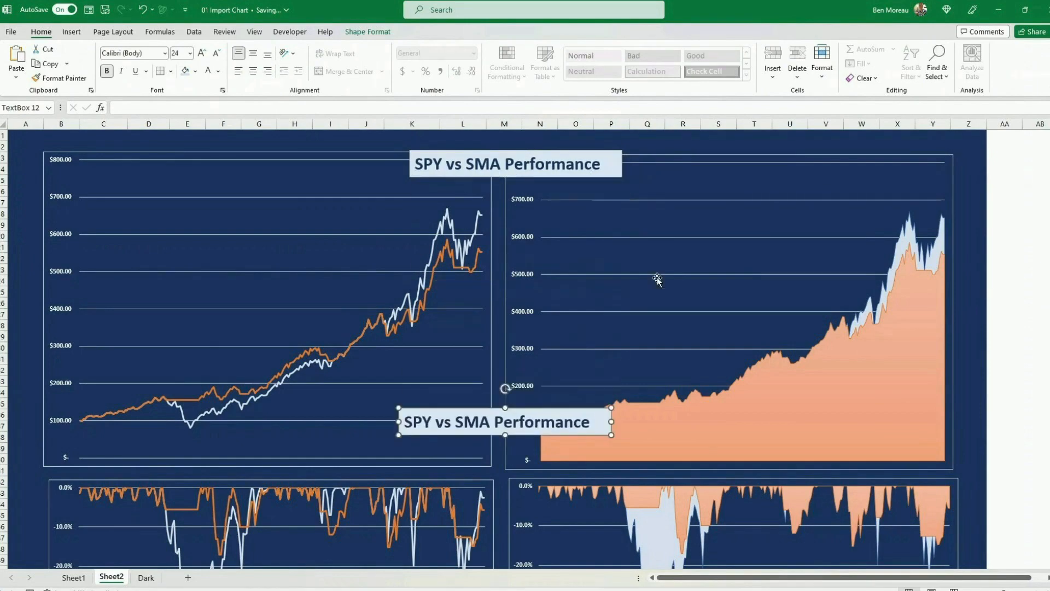
- Change the copied heading to "SPY vs SMA Drawdown" and move it down between the two drawdown charts
scroll(602, 328, down, 3)
double_click(602, 327)
text(Drawdown)
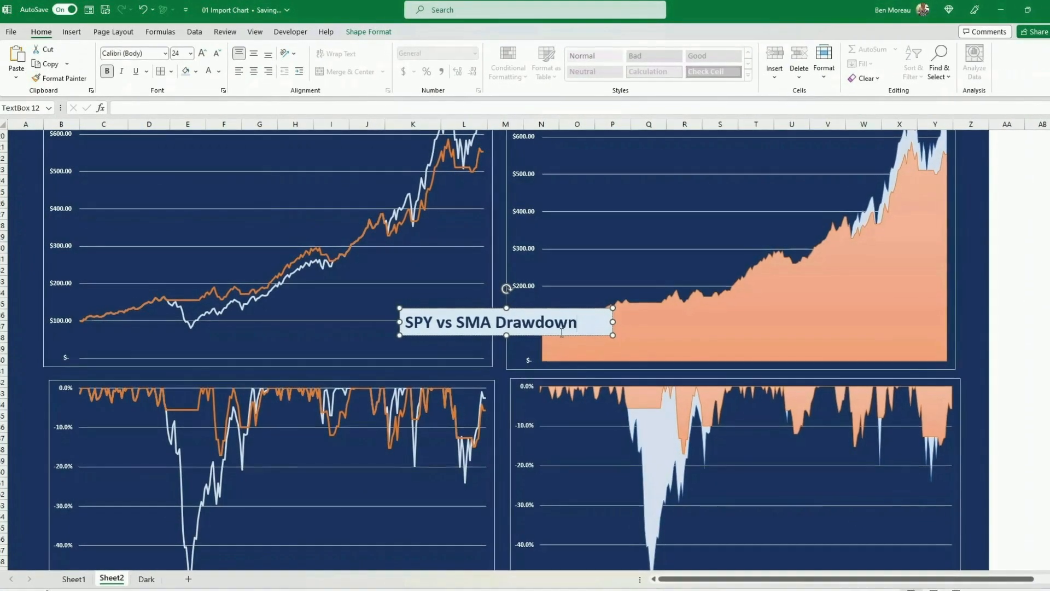
drag(593, 334, 596, 531)
scroll(880, 465, down, 1)
- Collapse the ribbon to show tabs only and fit the complete four-chart dashboard on screen
click(1047, 91)
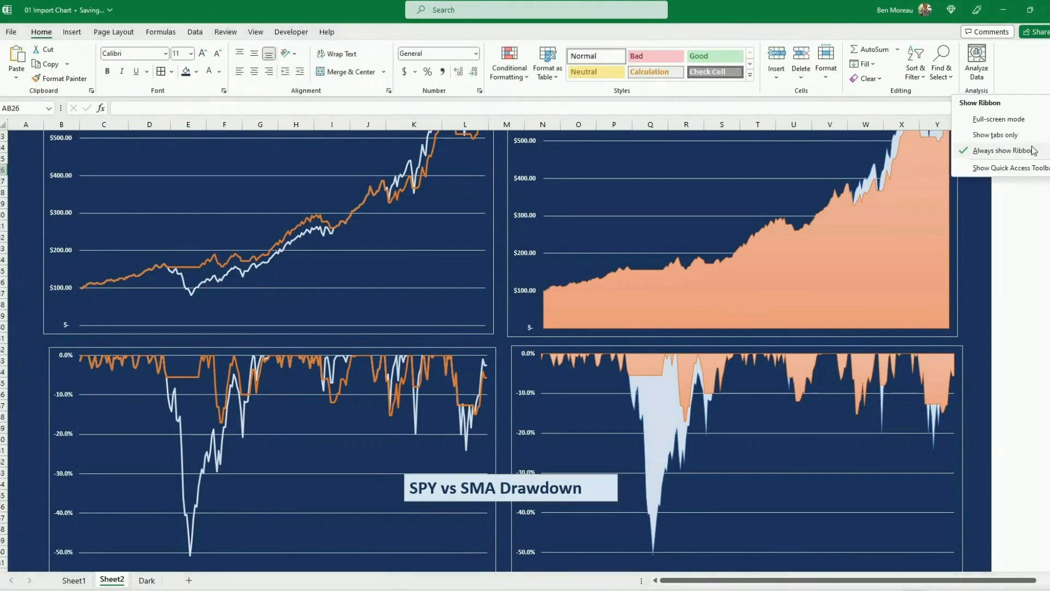
click(1010, 192)
scroll(1009, 273, up, 5)
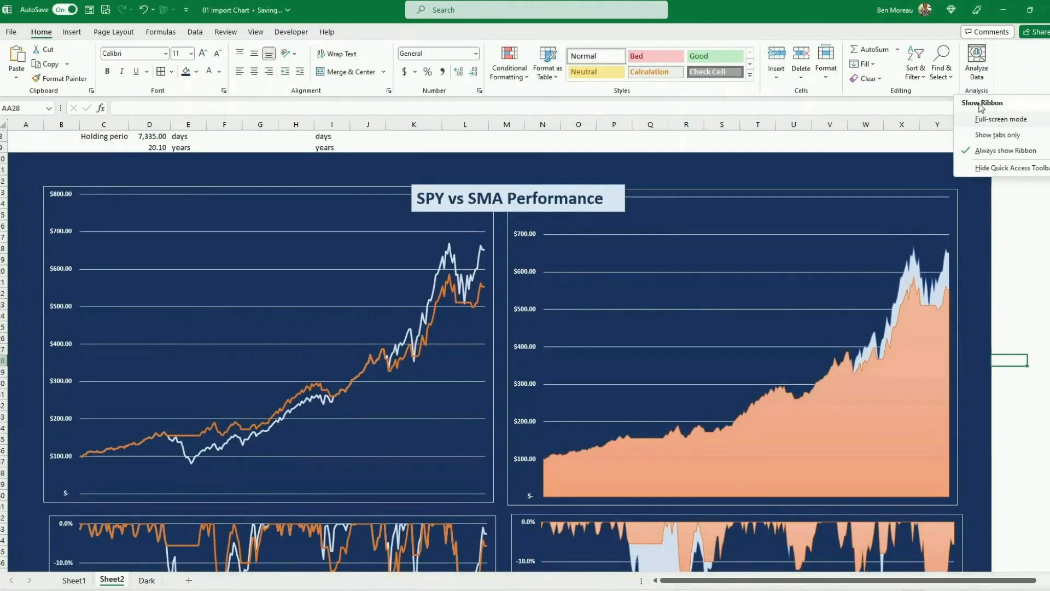
click(998, 135)
scroll(931, 212, down, 3)
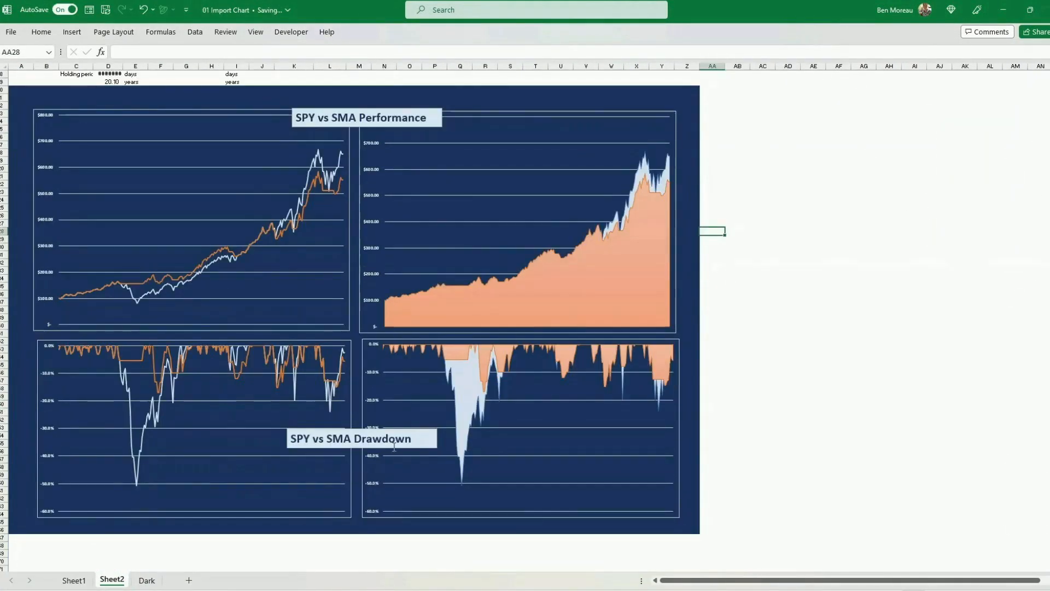
- Compare the finished Sheet2 dashboard with the neighbouring Dark sheet
click(394, 447)
key(ctrl+Page_Down)
key(ctrl+Page_Up)
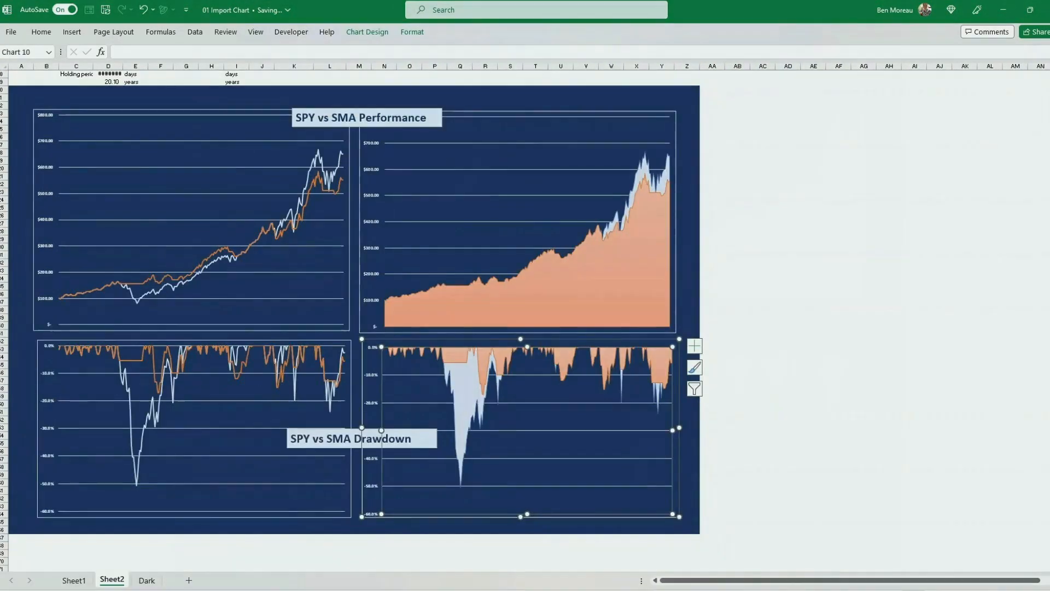